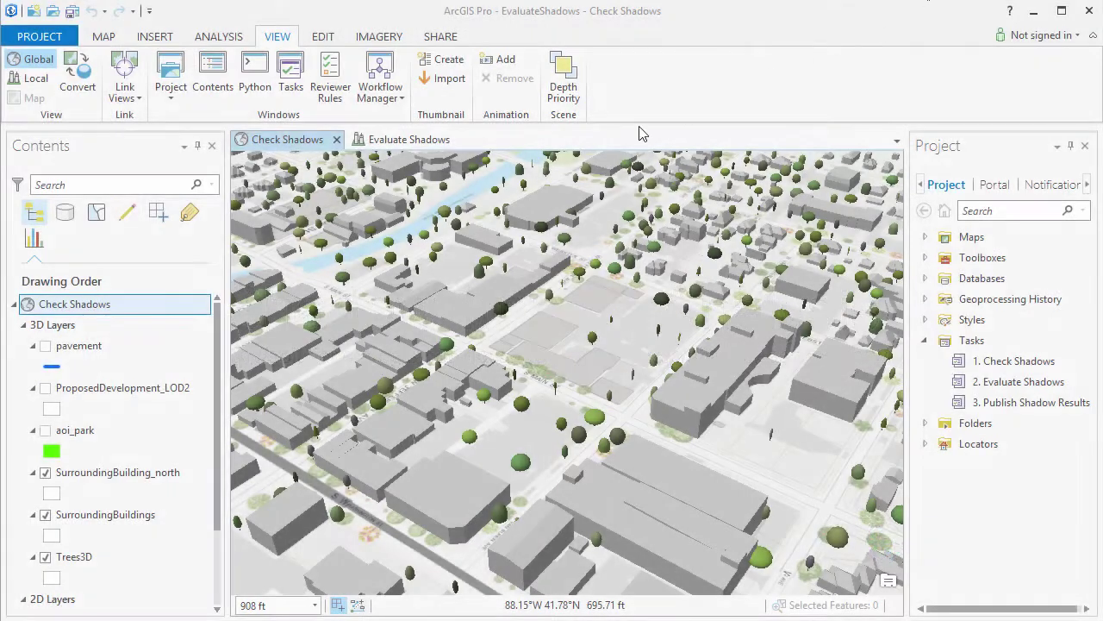
Turn on the aoi_park and ProposedDevelopment_LOD2 layers so both appear in the Check Shadows scene
{"action": "left_click", "coordinate": [46, 431]}
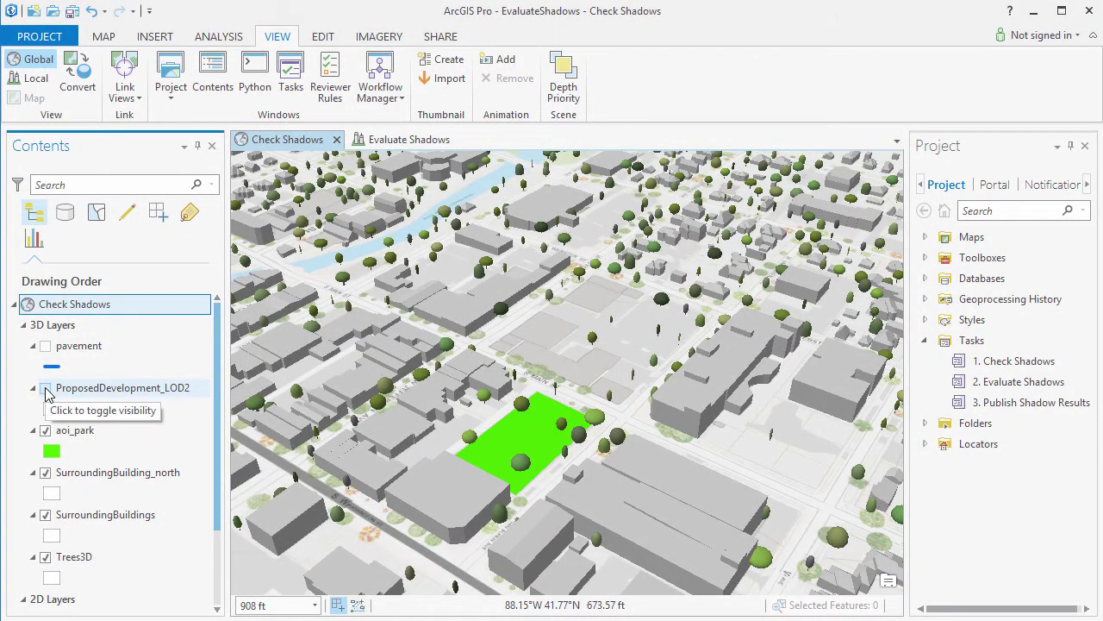
{"action": "left_click", "coordinate": [45, 389]}
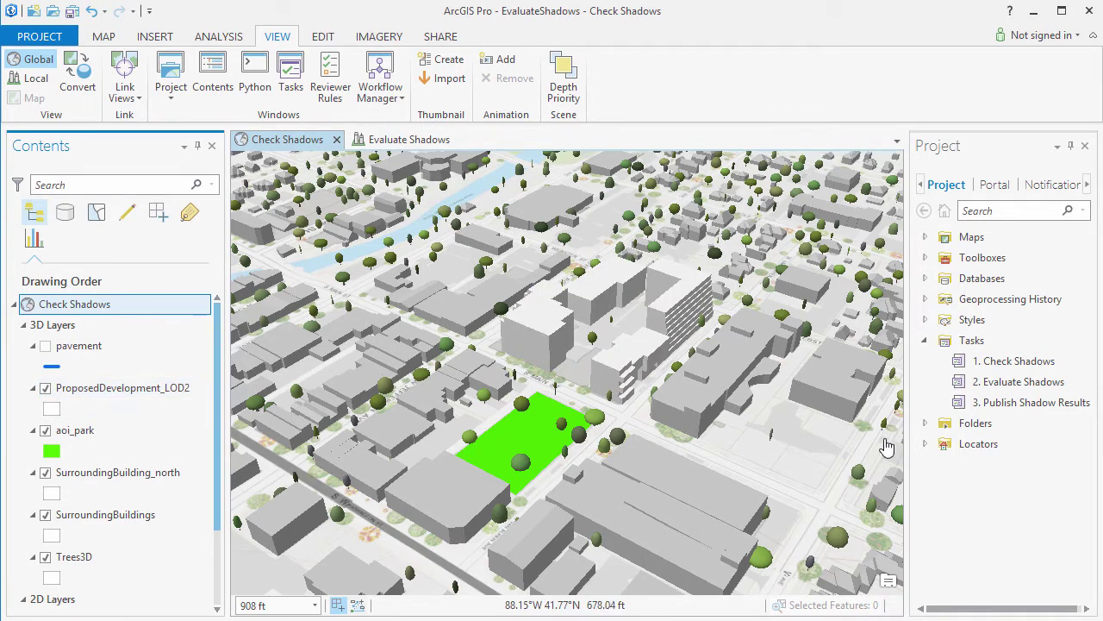
Start the Create Sun Positions step of the Check Shadows task with aoi_park as input observer
{"action": "double_click", "coordinate": [1016, 362]}
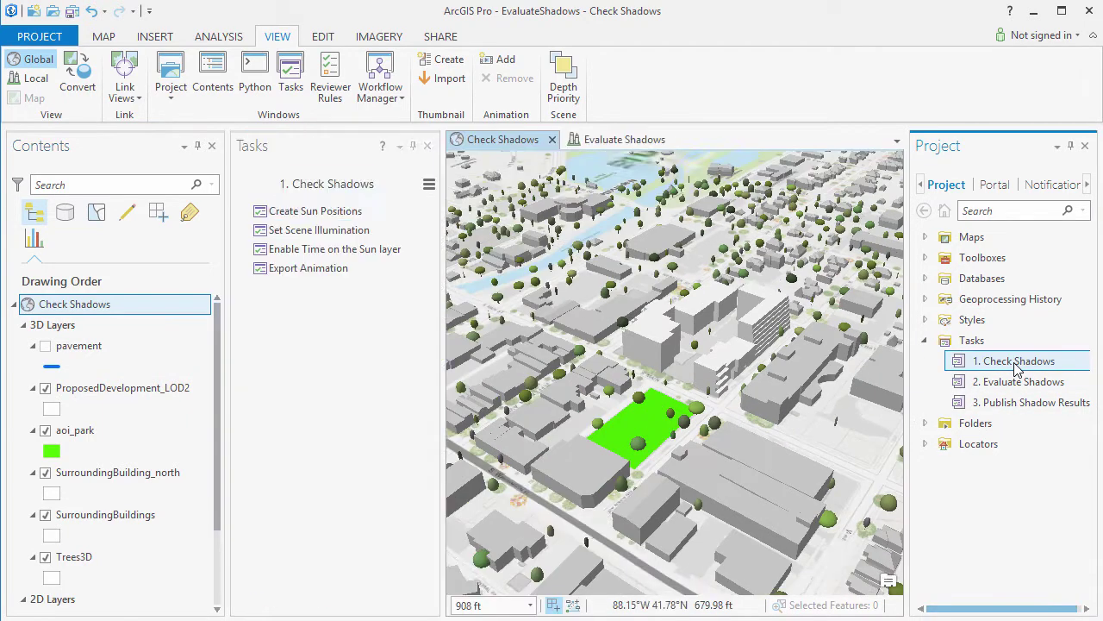
{"action": "left_click", "coordinate": [425, 214]}
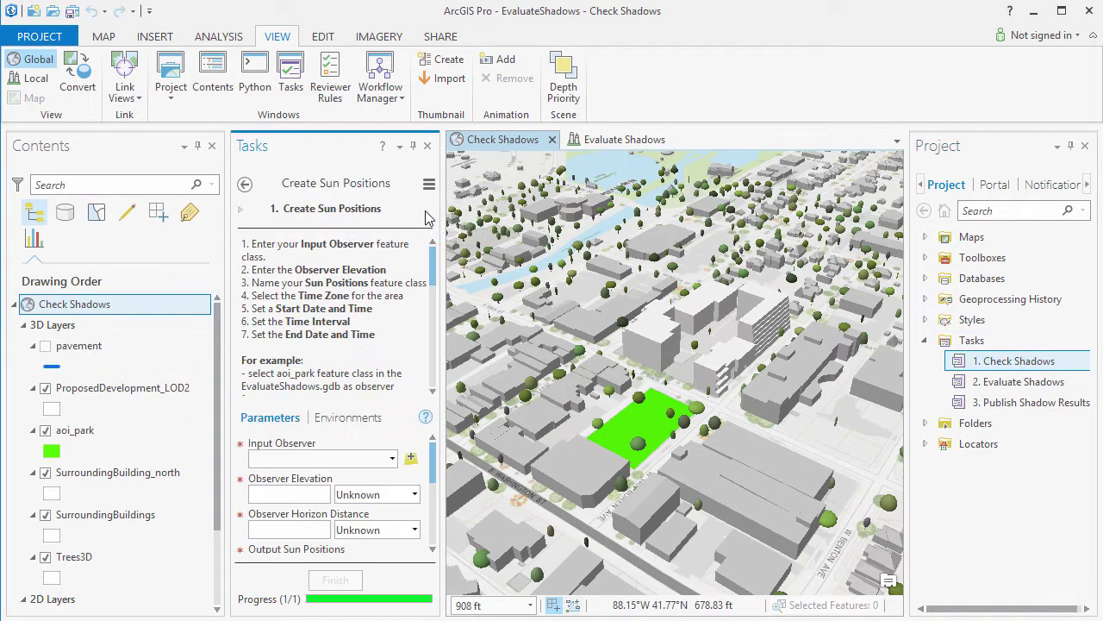
{"action": "left_click", "coordinate": [392, 458]}
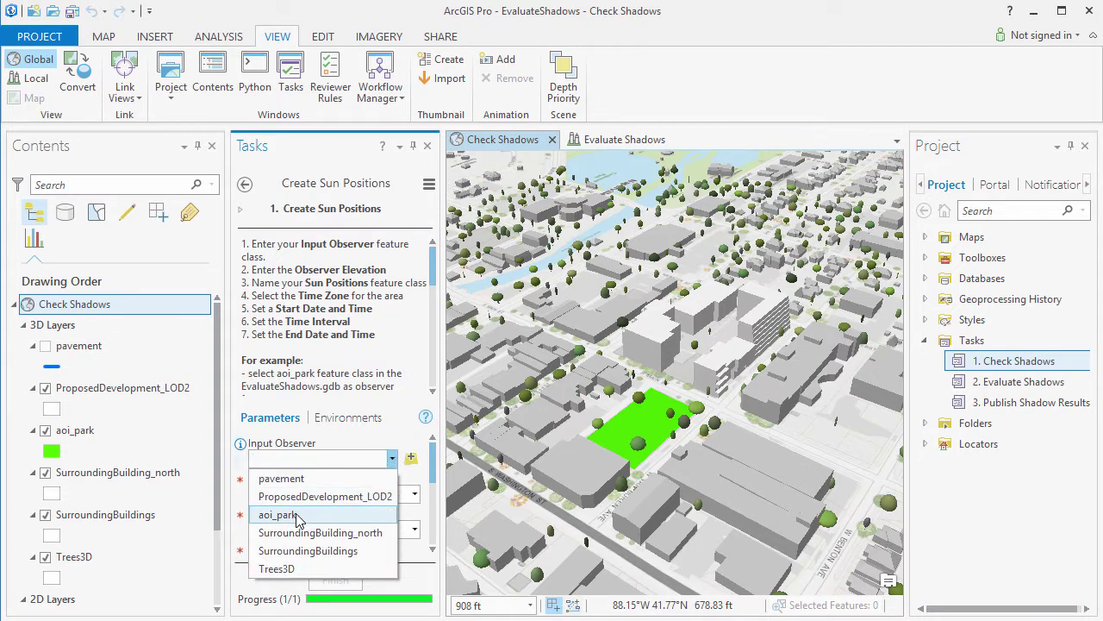
{"action": "left_click", "coordinate": [277, 514]}
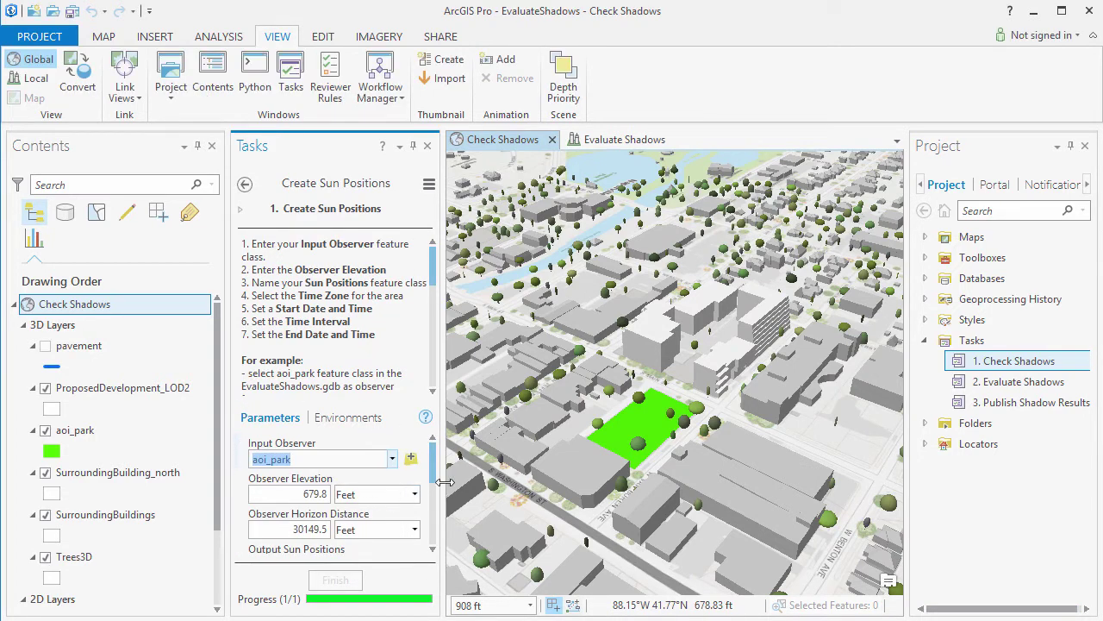
Name the output suns22117, use Central Time and start date 2/21/2017, and run it
{"action": "scroll", "coordinate": [435, 473], "scroll_direction": "down", "scroll_amount": 2}
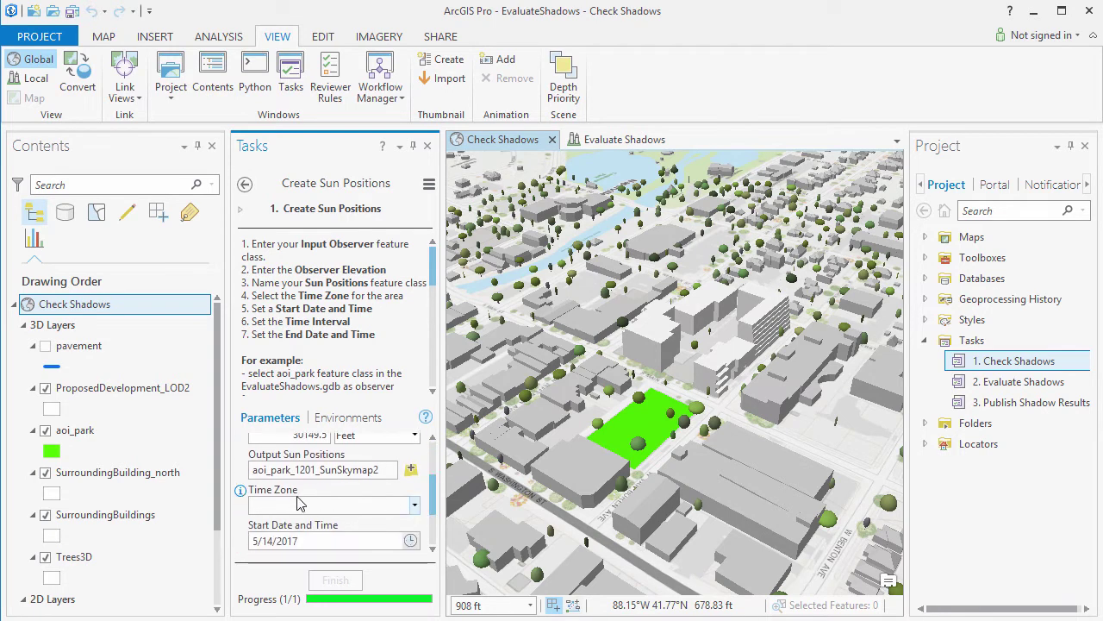
{"action": "left_click_drag", "start_coordinate": [270, 470], "coordinate": [434, 479]}
{"action": "type", "text": "suns22117"}
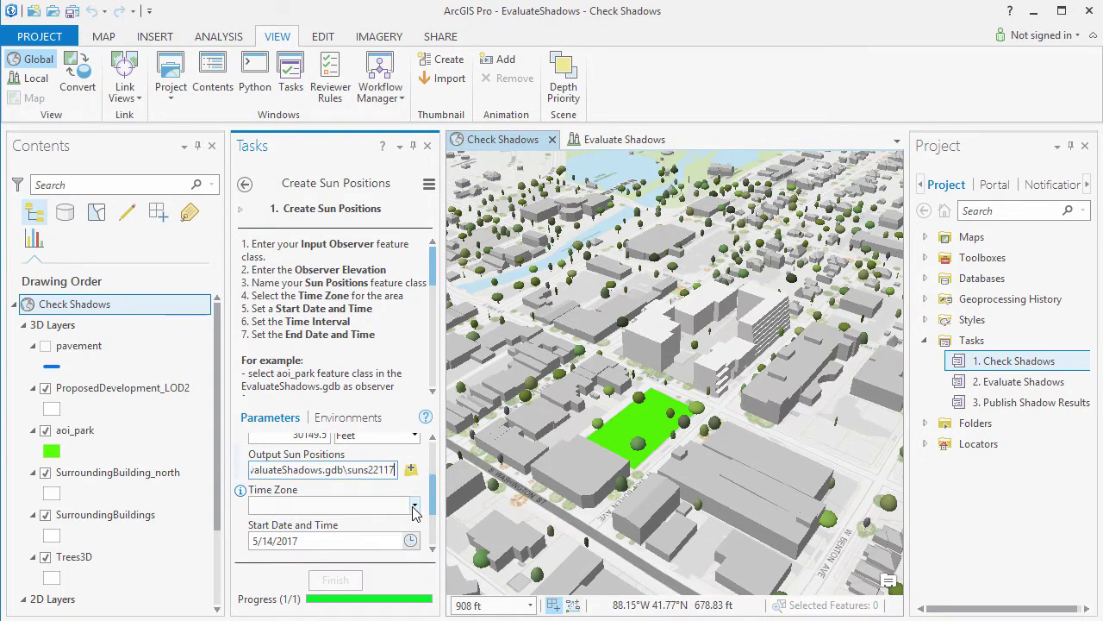
{"action": "left_click", "coordinate": [414, 511]}
{"action": "scroll", "coordinate": [403, 492], "scroll_direction": "down", "scroll_amount": 1}
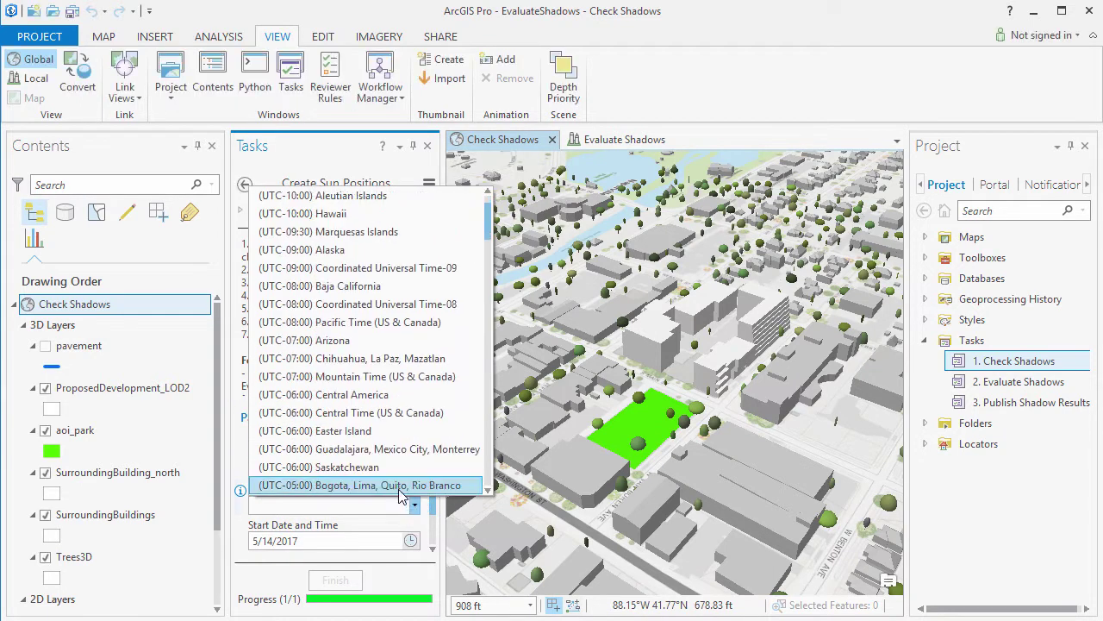
{"action": "left_click", "coordinate": [407, 414]}
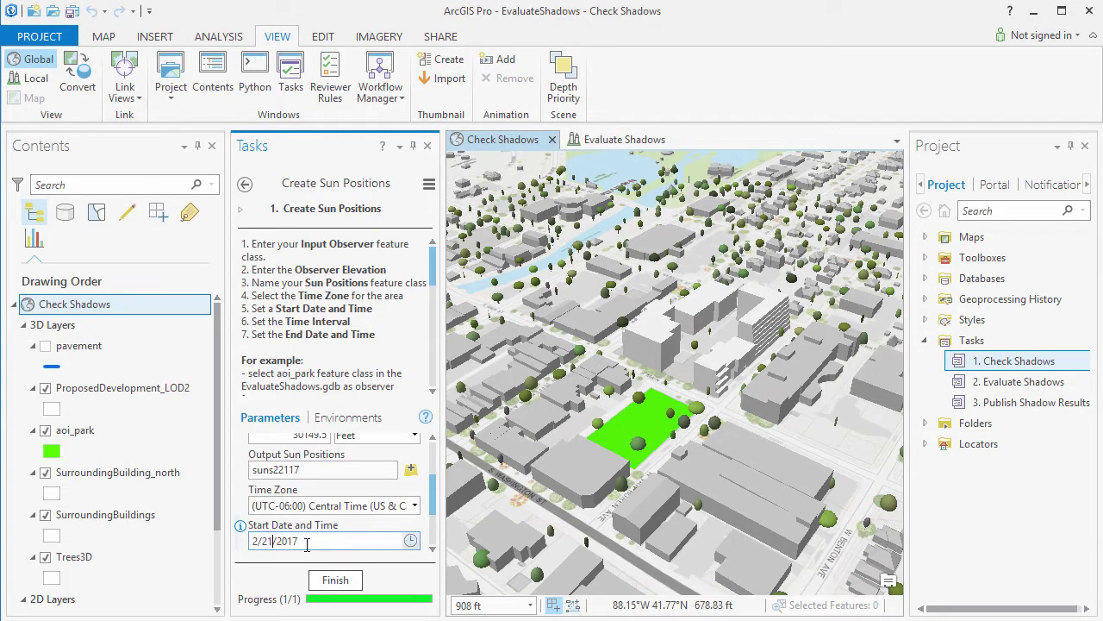
{"action": "left_click_drag", "start_coordinate": [433, 497], "coordinate": [429, 535]}
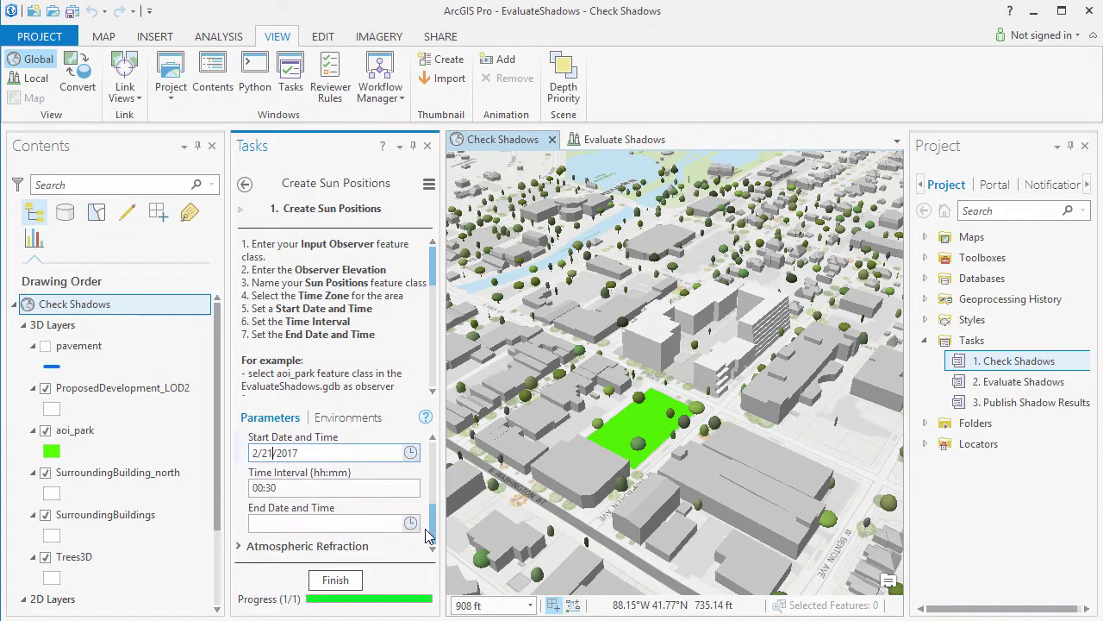
{"action": "left_click", "coordinate": [336, 580]}
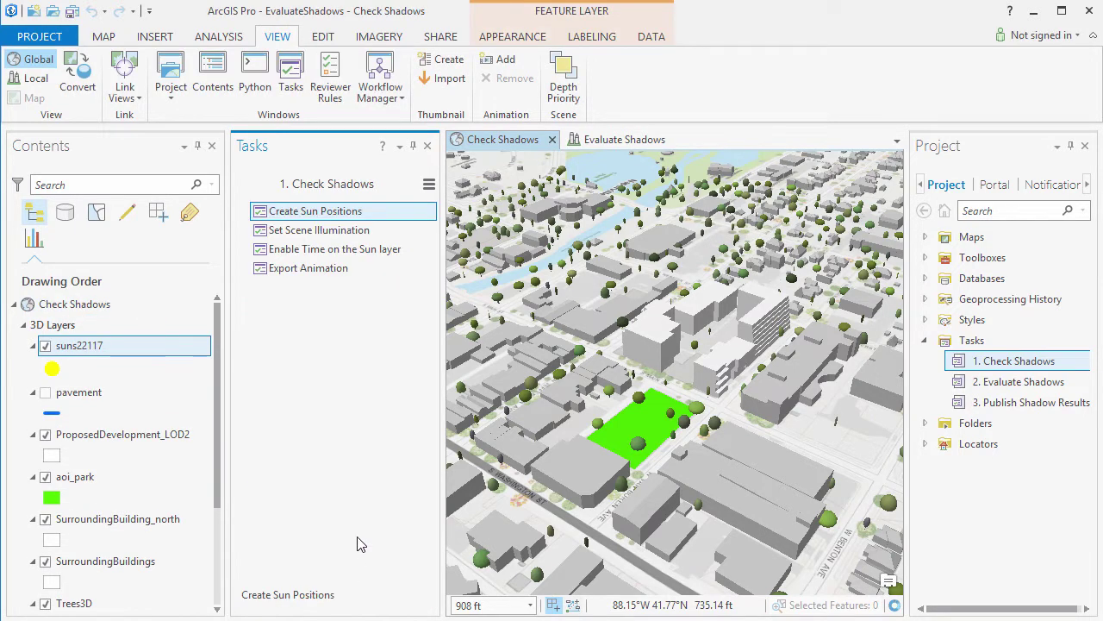
Run Set Scene Illumination on Check Shadows so 3D shadows are lit by map time
{"action": "double_click", "coordinate": [424, 230]}
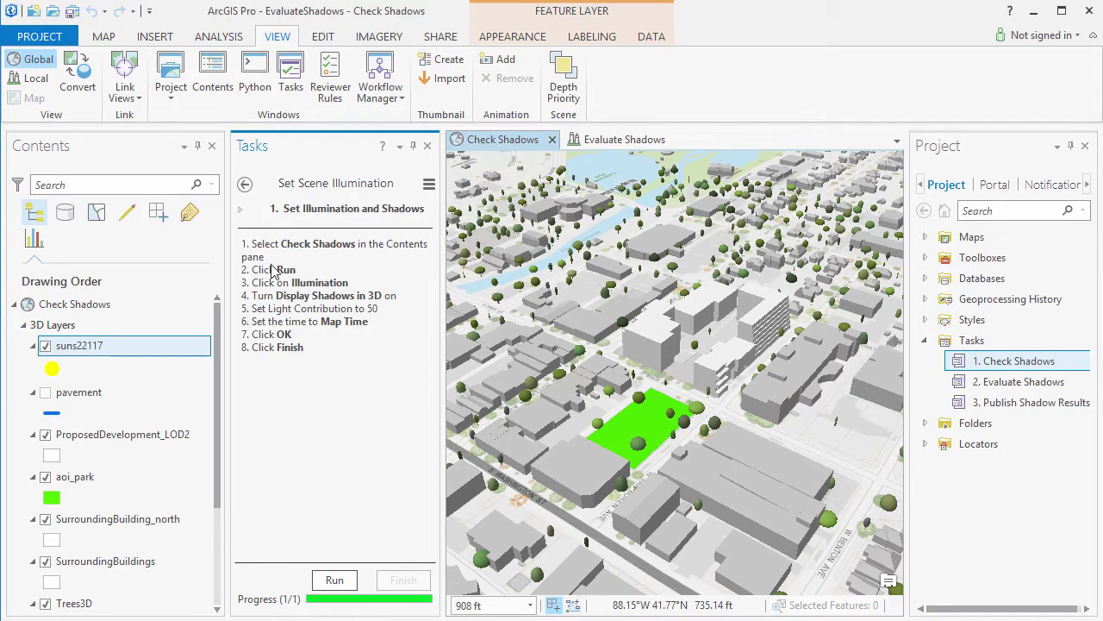
{"action": "left_click", "coordinate": [95, 305]}
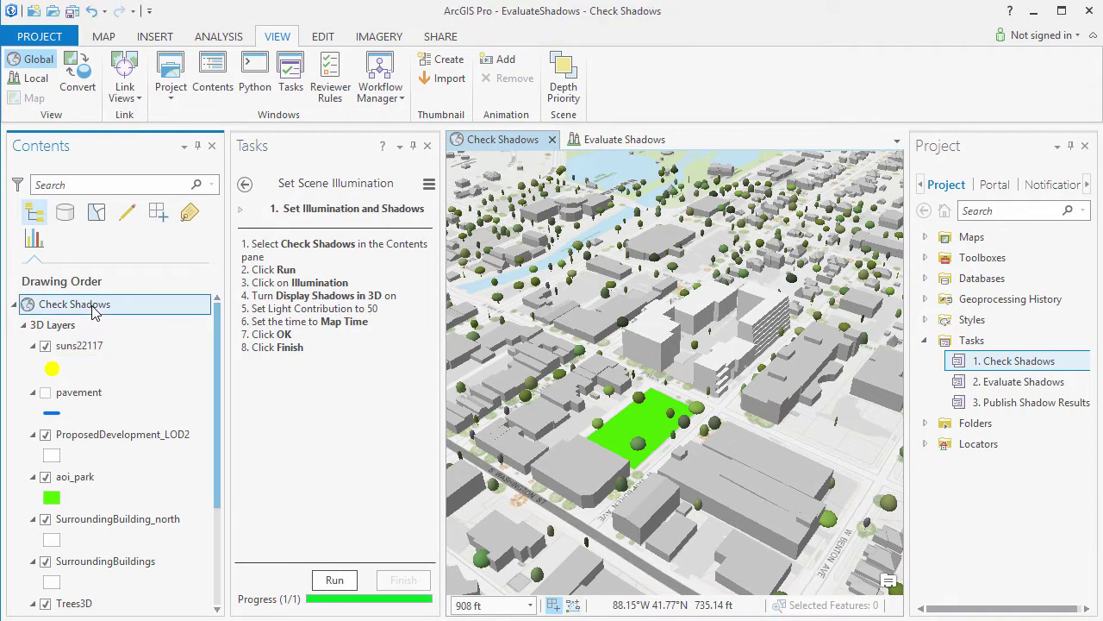
{"action": "left_click", "coordinate": [336, 581]}
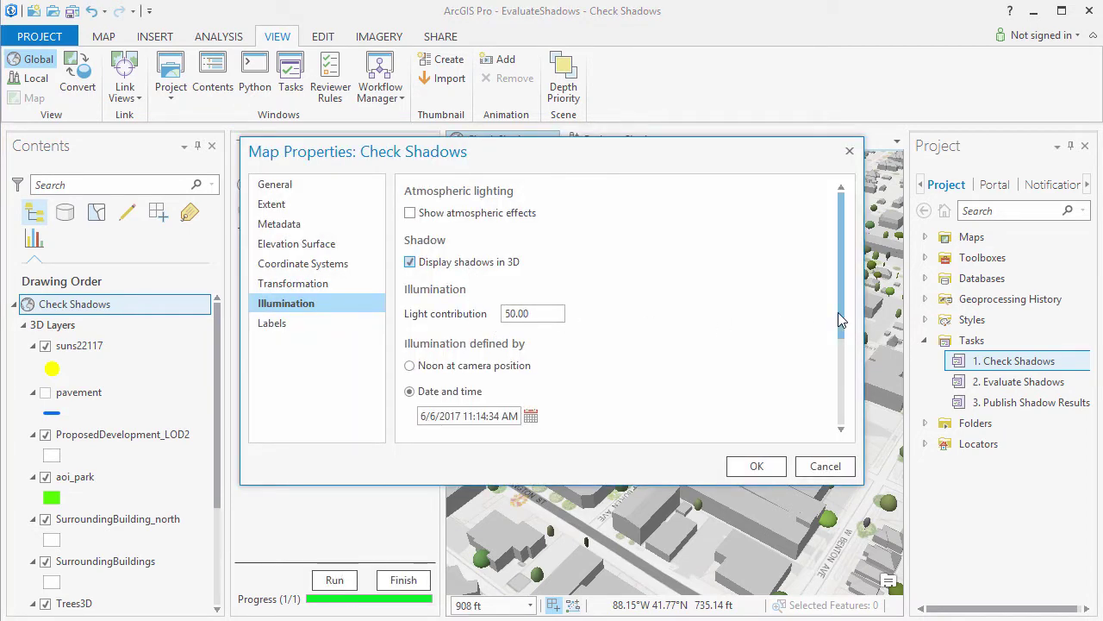
{"action": "left_click_drag", "start_coordinate": [841, 312], "coordinate": [833, 403]}
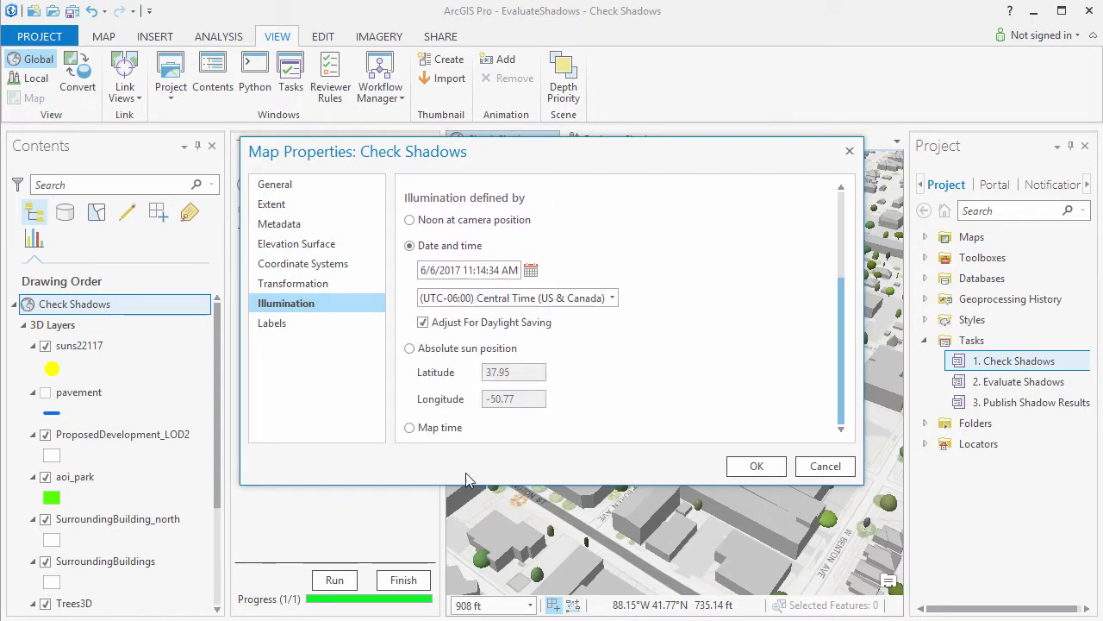
{"action": "left_click", "coordinate": [429, 428]}
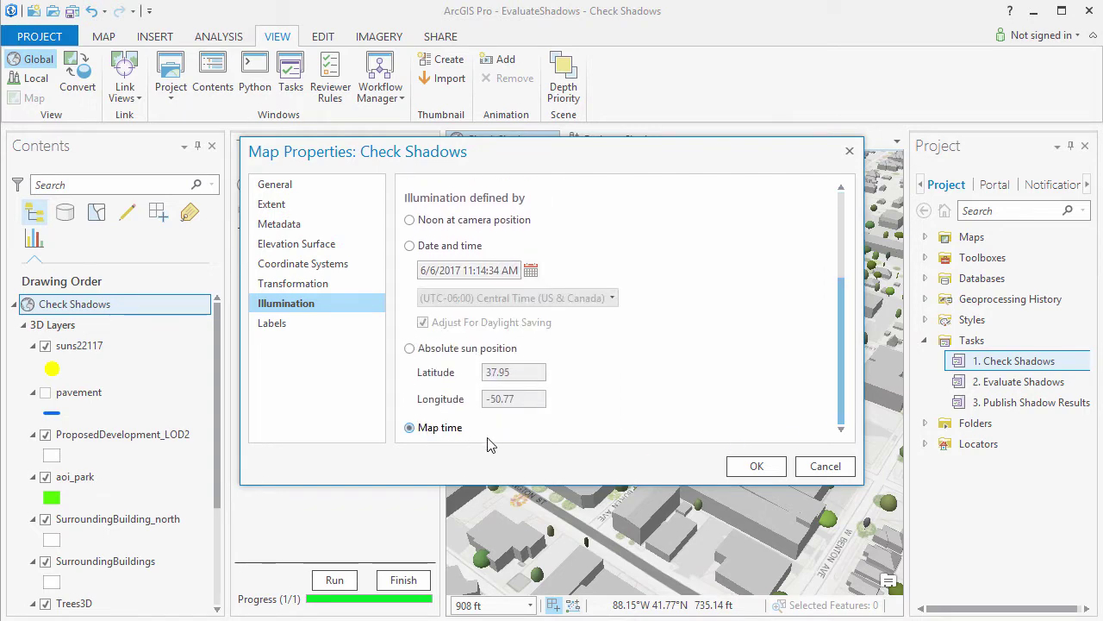
{"action": "left_click", "coordinate": [756, 465]}
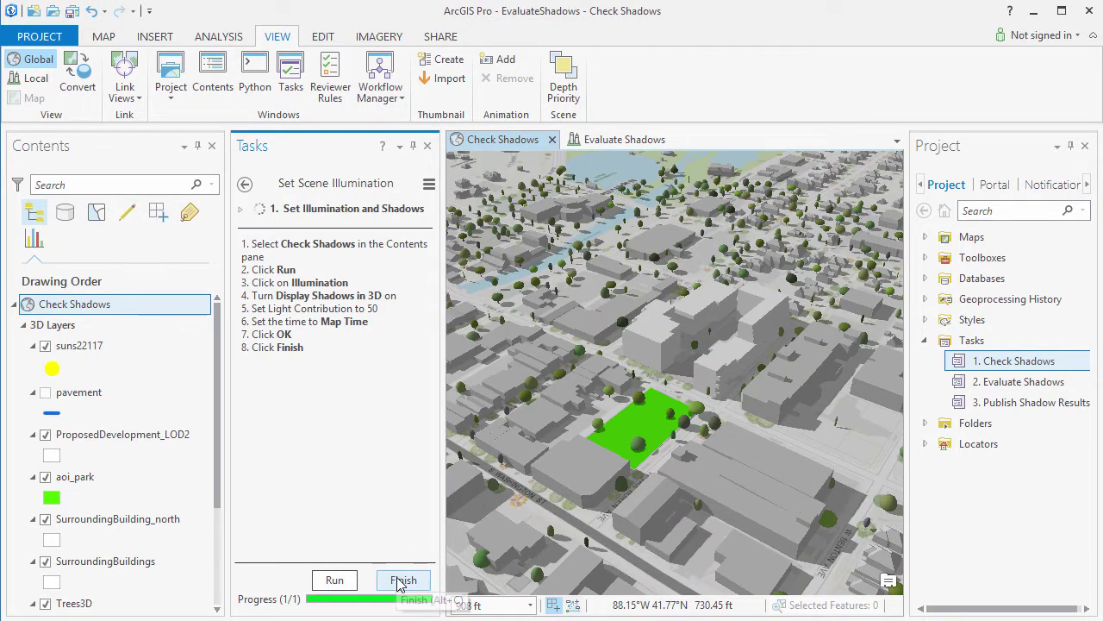
{"action": "left_click", "coordinate": [402, 581]}
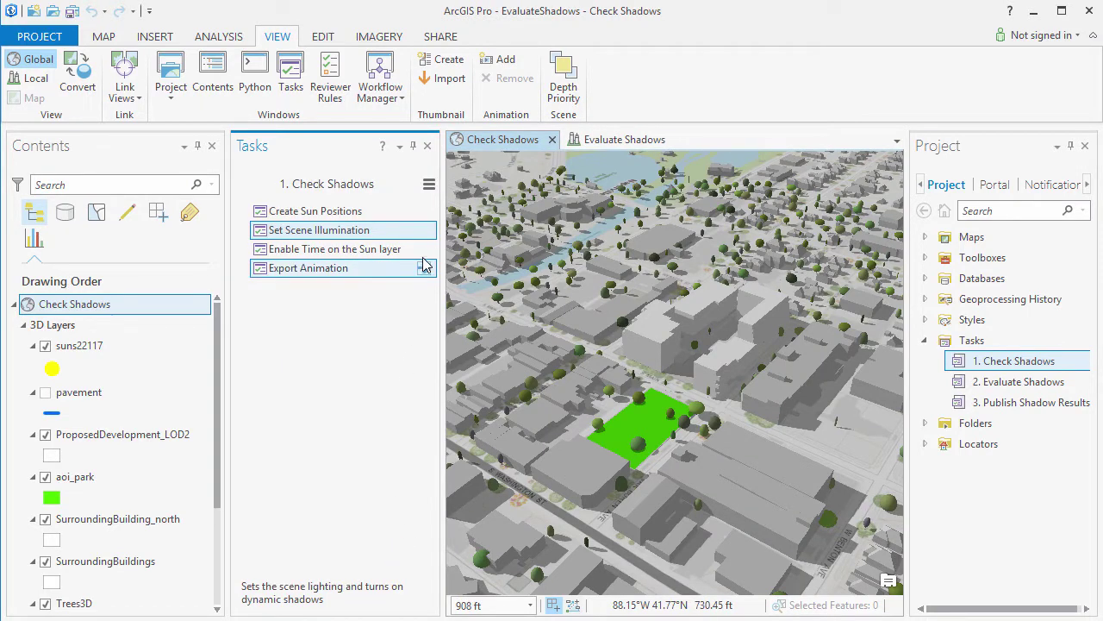
Enable time on suns22117 with a single LOCAL_TIME field in the Central Time zone
{"action": "double_click", "coordinate": [424, 250]}
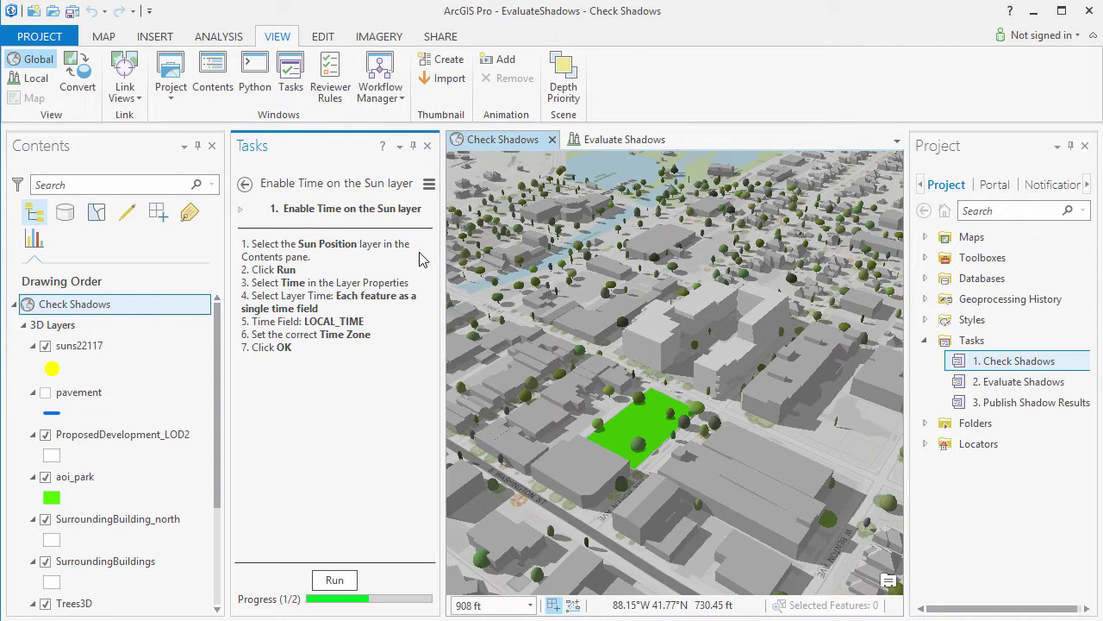
{"action": "left_click", "coordinate": [90, 349]}
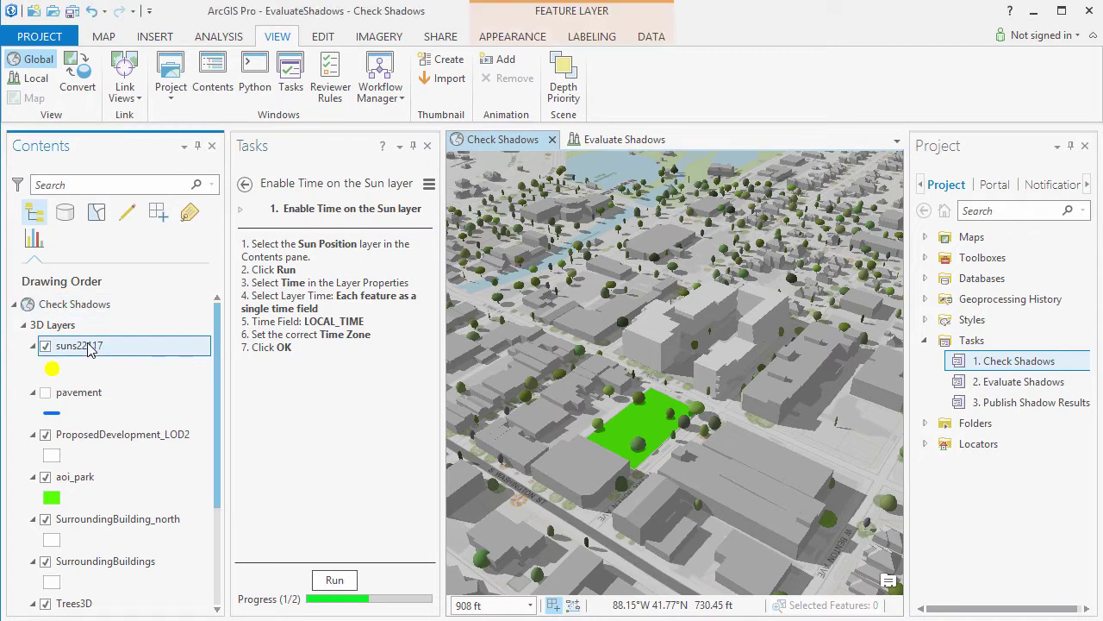
{"action": "left_click", "coordinate": [325, 581]}
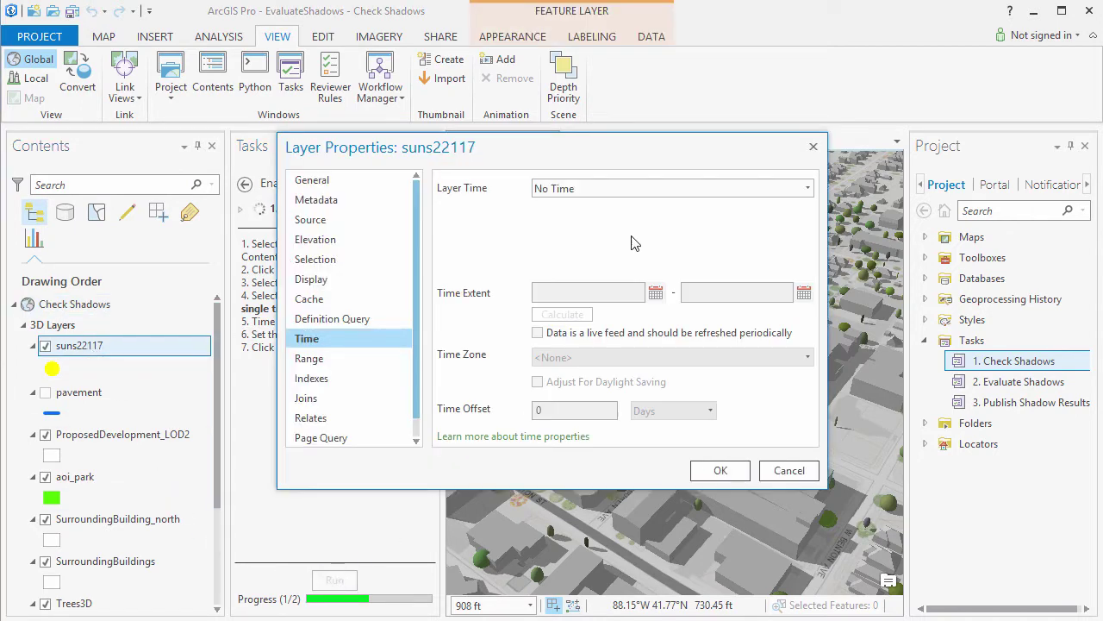
{"action": "left_click", "coordinate": [628, 189]}
{"action": "left_click", "coordinate": [624, 224]}
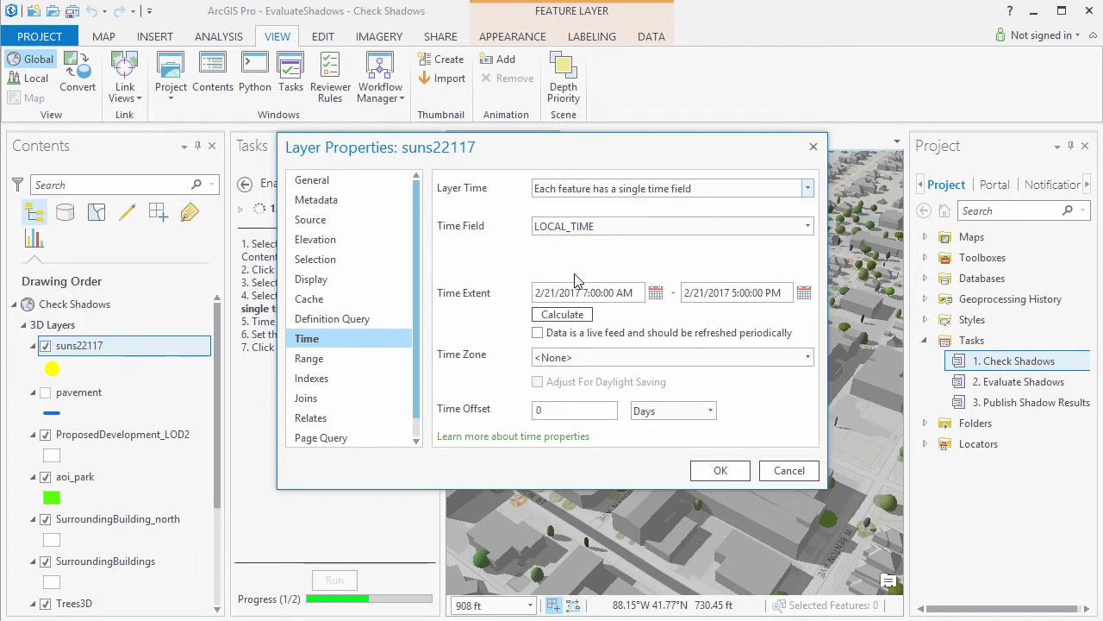
{"action": "left_click", "coordinate": [748, 357]}
{"action": "scroll", "coordinate": [712, 504], "scroll_direction": "down", "scroll_amount": 3}
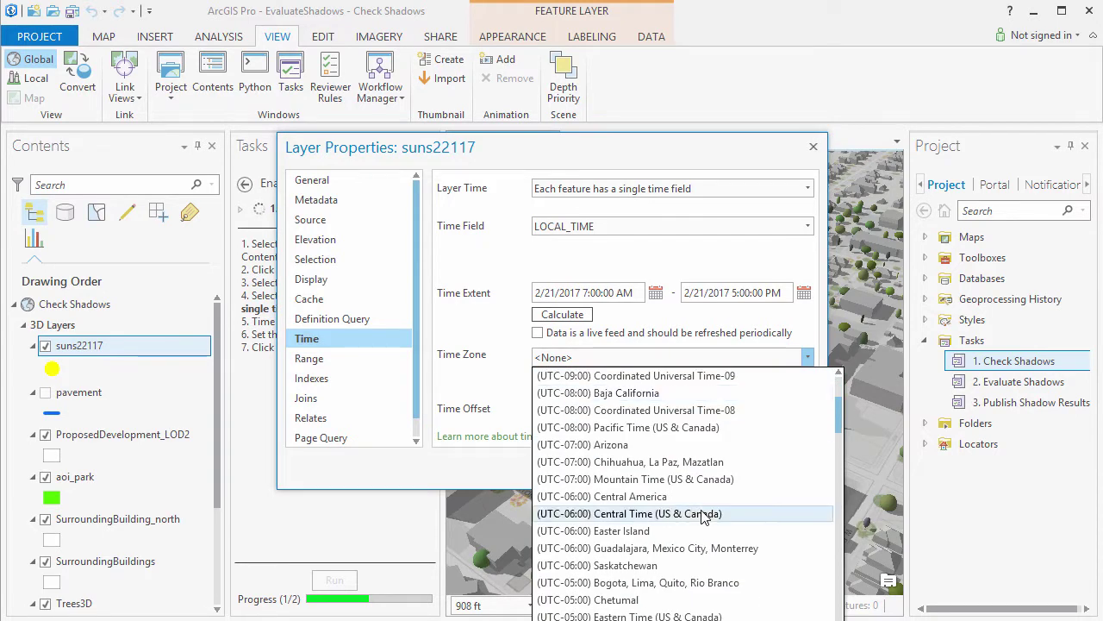
{"action": "left_click", "coordinate": [712, 513]}
{"action": "left_click", "coordinate": [715, 470]}
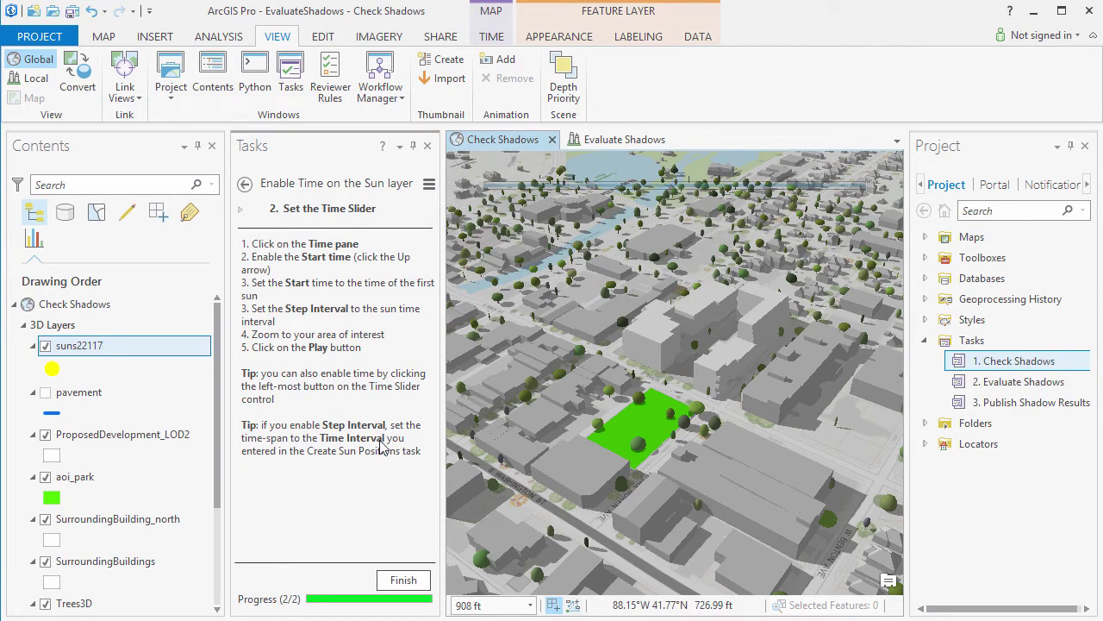
Step the time slider in 30-minute intervals, play the shadows, and finish the step
{"action": "left_click", "coordinate": [492, 37]}
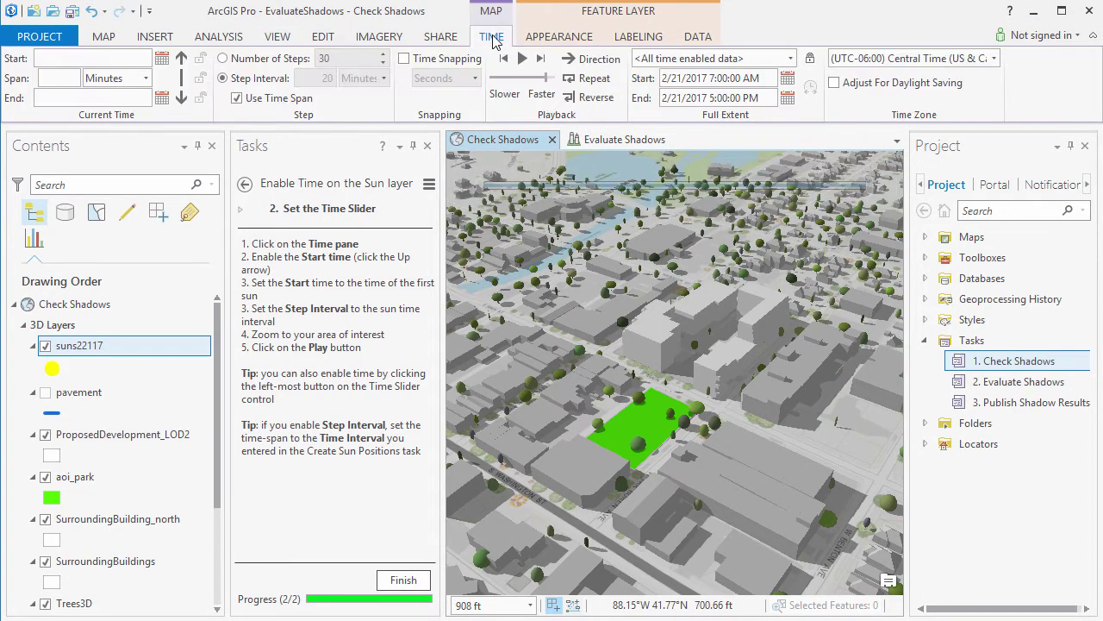
{"action": "left_click", "coordinate": [182, 57]}
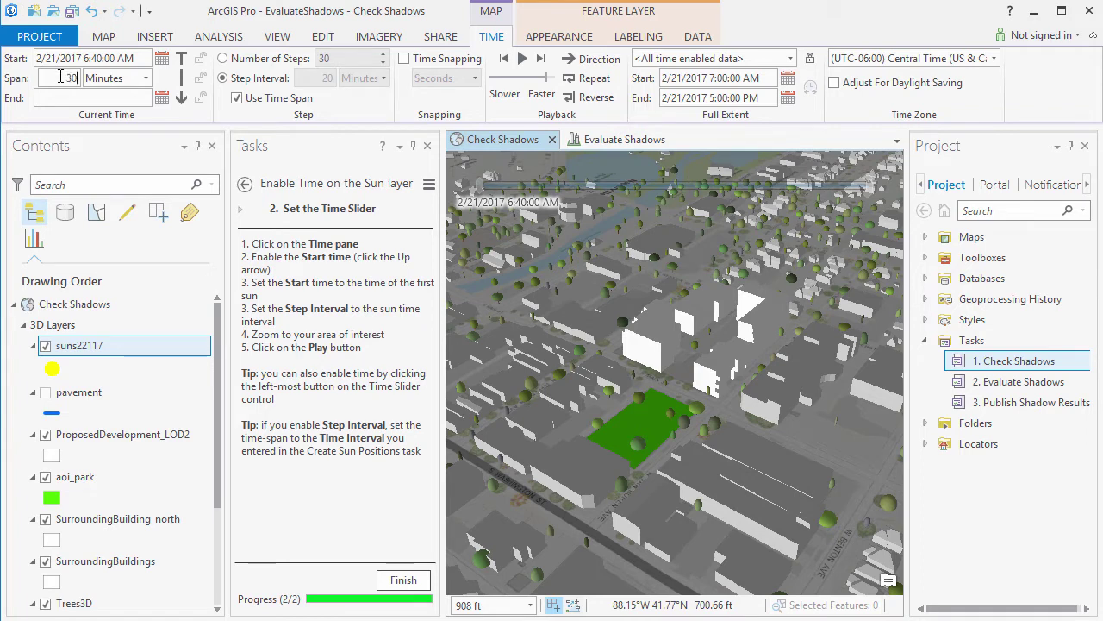
{"action": "left_click", "coordinate": [237, 99]}
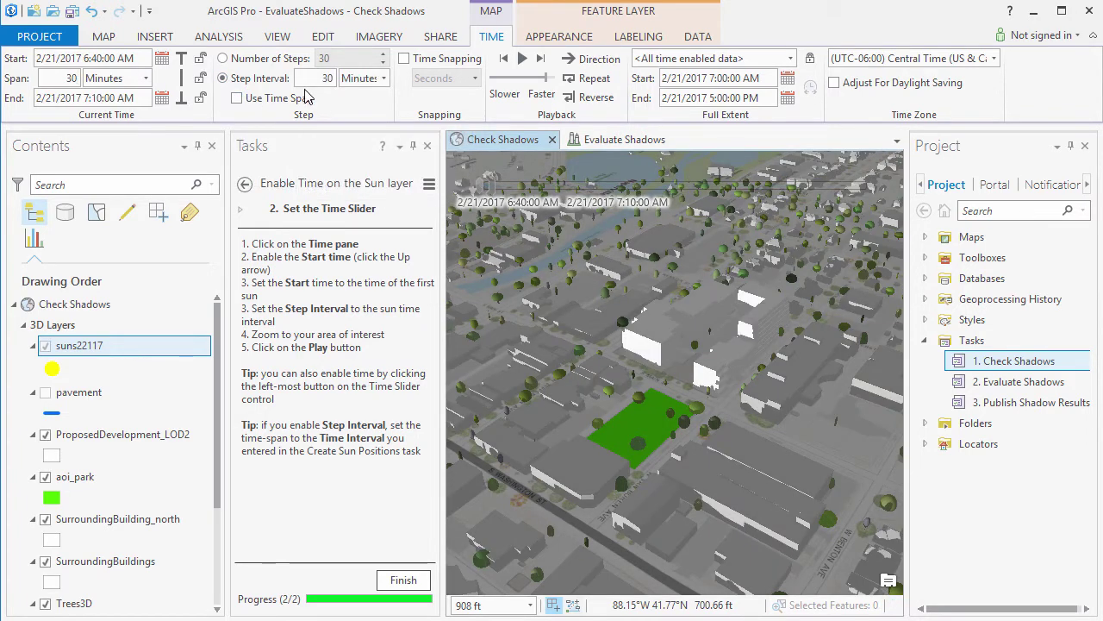
{"action": "left_click", "coordinate": [523, 59]}
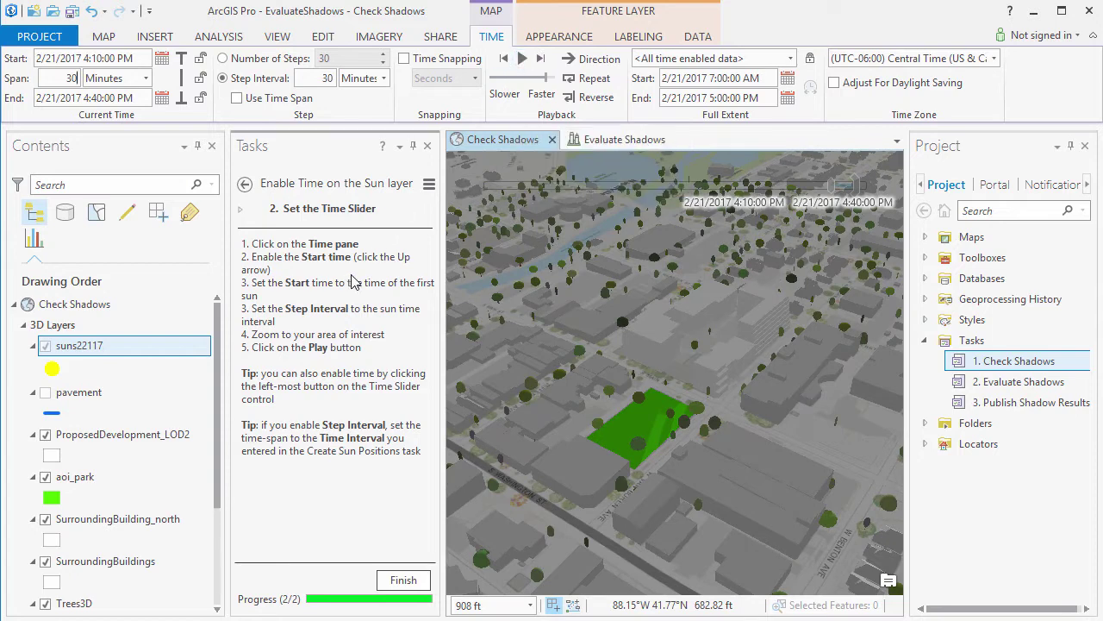
{"action": "left_click", "coordinate": [405, 582]}
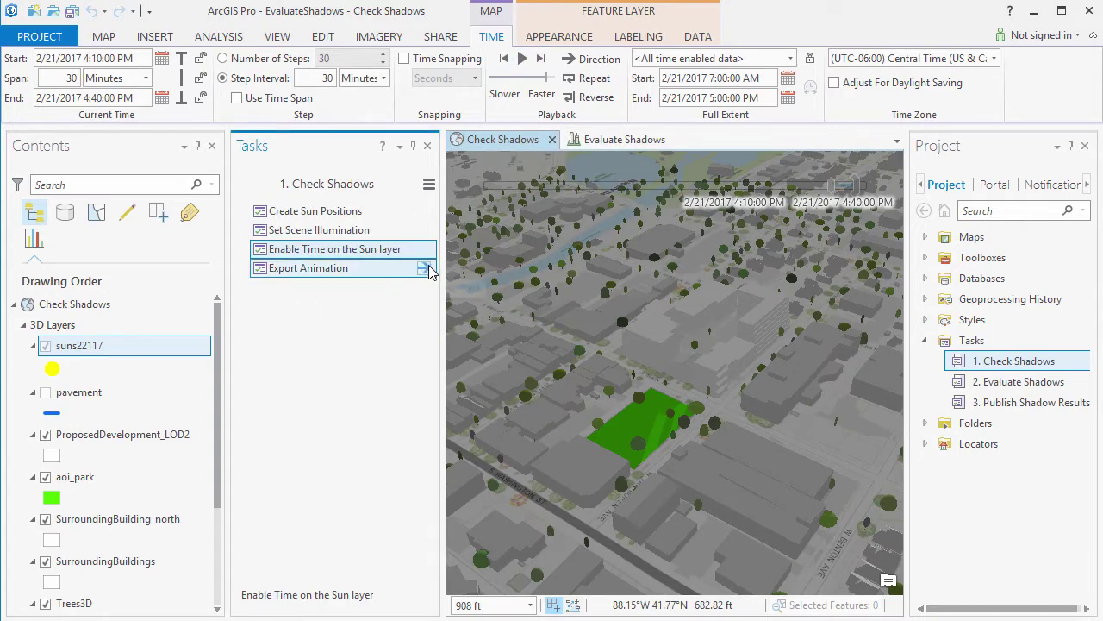
Create a new animation with 21 keyframes imported from the time slider steps, all selected
{"action": "left_click", "coordinate": [427, 270]}
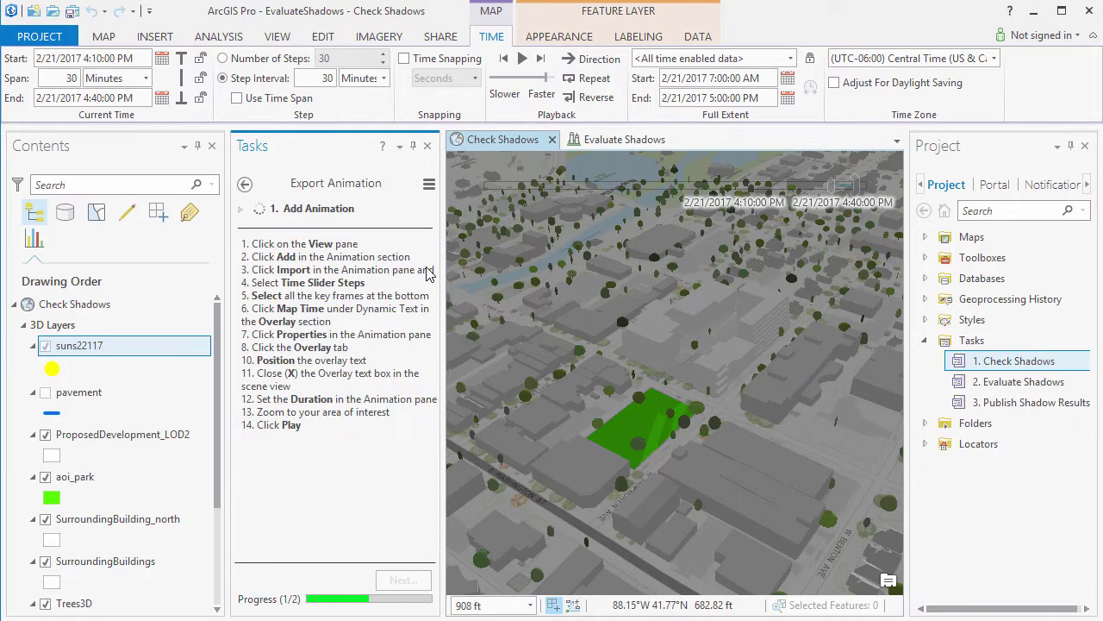
{"action": "left_click", "coordinate": [278, 38]}
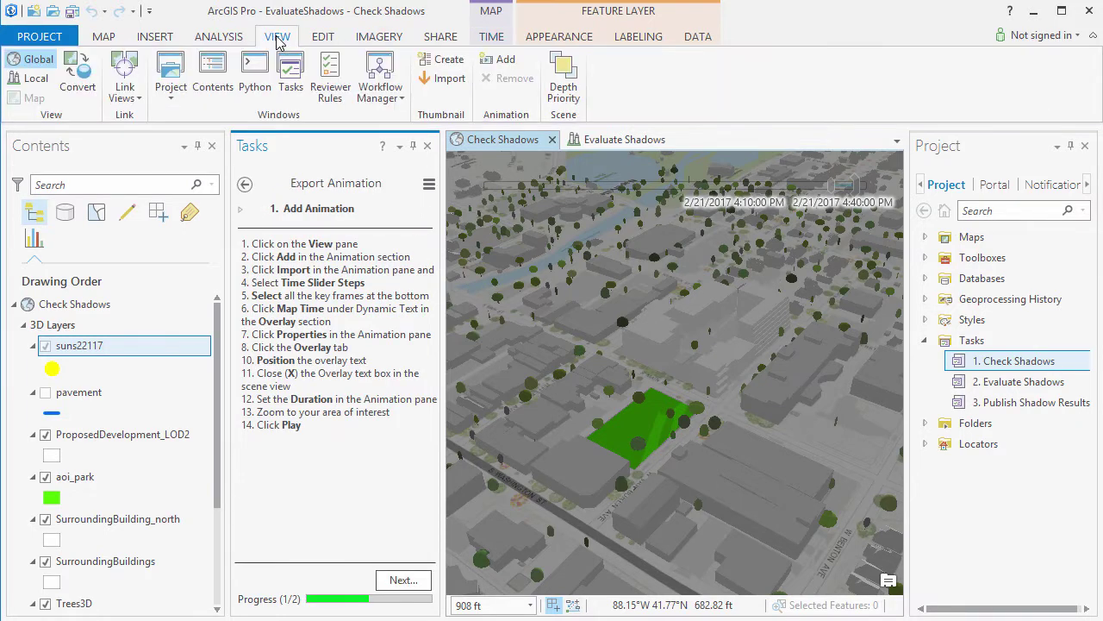
{"action": "left_click", "coordinate": [500, 62]}
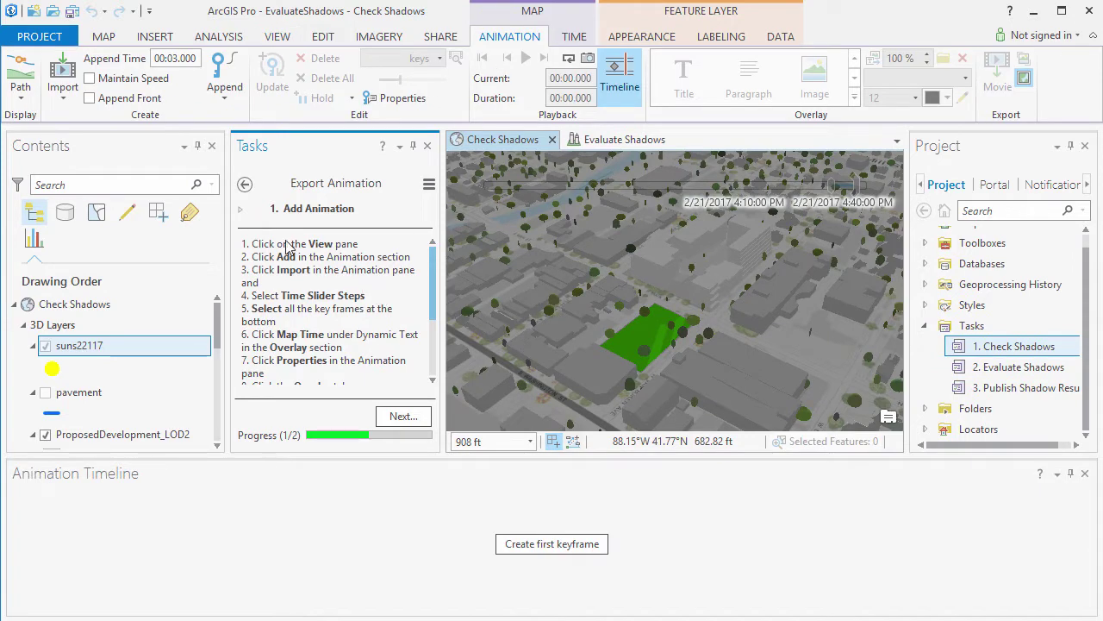
{"action": "left_click", "coordinate": [62, 93]}
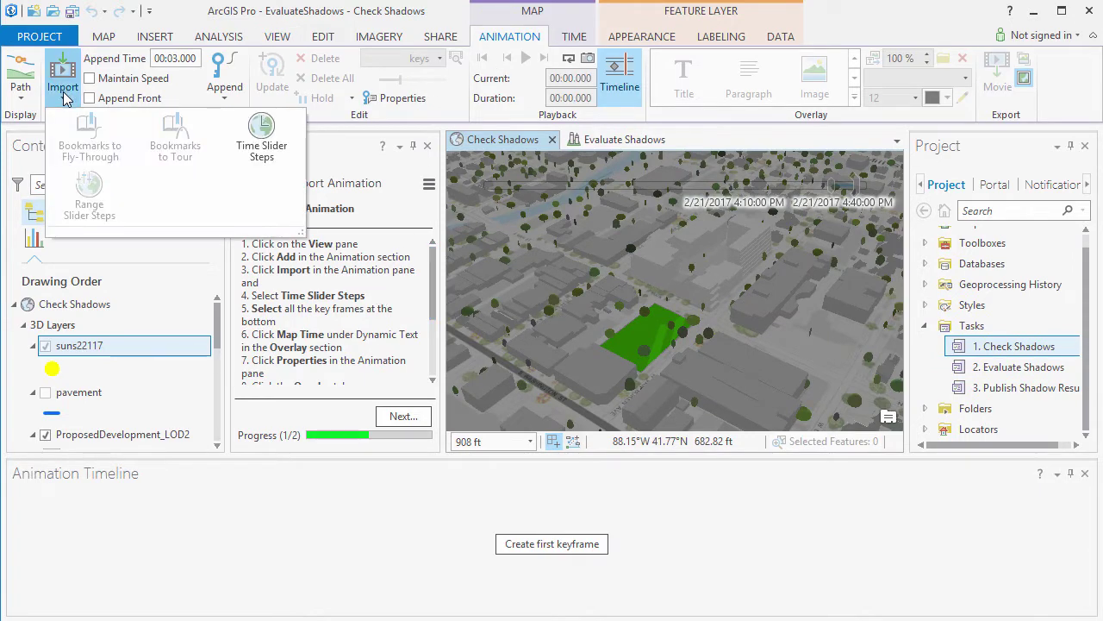
{"action": "left_click", "coordinate": [260, 145]}
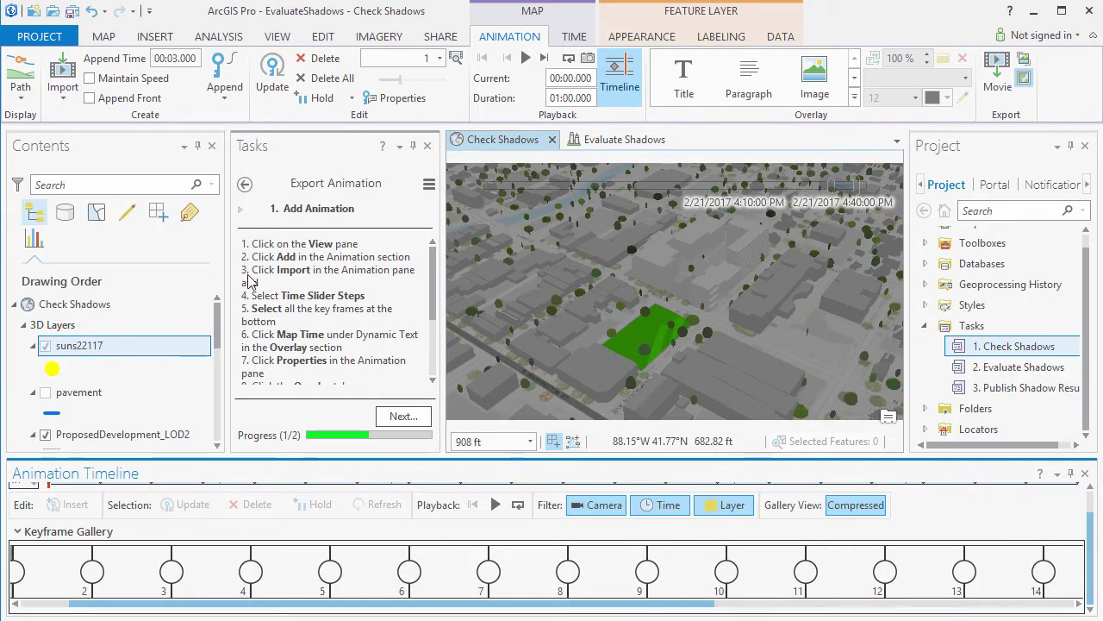
{"action": "left_click", "coordinate": [65, 571]}
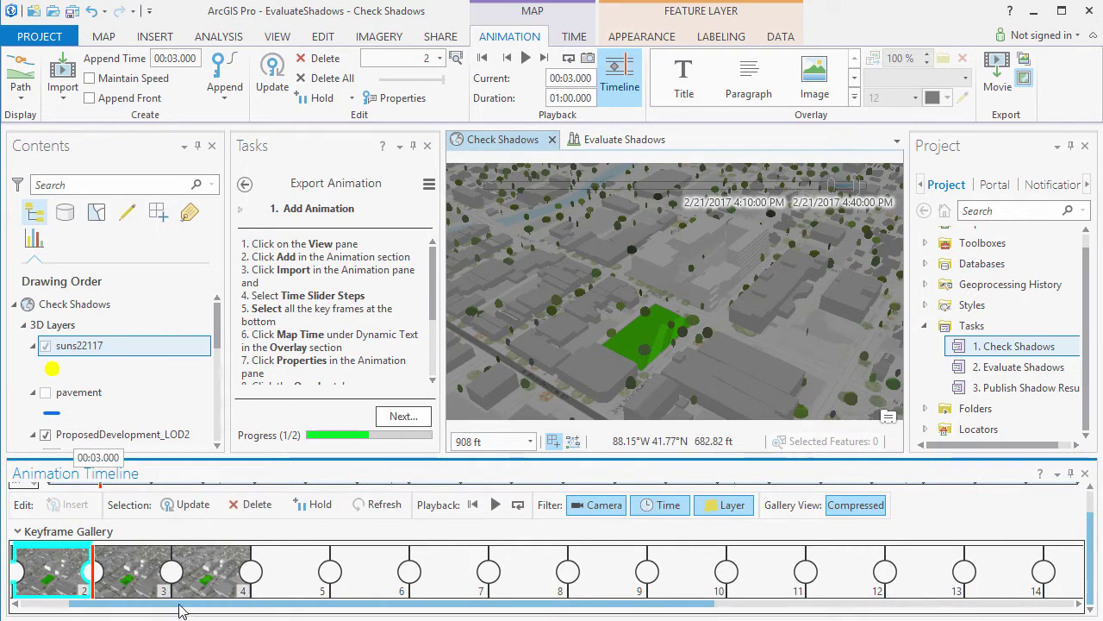
{"action": "left_click_drag", "start_coordinate": [177, 606], "coordinate": [583, 610]}
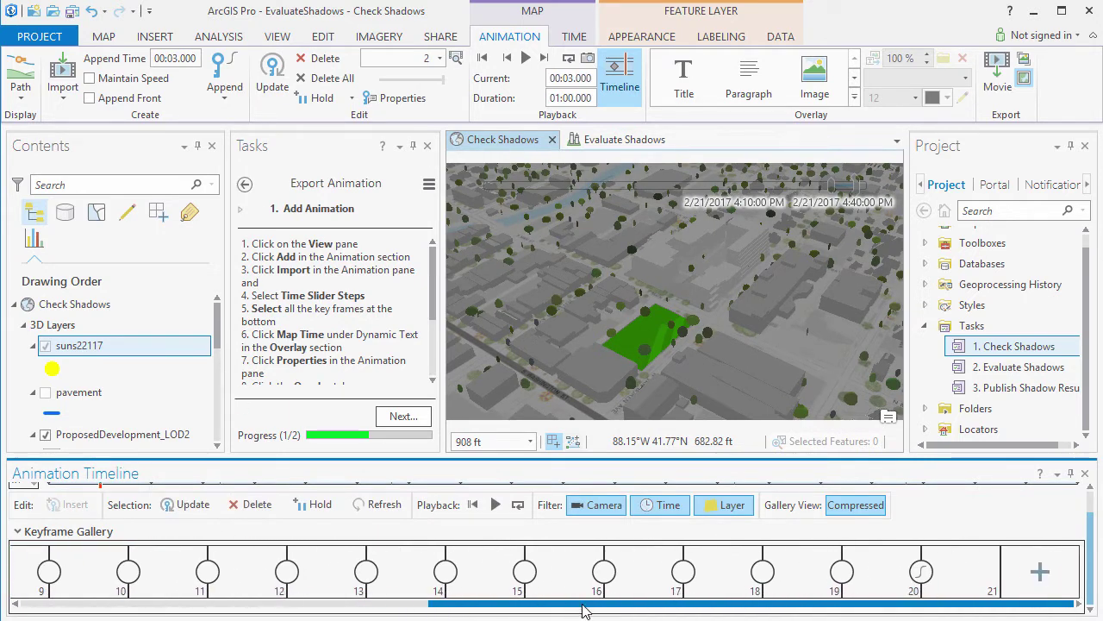
{"action": "left_click", "coordinate": [984, 573], "text": "shift"}
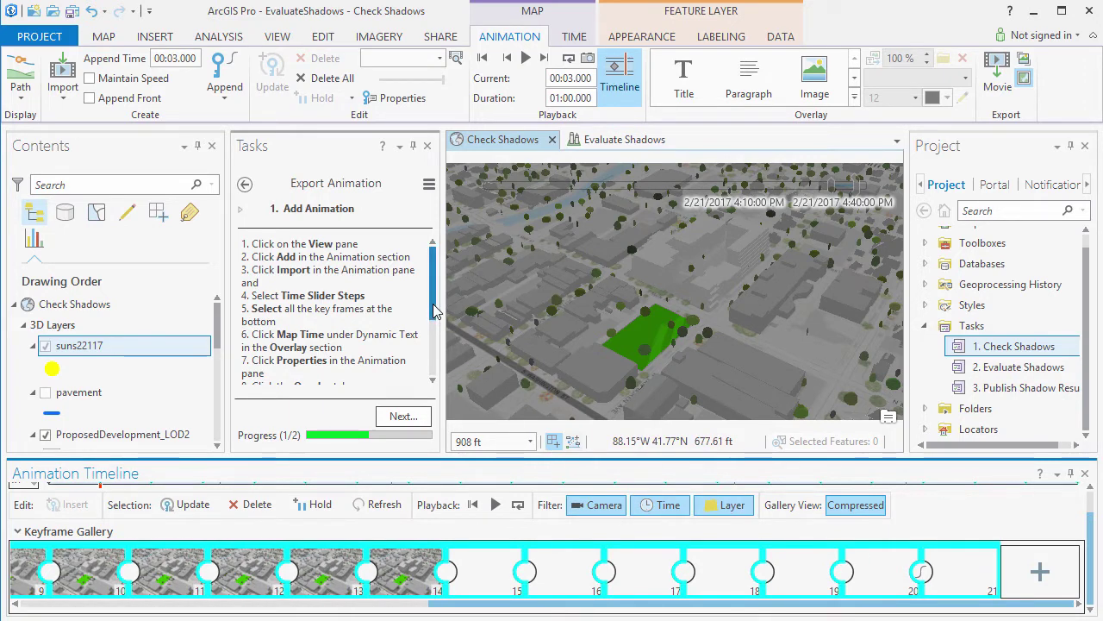
Add a Map Time dynamic text overlay to the animation
{"action": "scroll", "coordinate": [435, 312], "scroll_direction": "down", "scroll_amount": 3}
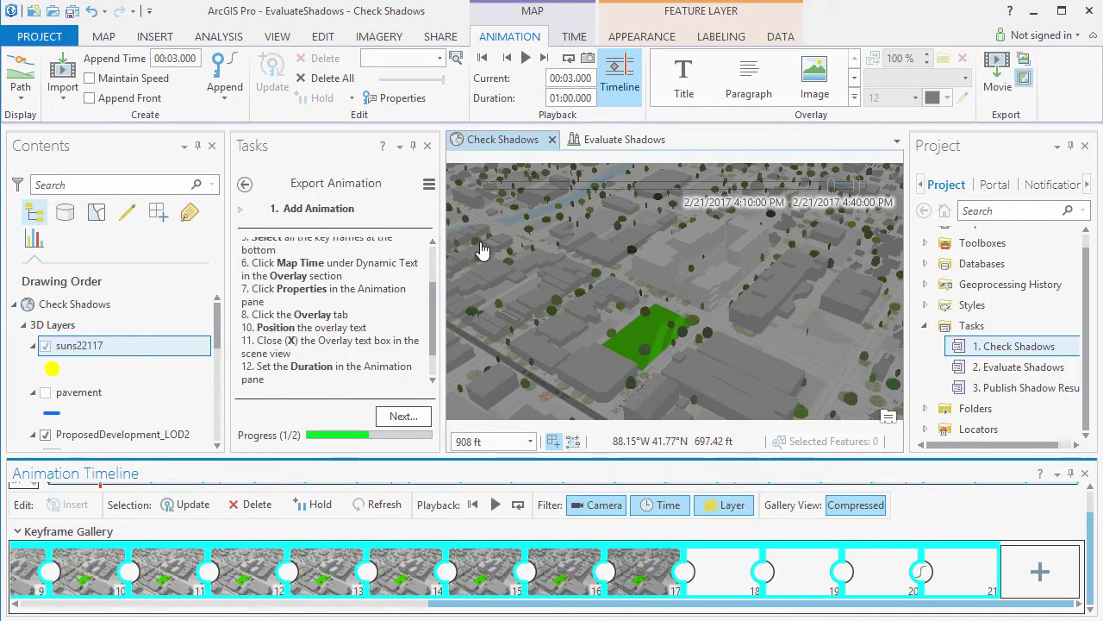
{"action": "left_click", "coordinate": [854, 101]}
{"action": "left_click", "coordinate": [682, 377]}
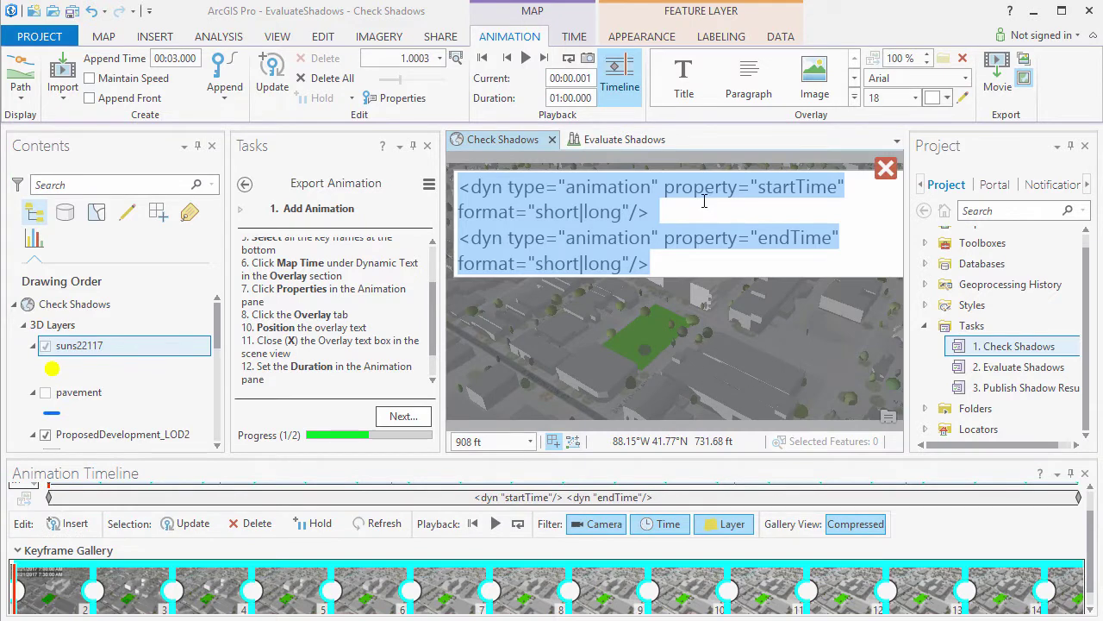
Position the map-time overlay top-centre at 12 pt and remove its endTime line
{"action": "left_click", "coordinate": [394, 97]}
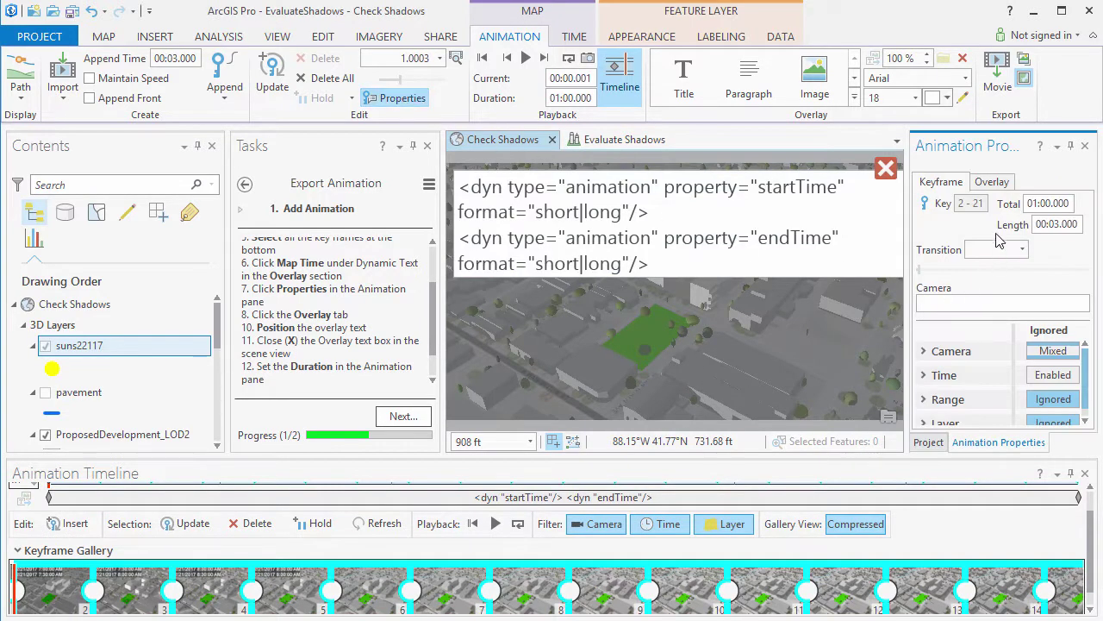
{"action": "left_click", "coordinate": [996, 185]}
{"action": "left_click", "coordinate": [1007, 304]}
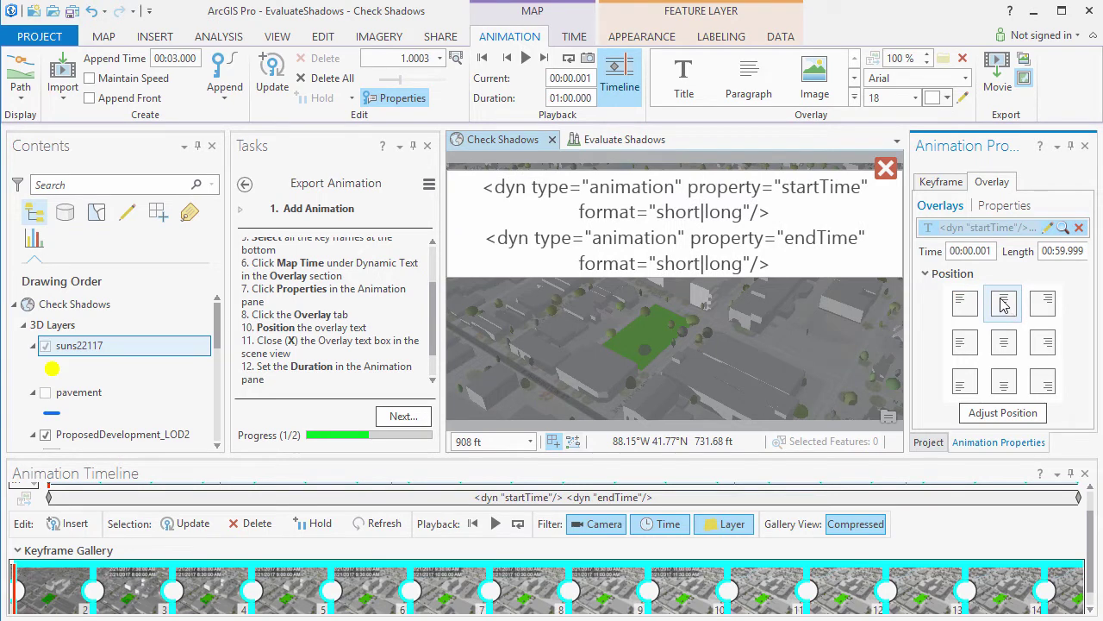
{"action": "left_click_drag", "start_coordinate": [776, 263], "coordinate": [486, 188]}
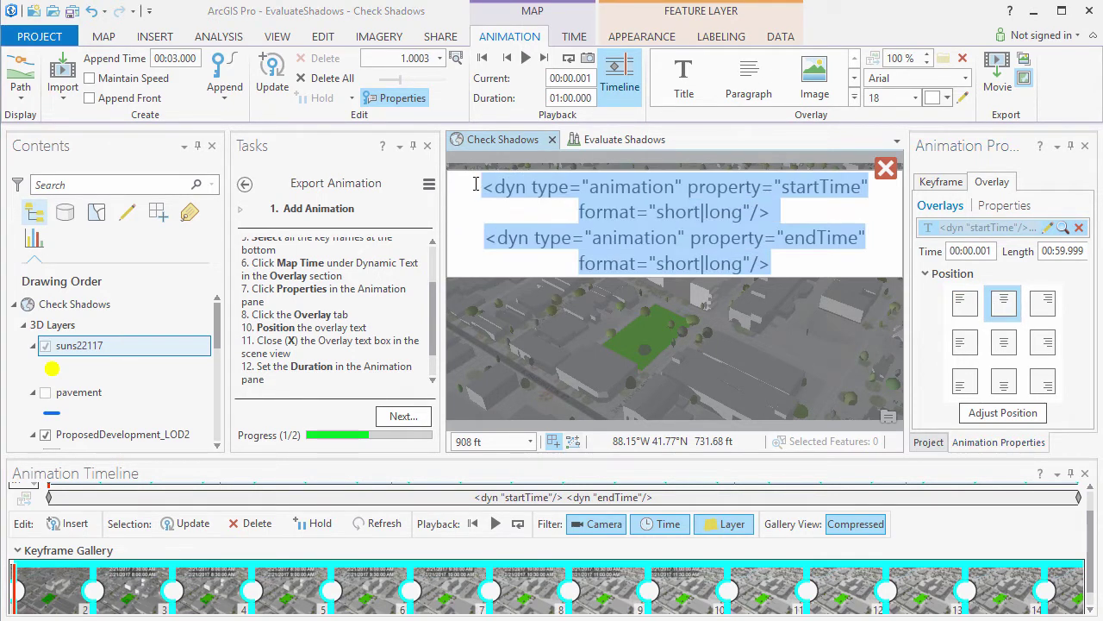
{"action": "left_click", "coordinate": [918, 98]}
{"action": "left_click", "coordinate": [892, 226]}
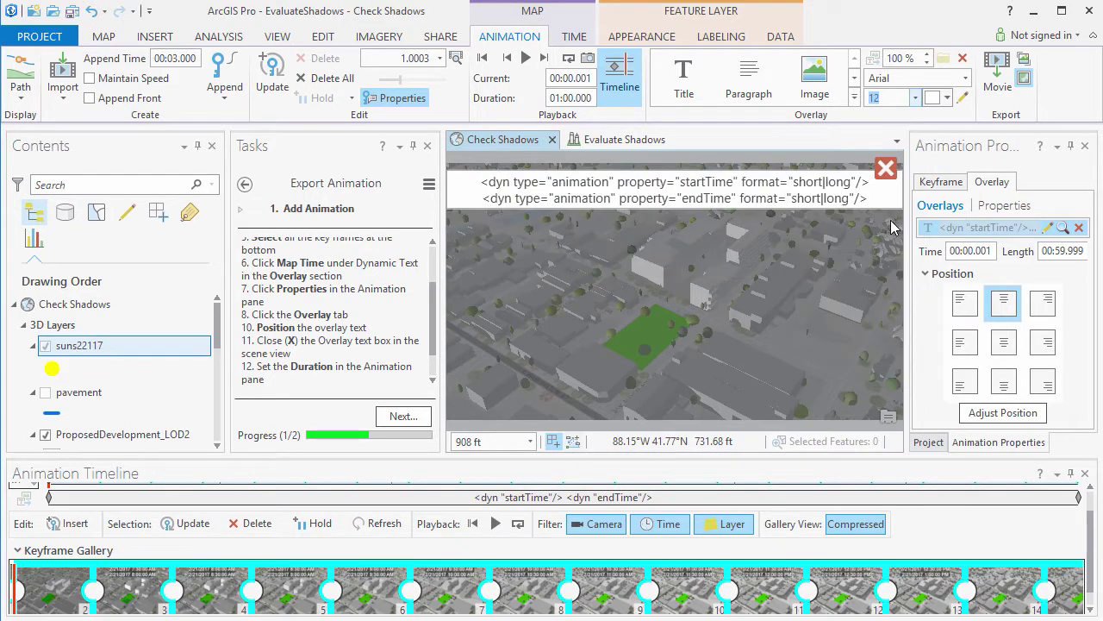
{"action": "left_click_drag", "start_coordinate": [868, 199], "coordinate": [473, 195]}
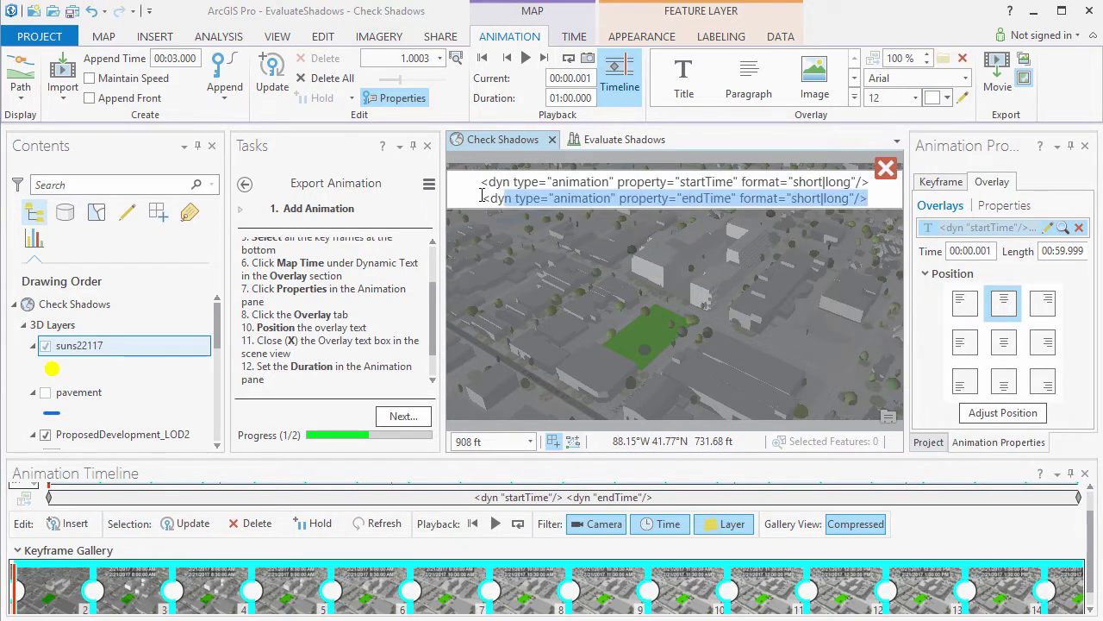
{"action": "key", "text": "Delete"}
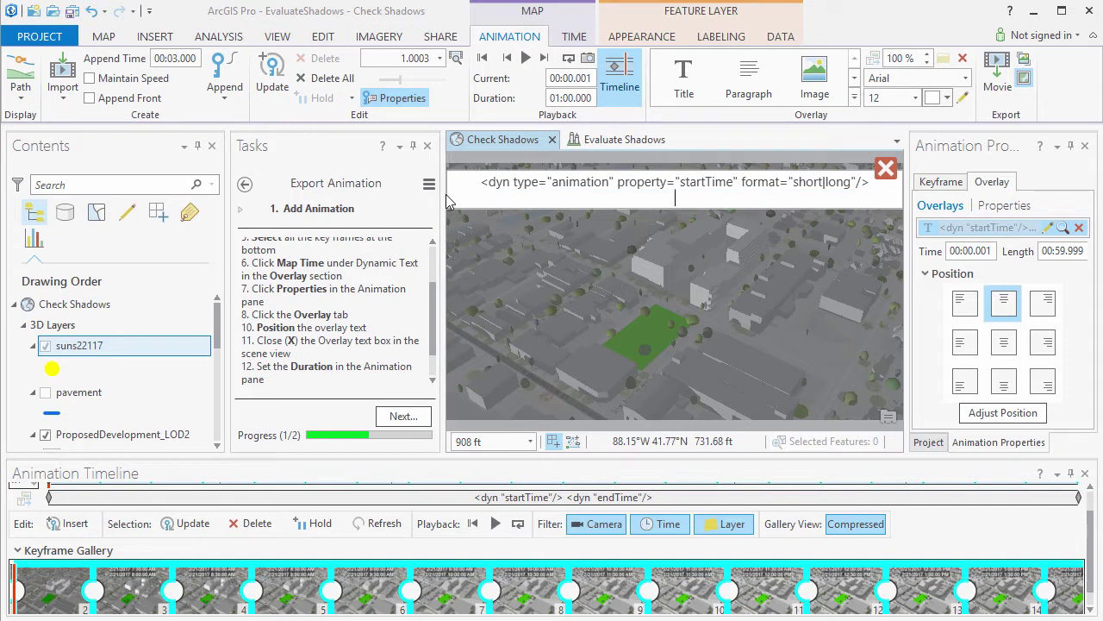
{"action": "left_click", "coordinate": [885, 169]}
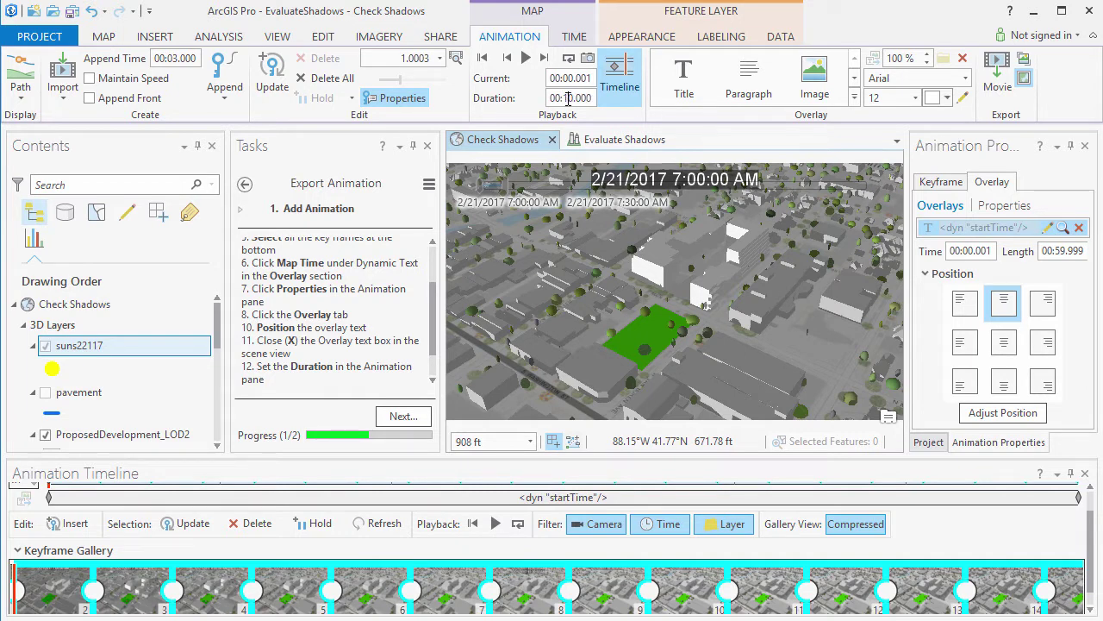
Preview the 10-second shadow animation, then advance to the Export Movie step
{"action": "left_click", "coordinate": [527, 58]}
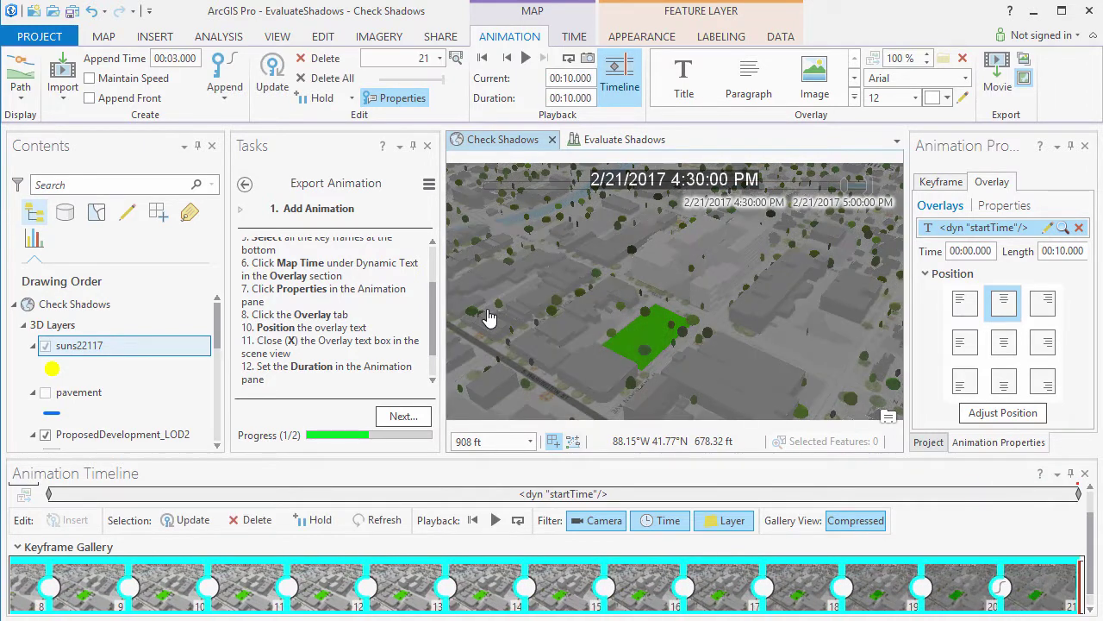
{"action": "left_click", "coordinate": [402, 417]}
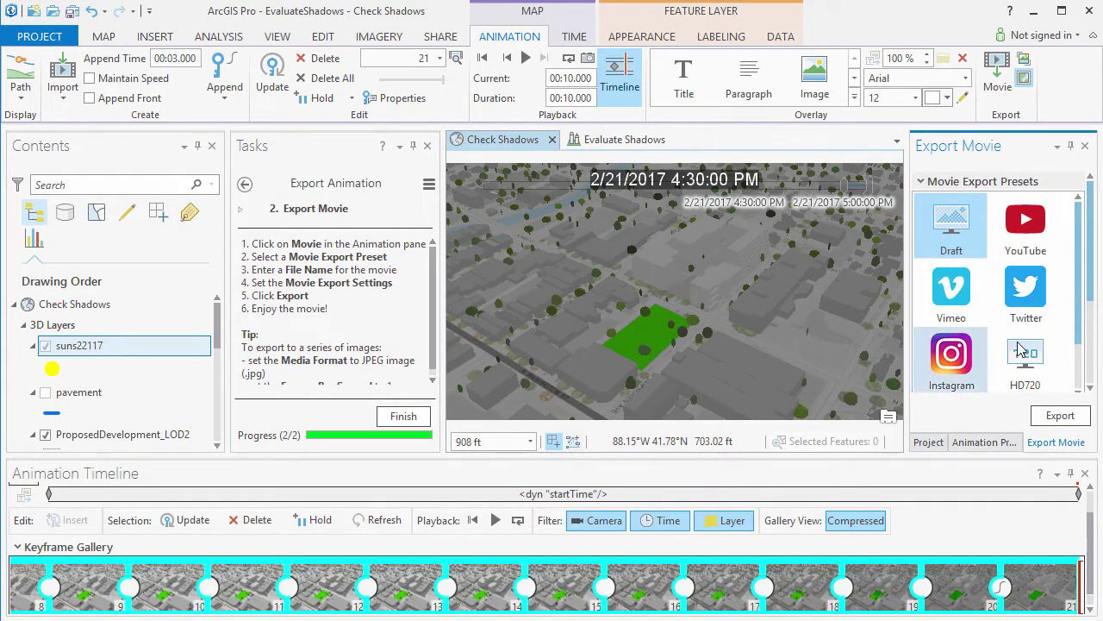
Export the animation with the HD720 preset as Check Shadows.mp4
{"action": "scroll", "coordinate": [1063, 360], "scroll_direction": "down", "scroll_amount": 2}
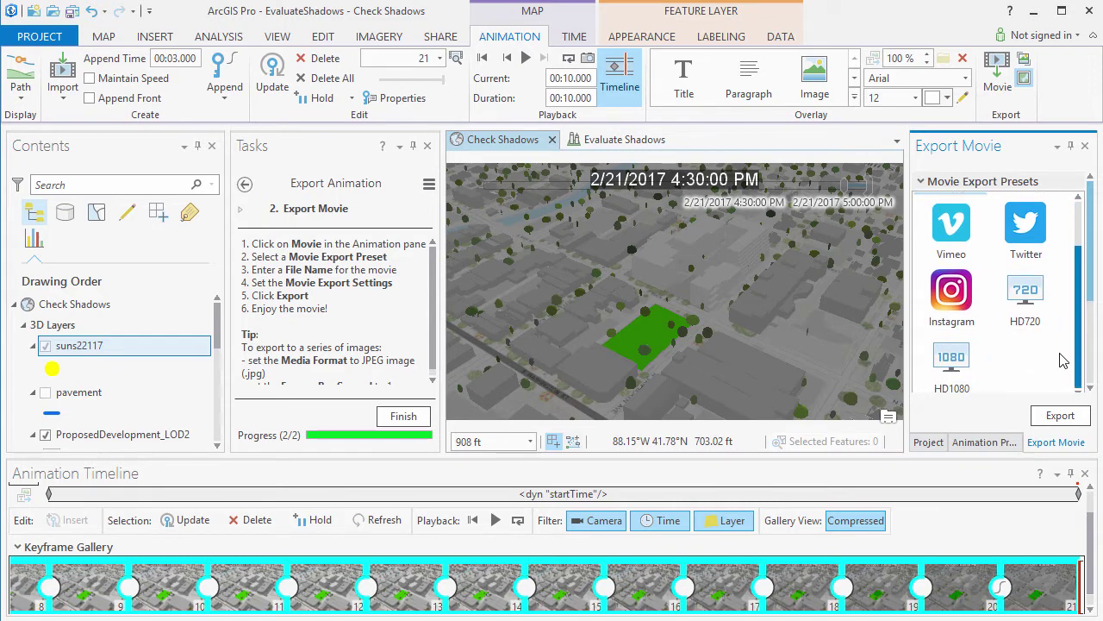
{"action": "left_click", "coordinate": [1025, 297]}
{"action": "left_click", "coordinate": [1059, 415]}
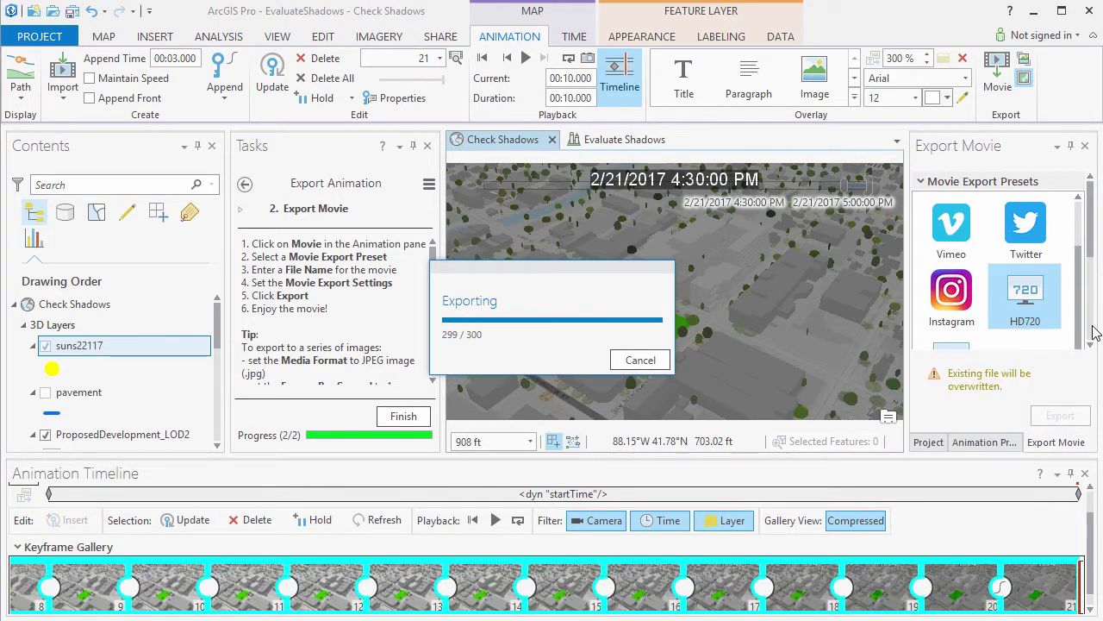
{"action": "scroll", "coordinate": [1086, 292], "scroll_direction": "down", "scroll_amount": 2}
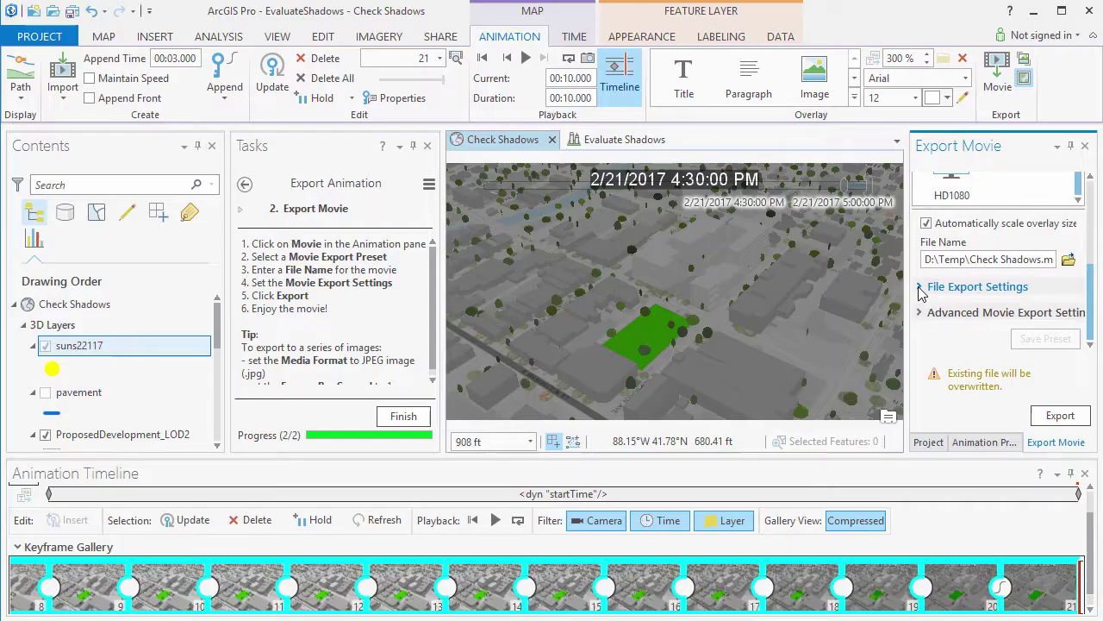
Re-export the animation as a 21-frame JPEG image sequence and browse the frames
{"action": "left_click", "coordinate": [920, 288]}
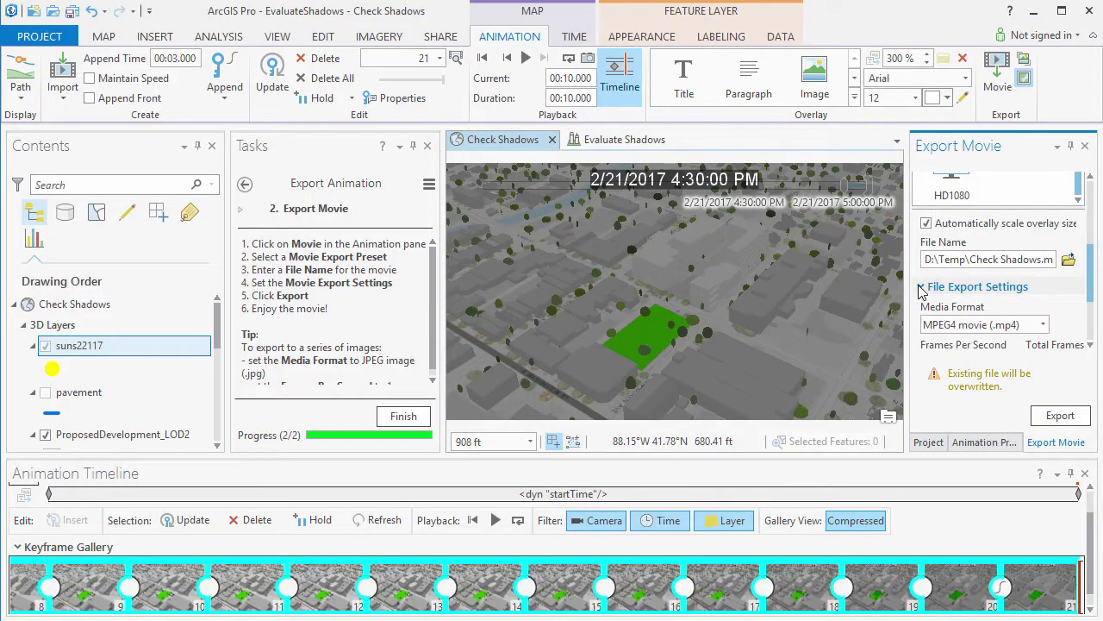
{"action": "left_click", "coordinate": [1044, 323]}
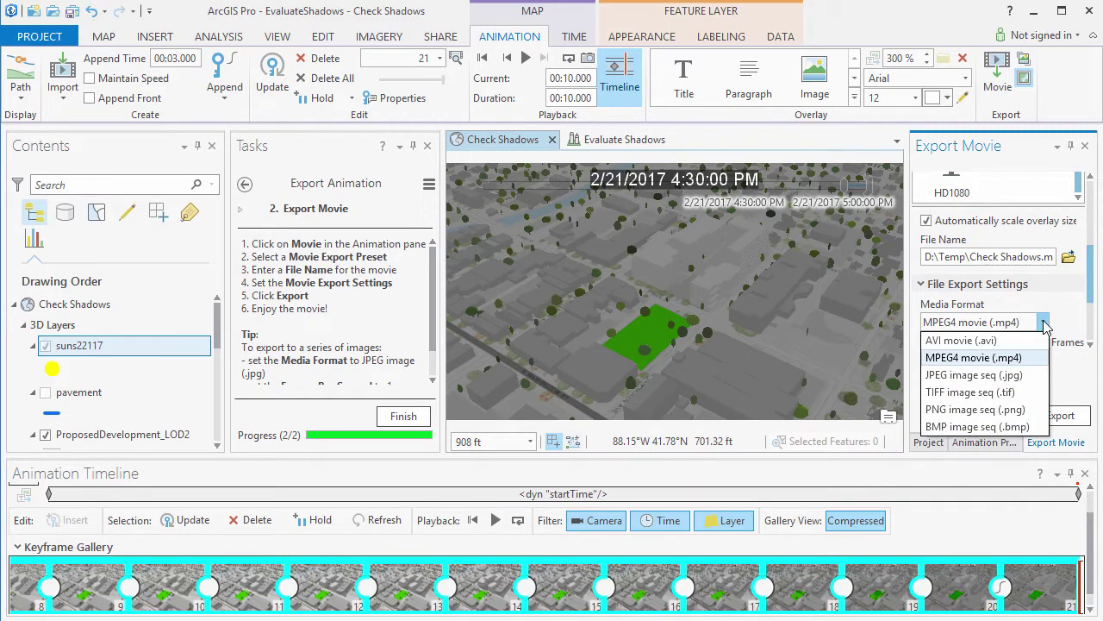
{"action": "left_click", "coordinate": [1017, 375]}
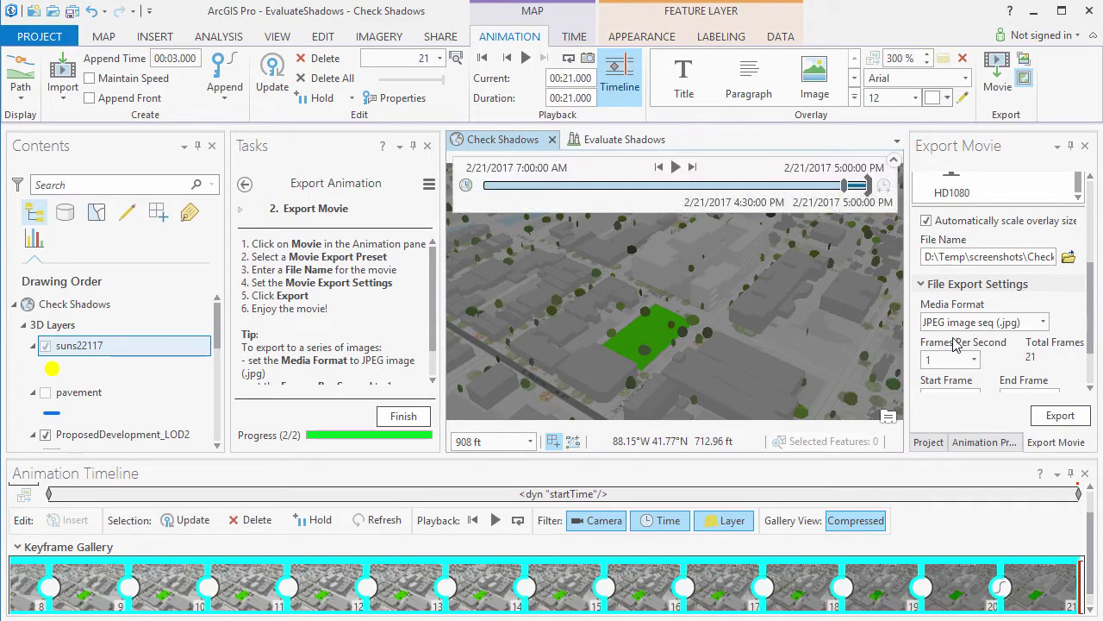
{"action": "left_click", "coordinate": [1061, 418]}
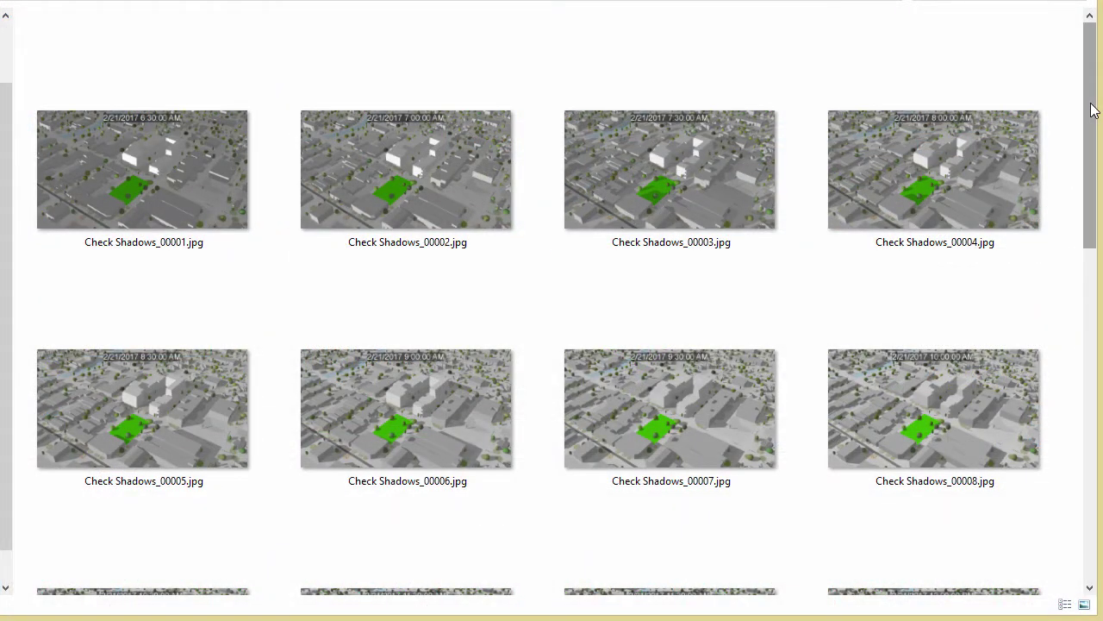
{"action": "left_click_drag", "start_coordinate": [1090, 110], "coordinate": [1079, 307]}
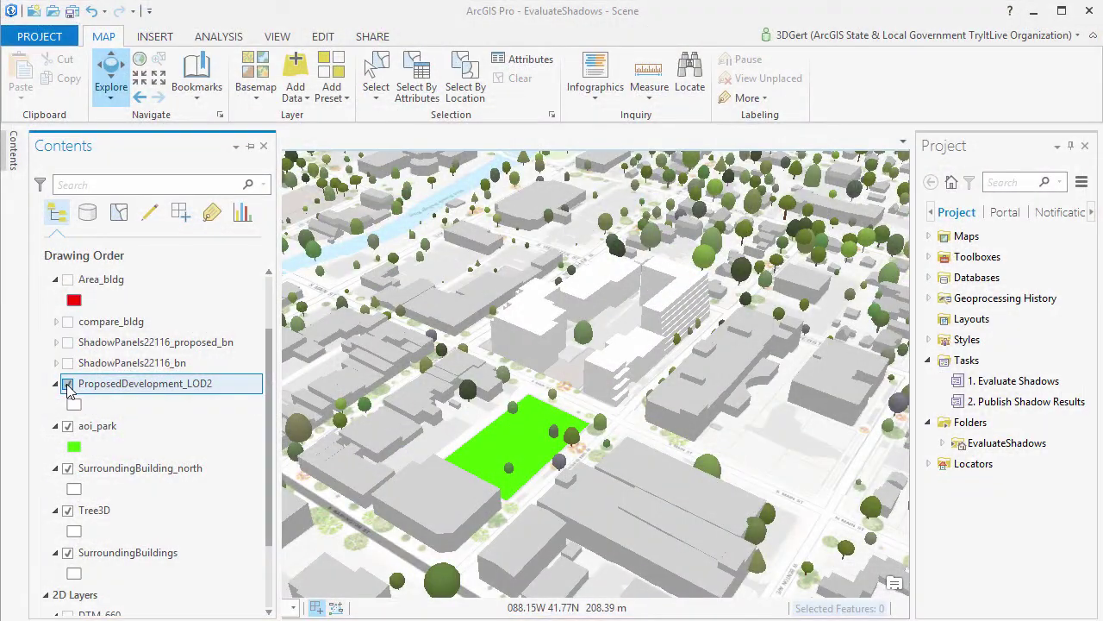
Hide the proposed development buildings and choose aoi_park as the Create Sun Positions observer
{"action": "left_click", "coordinate": [68, 383]}
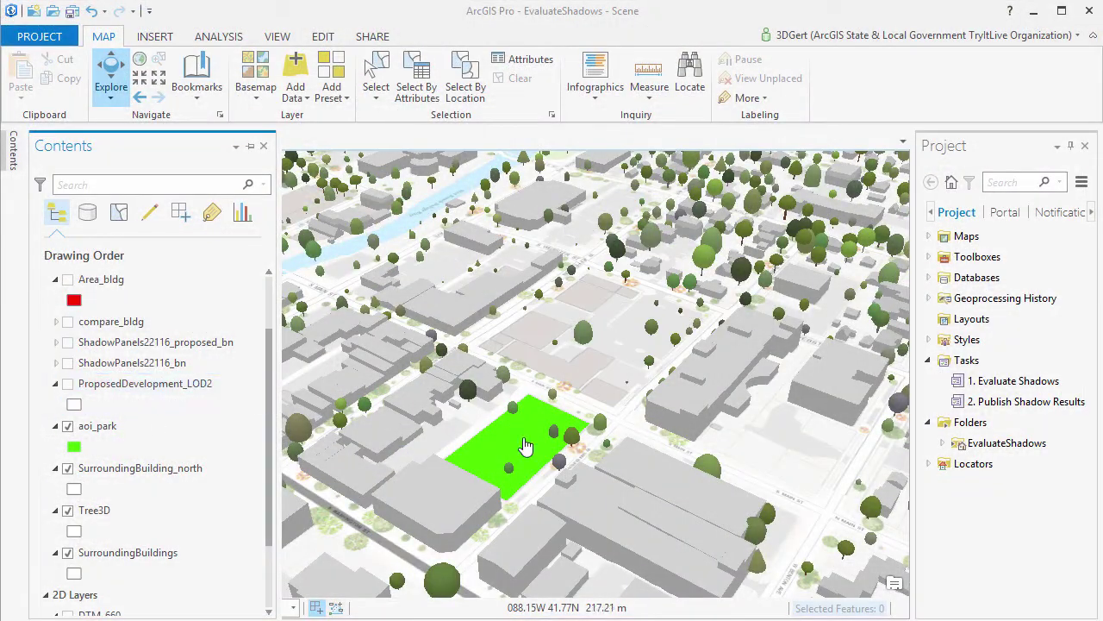
{"action": "double_click", "coordinate": [983, 382]}
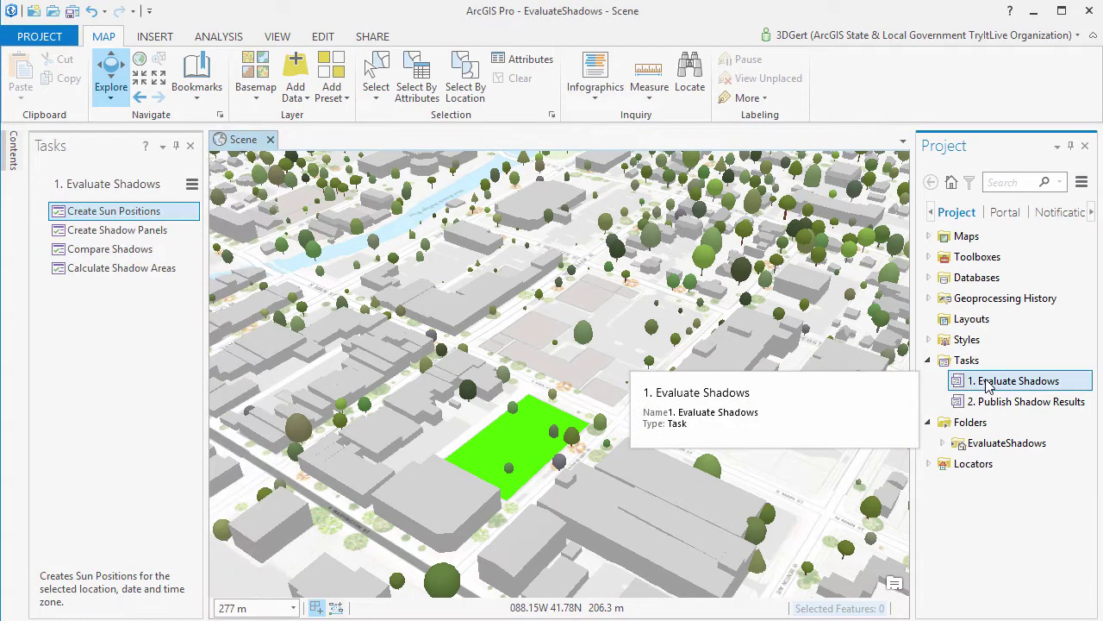
{"action": "left_click", "coordinate": [189, 213]}
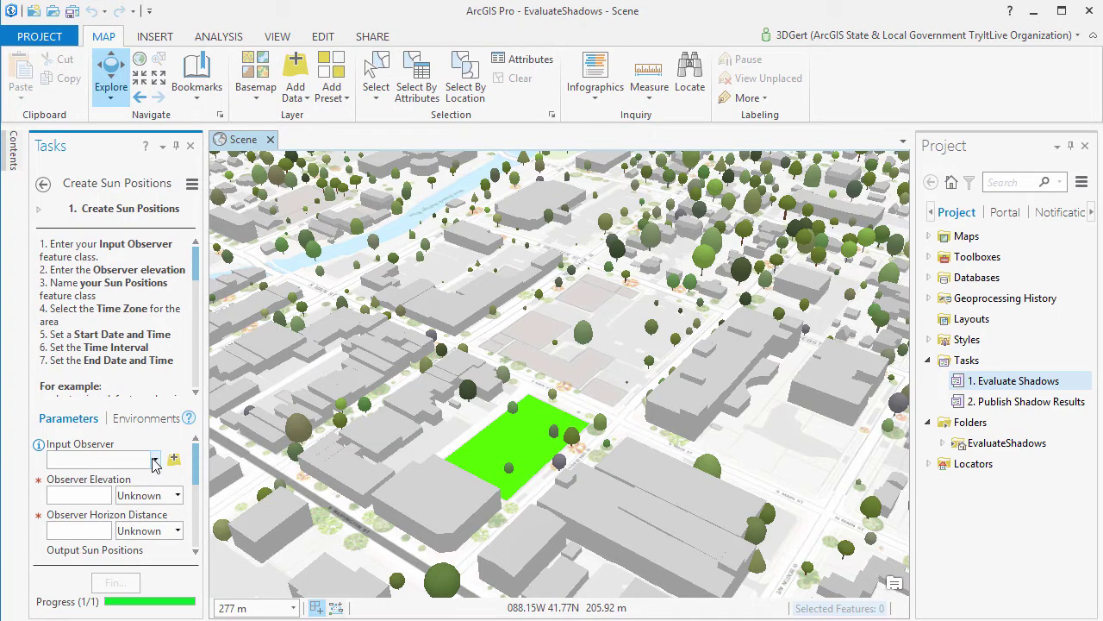
{"action": "left_click", "coordinate": [155, 463]}
{"action": "left_click", "coordinate": [78, 588]}
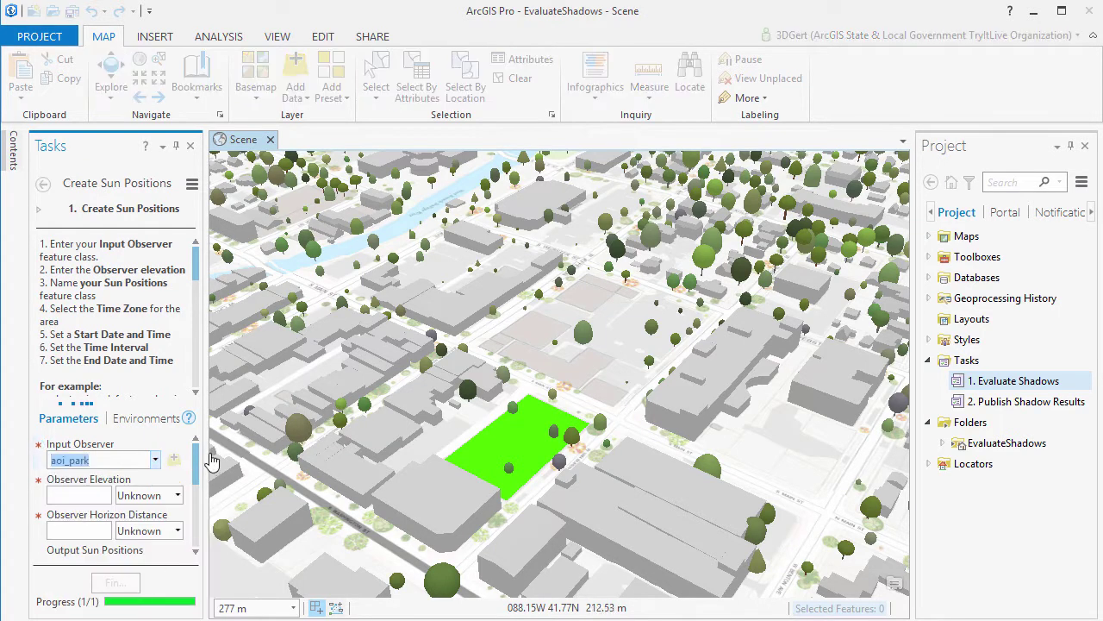
{"action": "left_click_drag", "start_coordinate": [204, 450], "coordinate": [285, 490]}
Set Central Time (US & Canada) with a 2/21/2016 start date, then run sun positions
{"action": "left_click", "coordinate": [267, 512]}
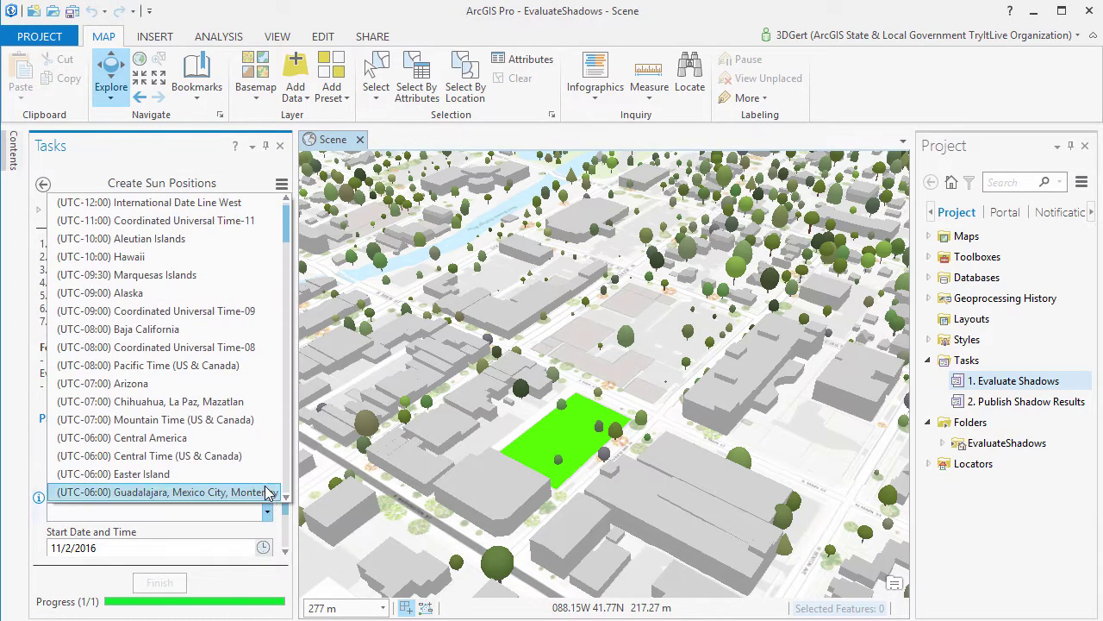
{"action": "left_click", "coordinate": [263, 456]}
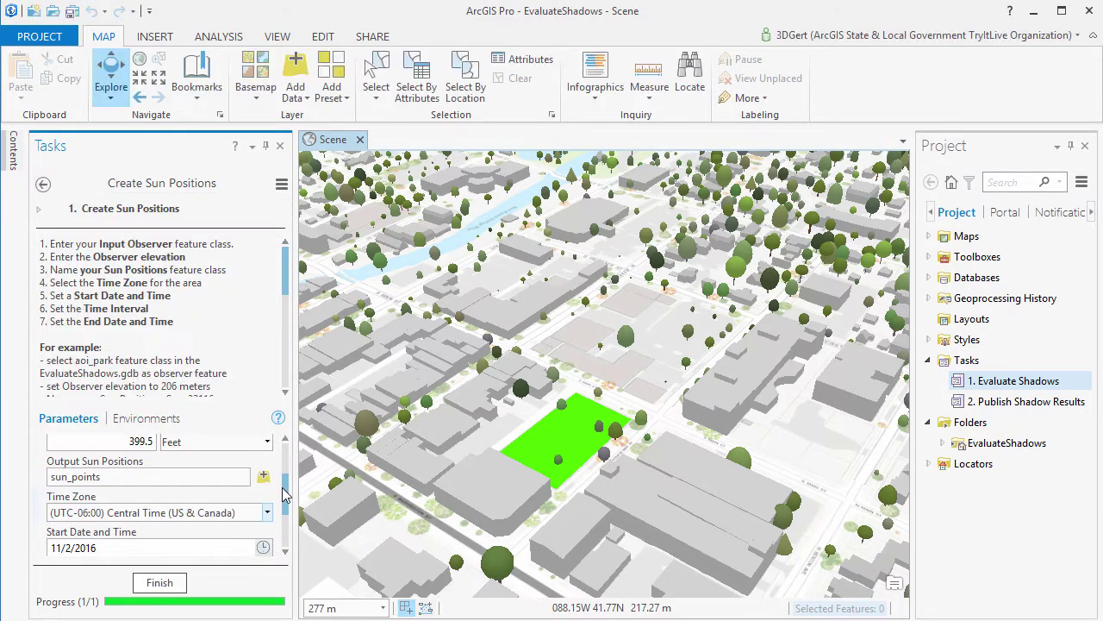
{"action": "left_click_drag", "start_coordinate": [285, 494], "coordinate": [284, 524]}
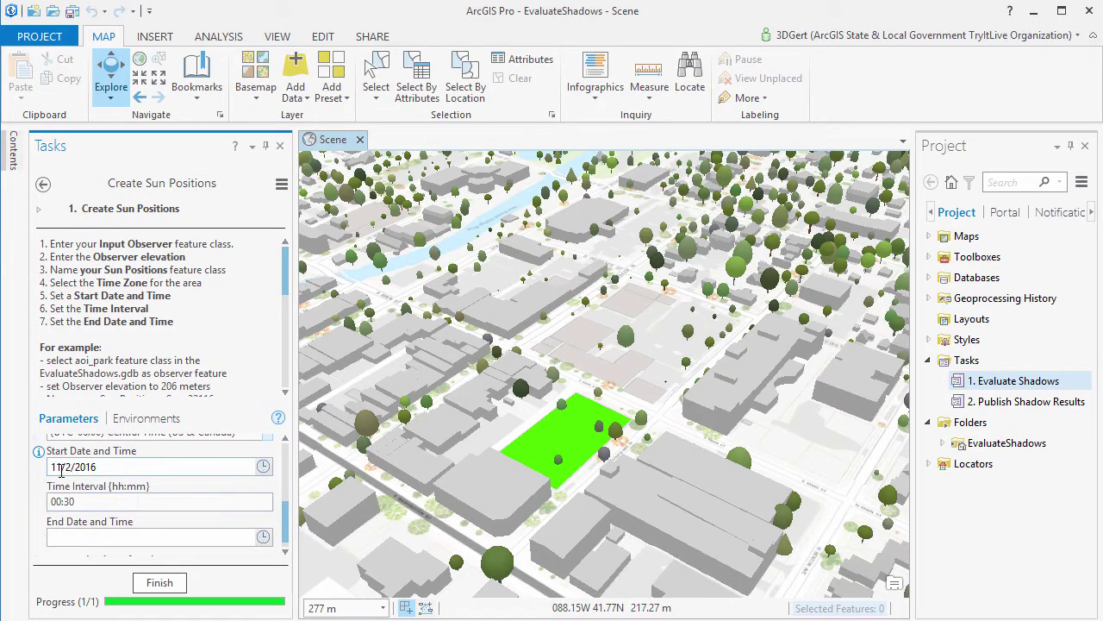
{"action": "left_click_drag", "start_coordinate": [61, 468], "coordinate": [50, 471]}
{"action": "type", "text": "2"}
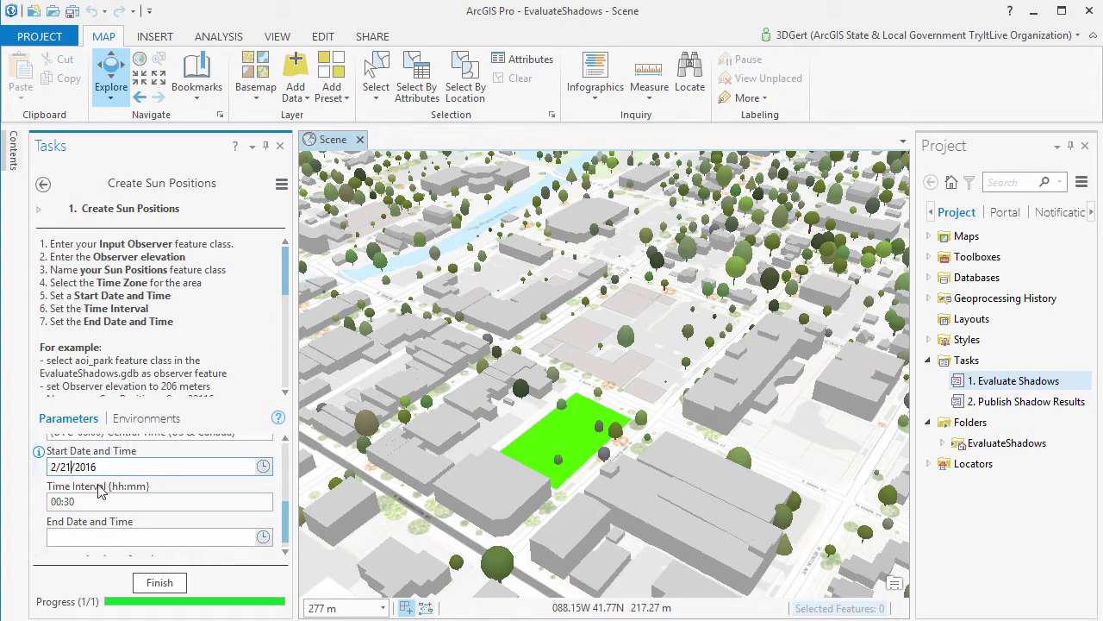
{"action": "scroll", "coordinate": [288, 520], "scroll_direction": "down", "scroll_amount": 1}
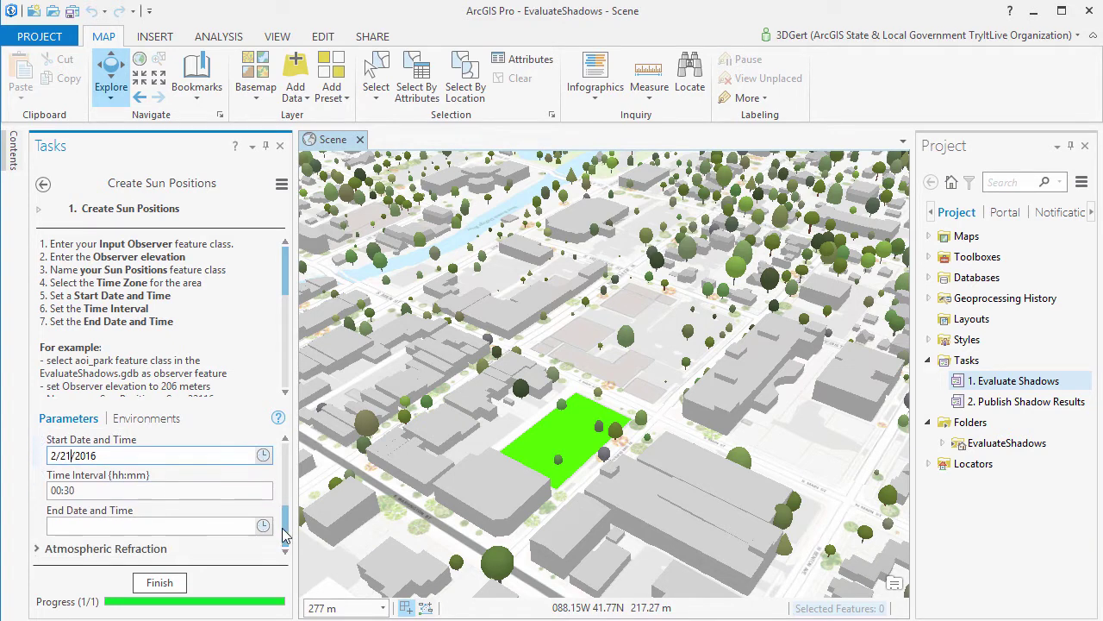
{"action": "left_click", "coordinate": [162, 584]}
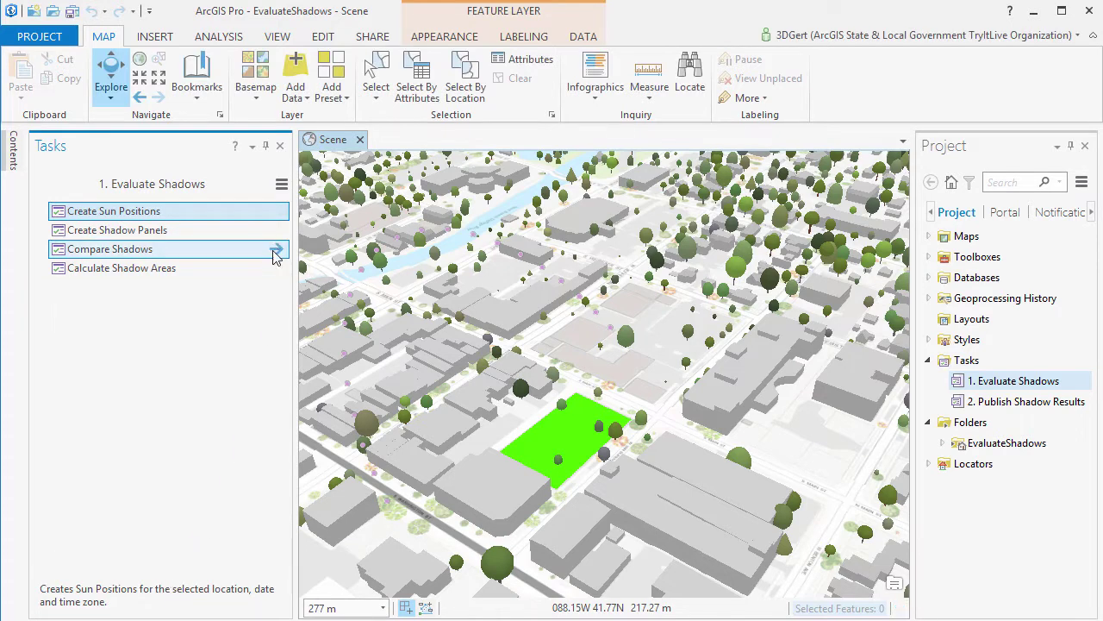
Set aoi_park as observer, output ShadowPanels22116park, panel size 2, and sun_points as sun positions
{"action": "left_click", "coordinate": [281, 230]}
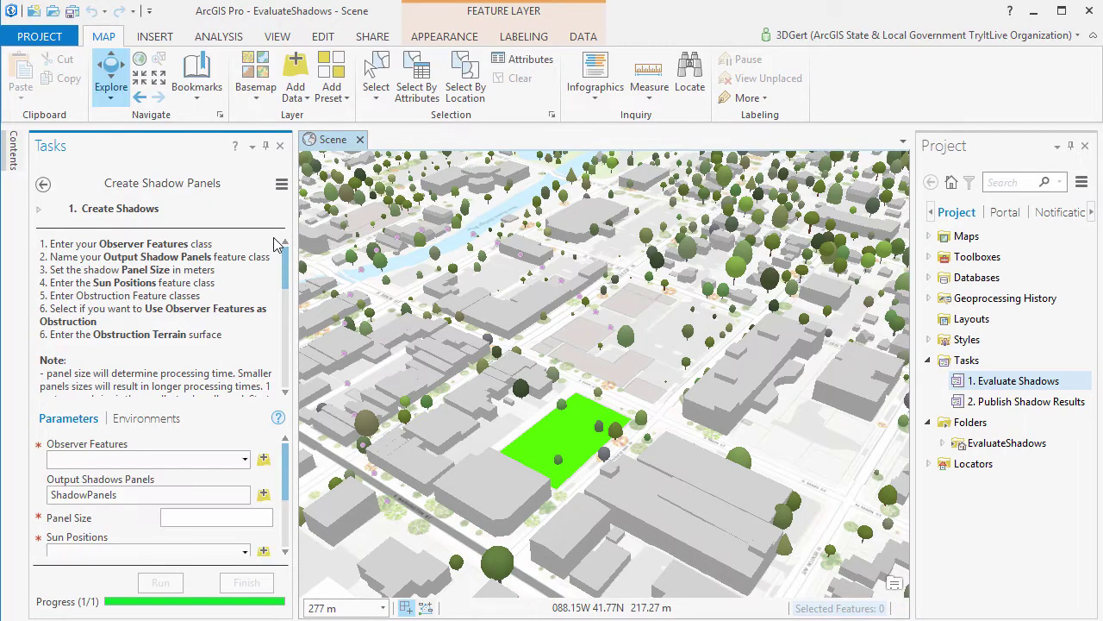
{"action": "left_click", "coordinate": [245, 461]}
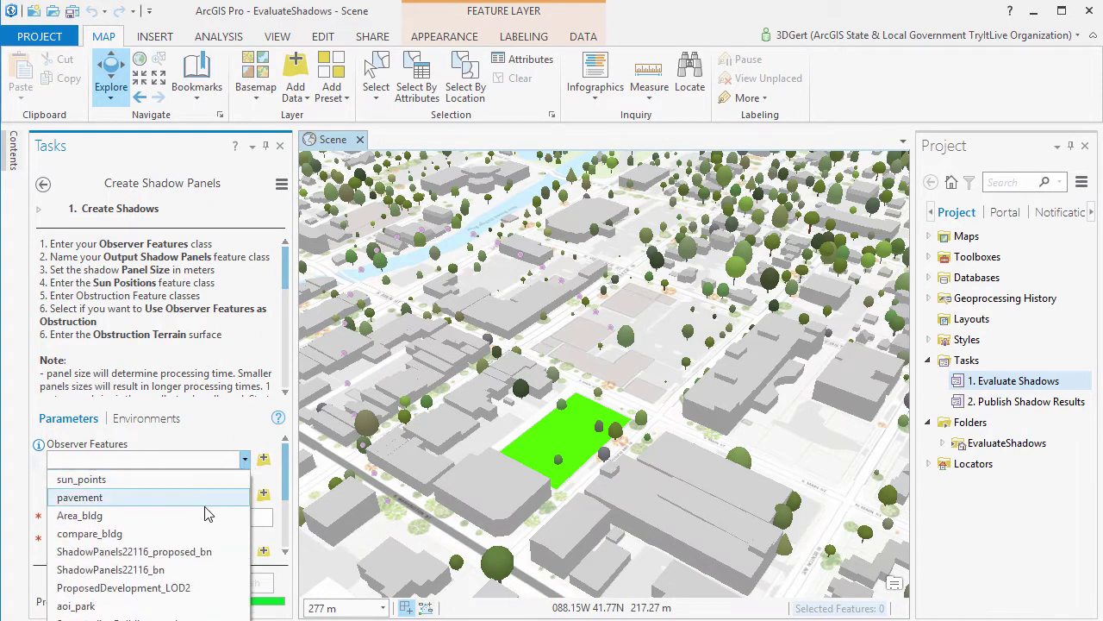
{"action": "left_click", "coordinate": [160, 606]}
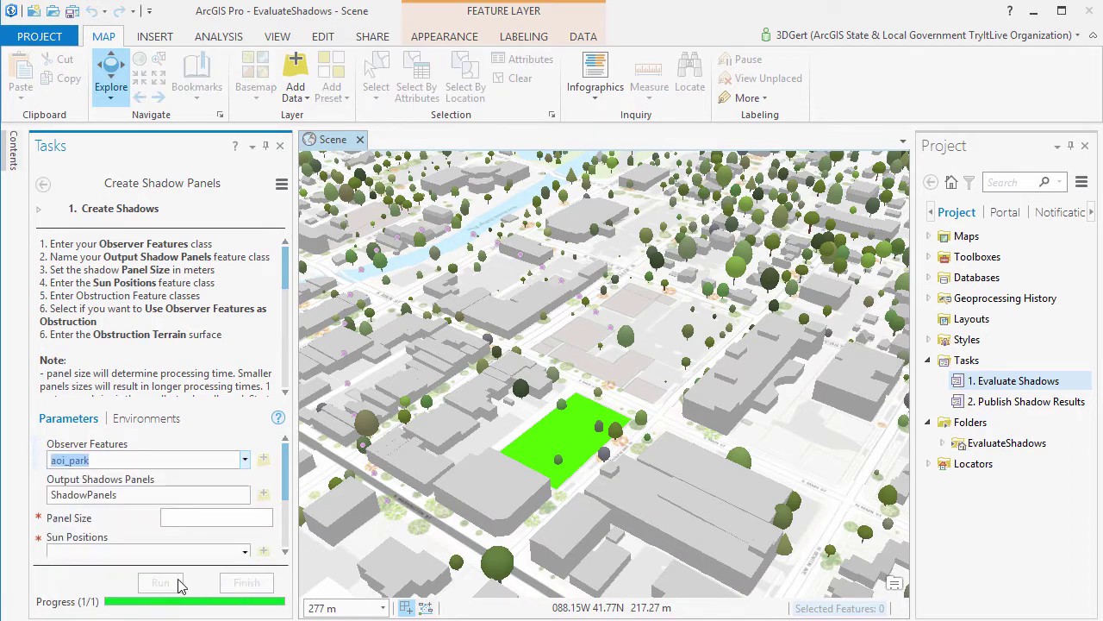
{"action": "scroll", "coordinate": [277, 495], "scroll_direction": "down", "scroll_amount": 2}
{"action": "left_click", "coordinate": [200, 457]}
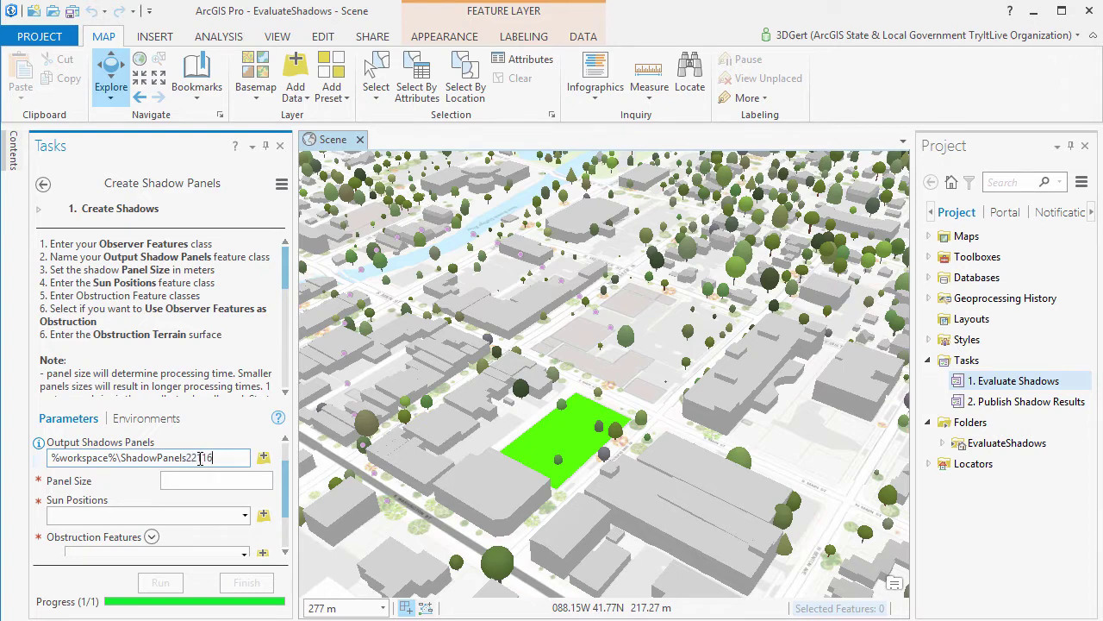
{"action": "left_click", "coordinate": [203, 480]}
{"action": "key", "text": "Tab"}
{"action": "left_click", "coordinate": [246, 516]}
{"action": "left_click", "coordinate": [231, 535]}
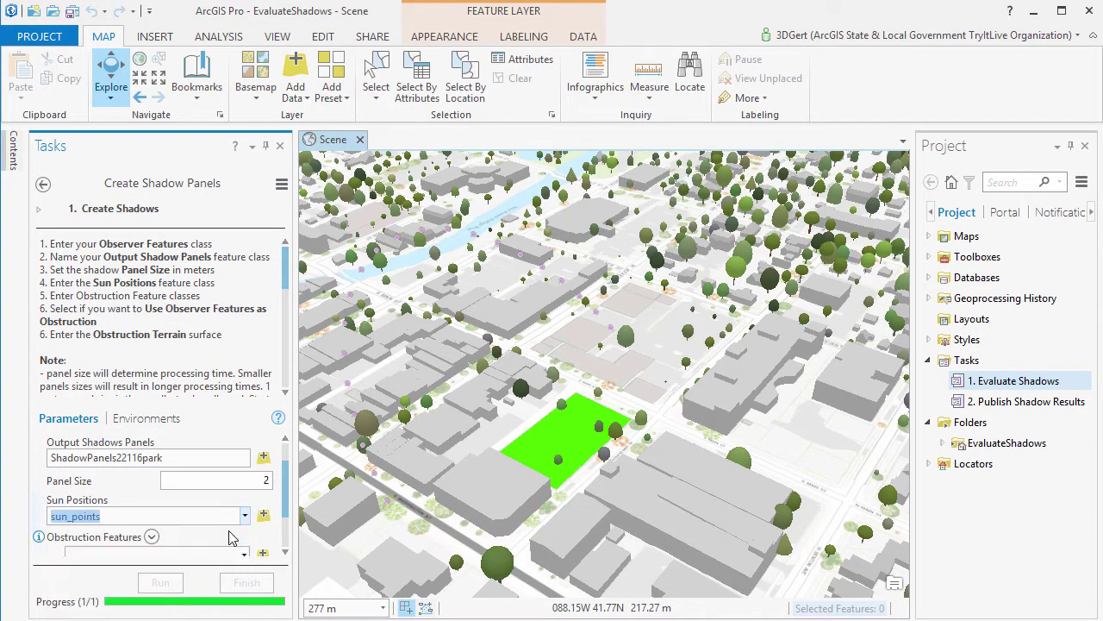
{"action": "scroll", "coordinate": [285, 507], "scroll_direction": "down", "scroll_amount": 3}
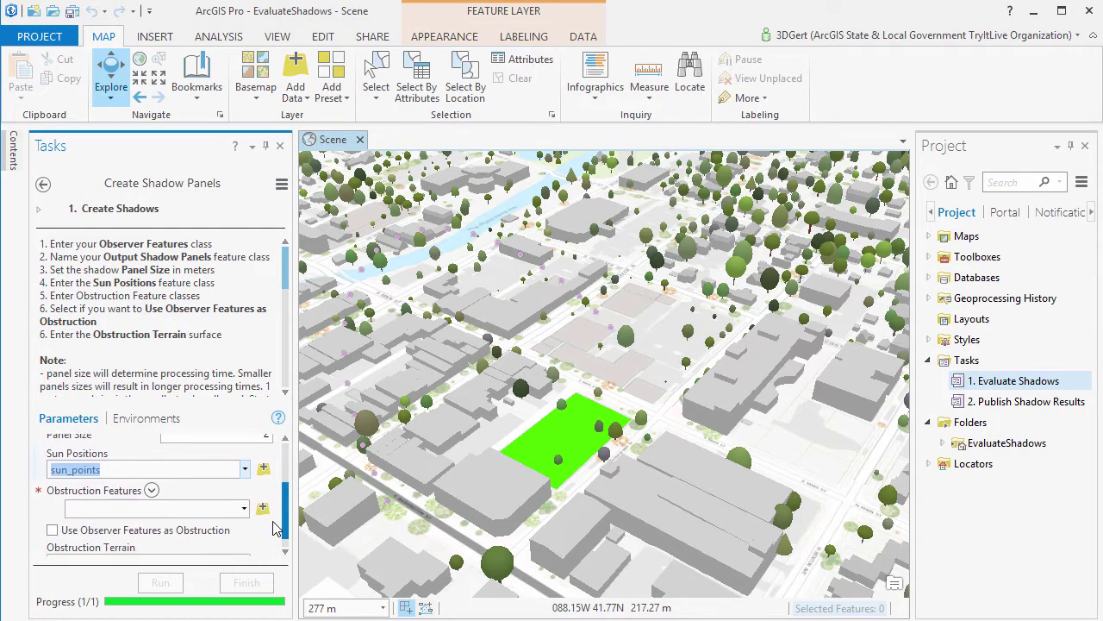
Add SurroundingBuildings, SurroundingBuilding_north and Tree3D as obstructions on DTM_660 terrain, then run
{"action": "left_click", "coordinate": [245, 493]}
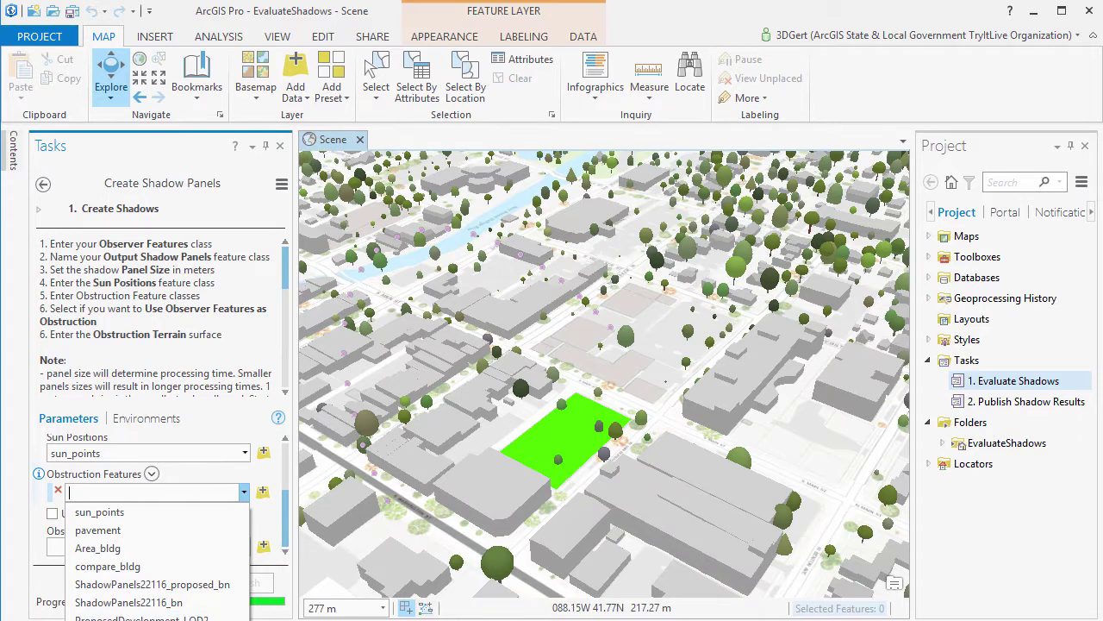
{"action": "left_click", "coordinate": [146, 614]}
{"action": "left_click", "coordinate": [245, 513]}
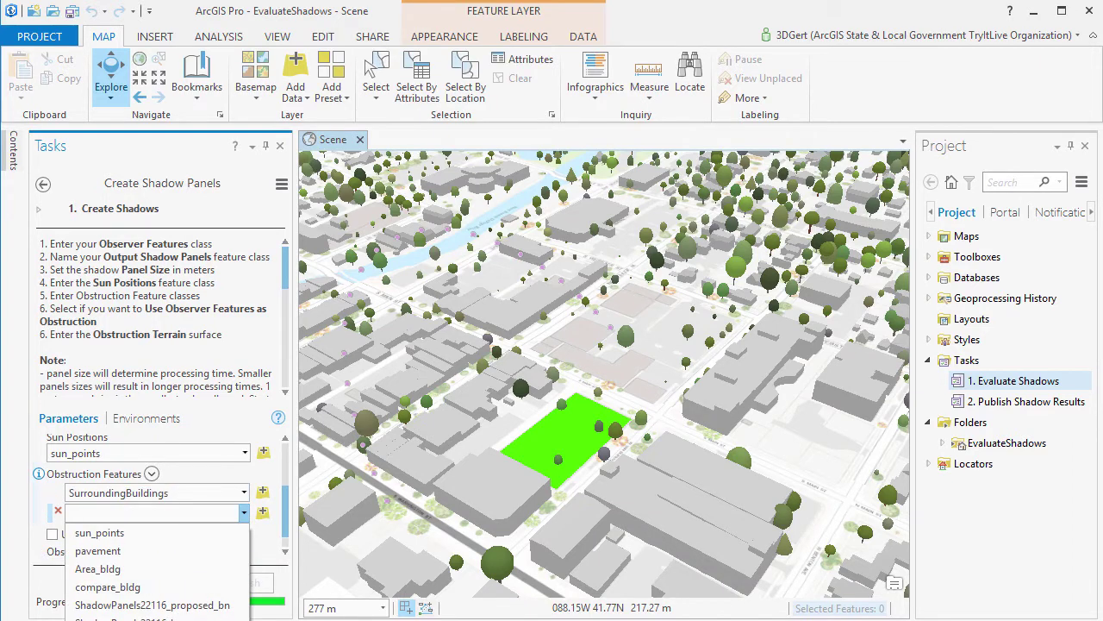
{"action": "left_click", "coordinate": [146, 613]}
{"action": "left_click", "coordinate": [245, 533]}
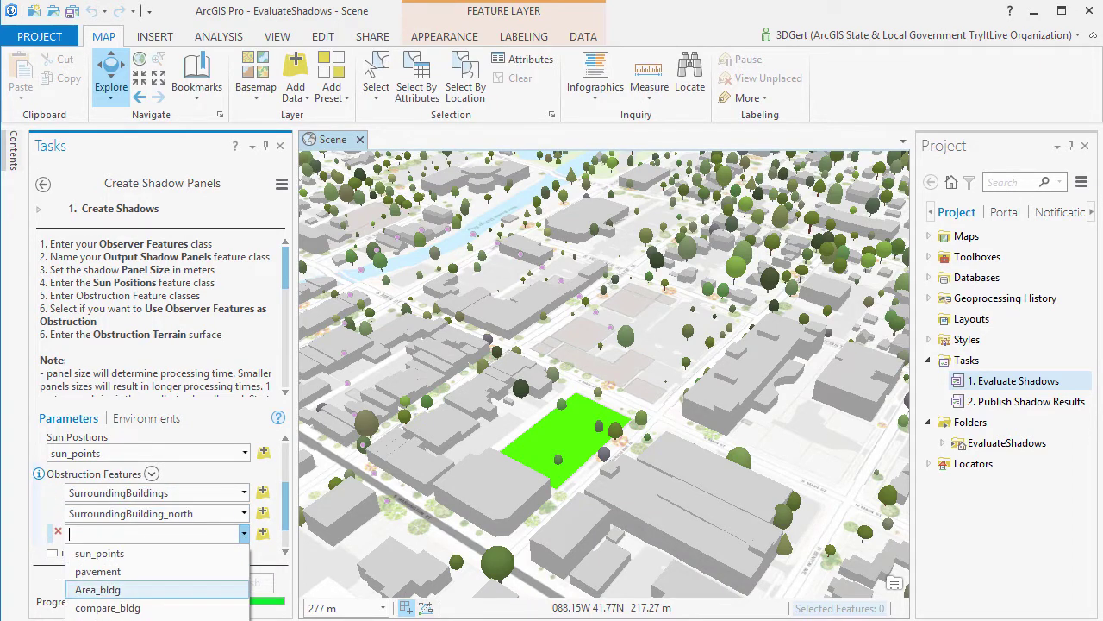
{"action": "left_click", "coordinate": [146, 616]}
{"action": "scroll", "coordinate": [290, 517], "scroll_direction": "down", "scroll_amount": 2}
{"action": "left_click", "coordinate": [248, 548]}
{"action": "left_click", "coordinate": [229, 568]}
{"action": "left_click", "coordinate": [160, 583]}
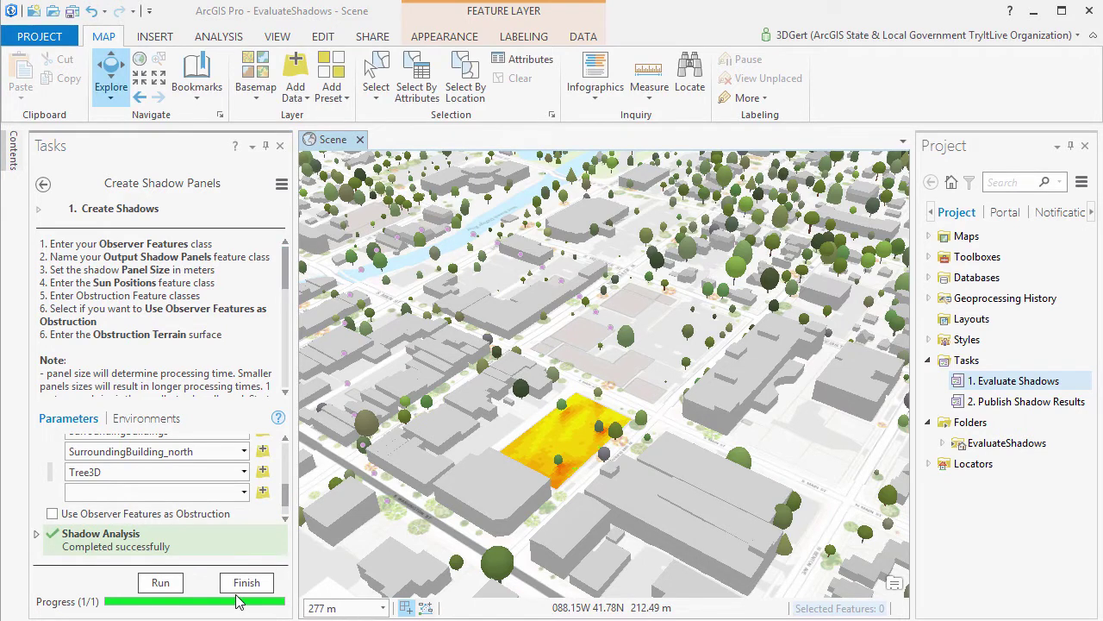
Show the proposed development buildings again and open the next obstruction feature class dropdown
{"action": "left_click", "coordinate": [14, 155]}
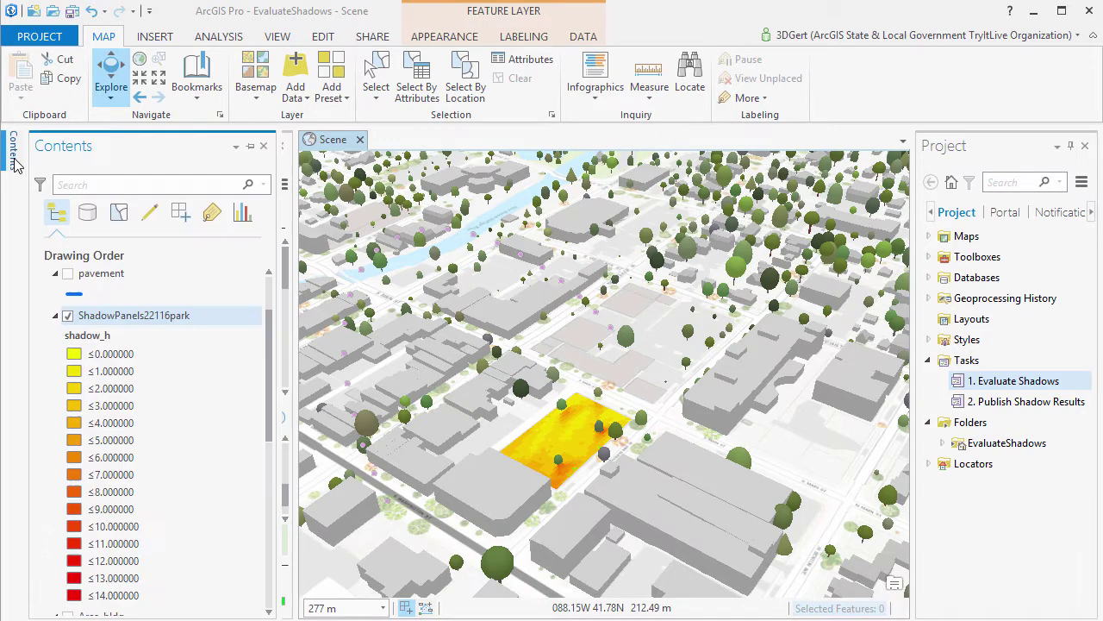
{"action": "left_click", "coordinate": [56, 317]}
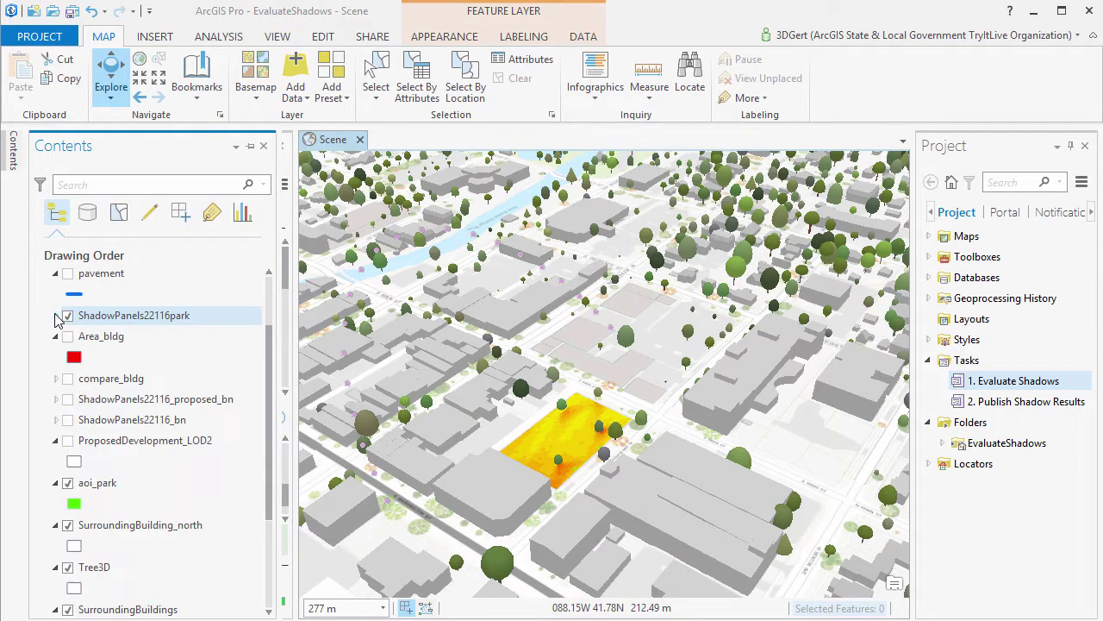
{"action": "left_click", "coordinate": [68, 442]}
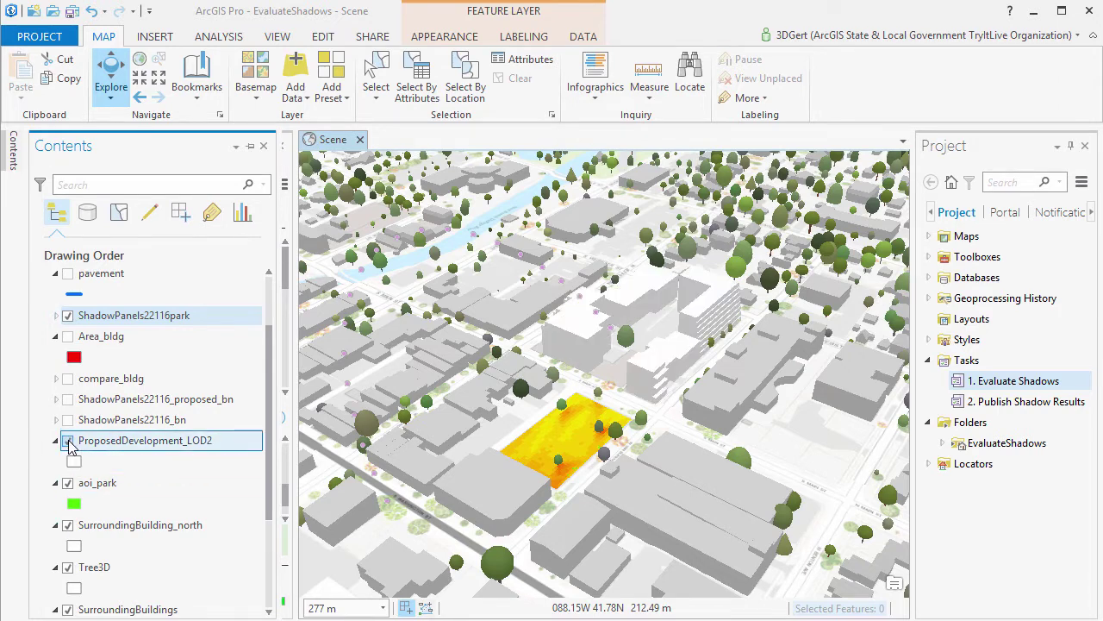
{"action": "left_click", "coordinate": [13, 155]}
{"action": "left_click", "coordinate": [245, 493]}
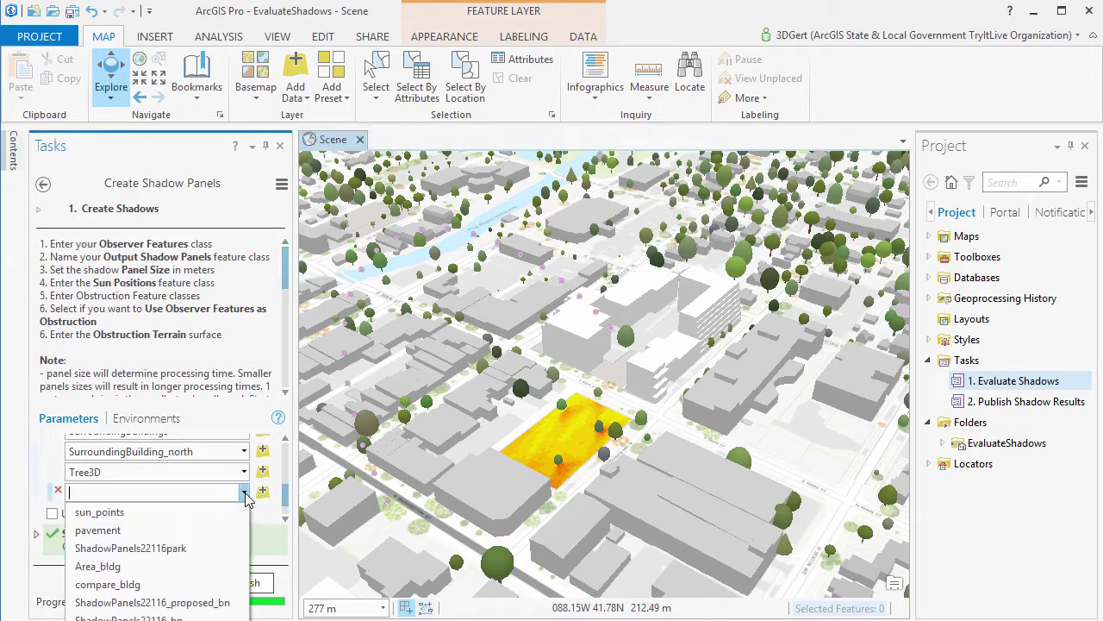
Add ProposedDevelopment_LOD2 as an obstruction, name the output ShadowPanels22116park_proposed, and run
{"action": "left_click", "coordinate": [155, 616]}
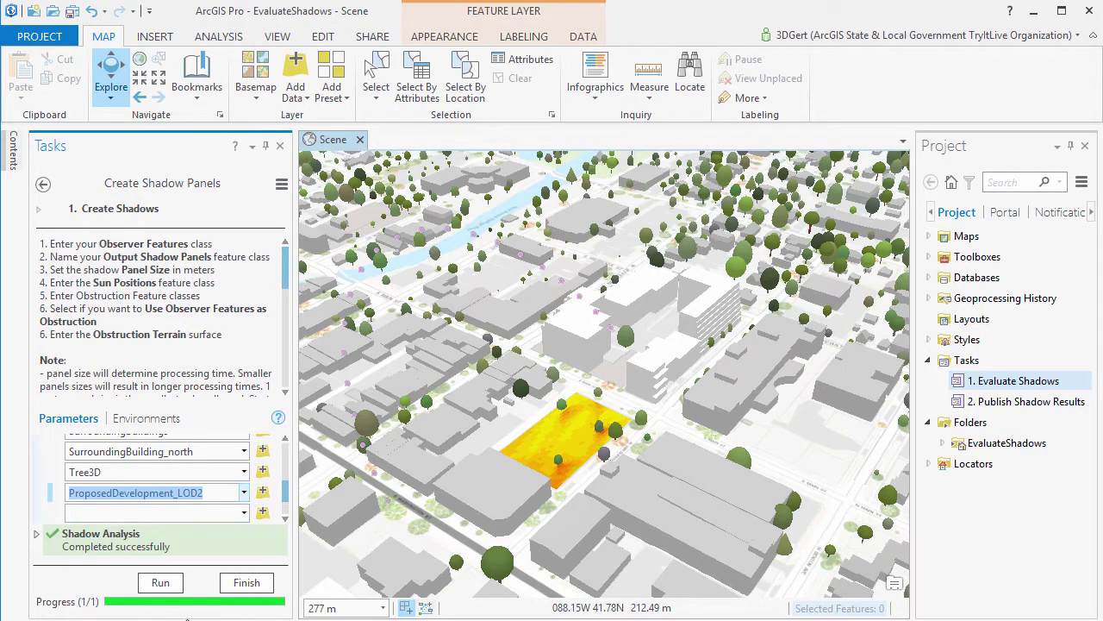
{"action": "left_click_drag", "start_coordinate": [287, 497], "coordinate": [287, 464]}
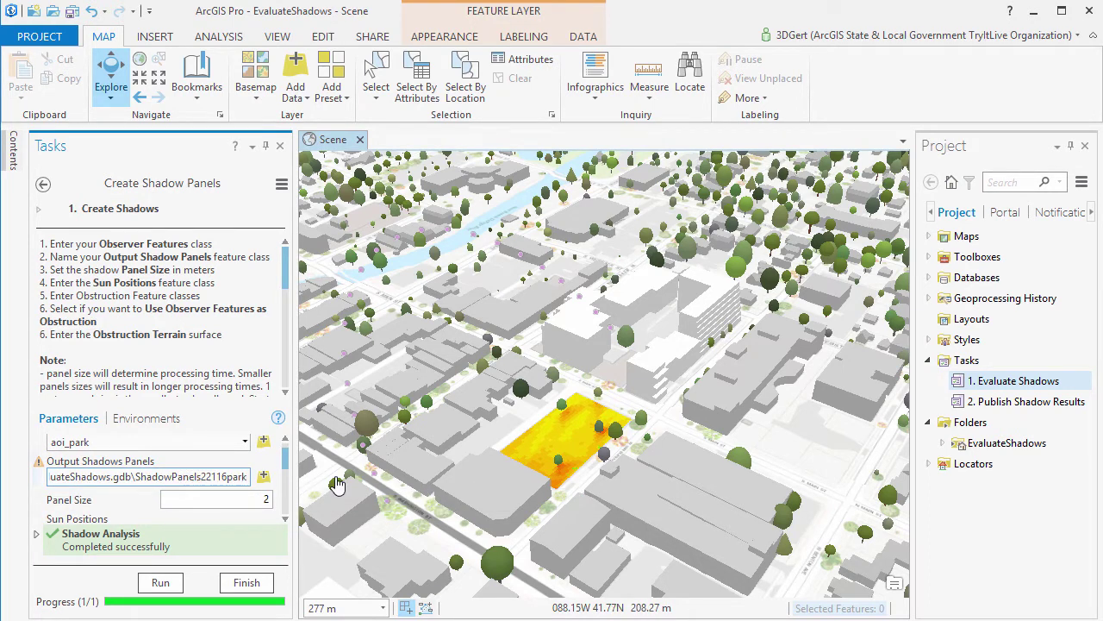
{"action": "type", "text": "_proposed"}
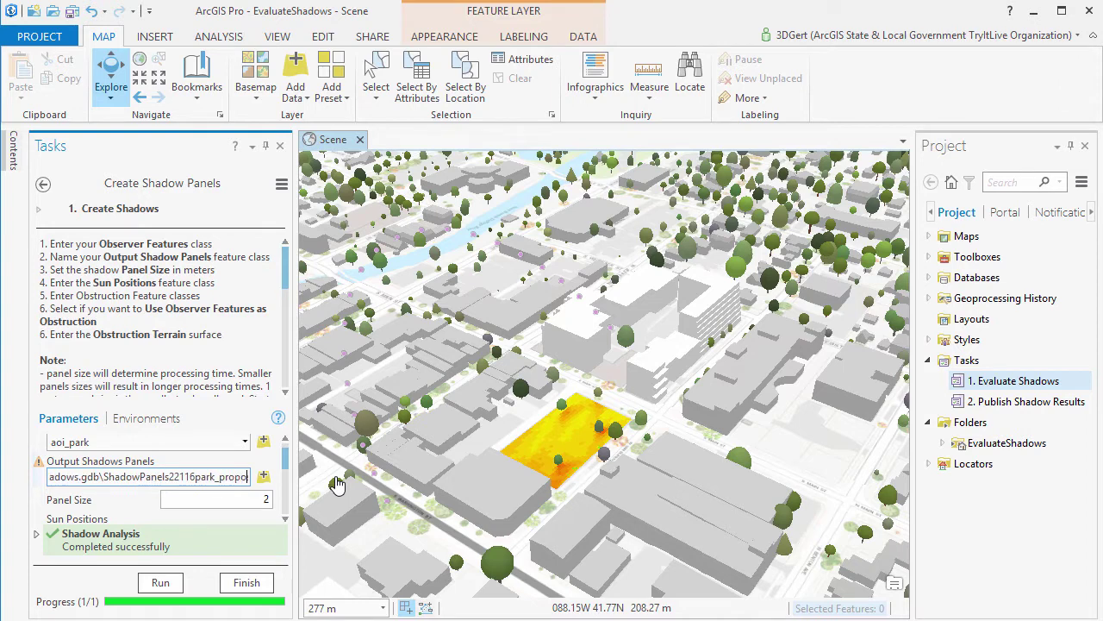
{"action": "left_click", "coordinate": [163, 582]}
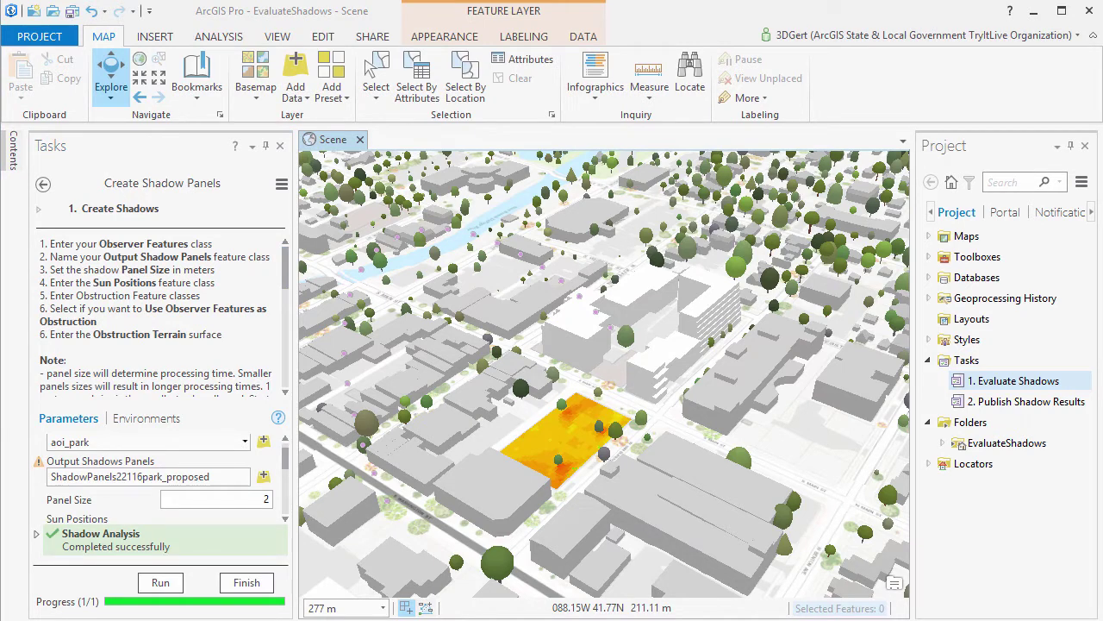
Toggle ShadowPanels22116park_proposed off, on, and off again to compare it with the original panels
{"action": "left_click", "coordinate": [13, 150]}
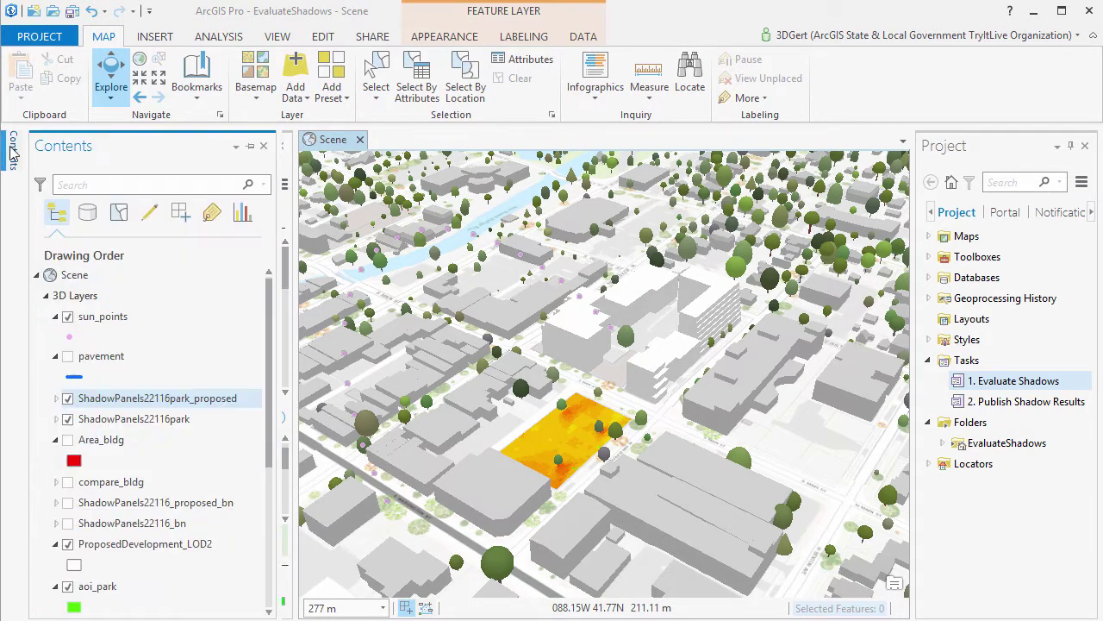
{"action": "left_click", "coordinate": [55, 399]}
{"action": "scroll", "coordinate": [53, 401], "scroll_direction": "down", "scroll_amount": 5}
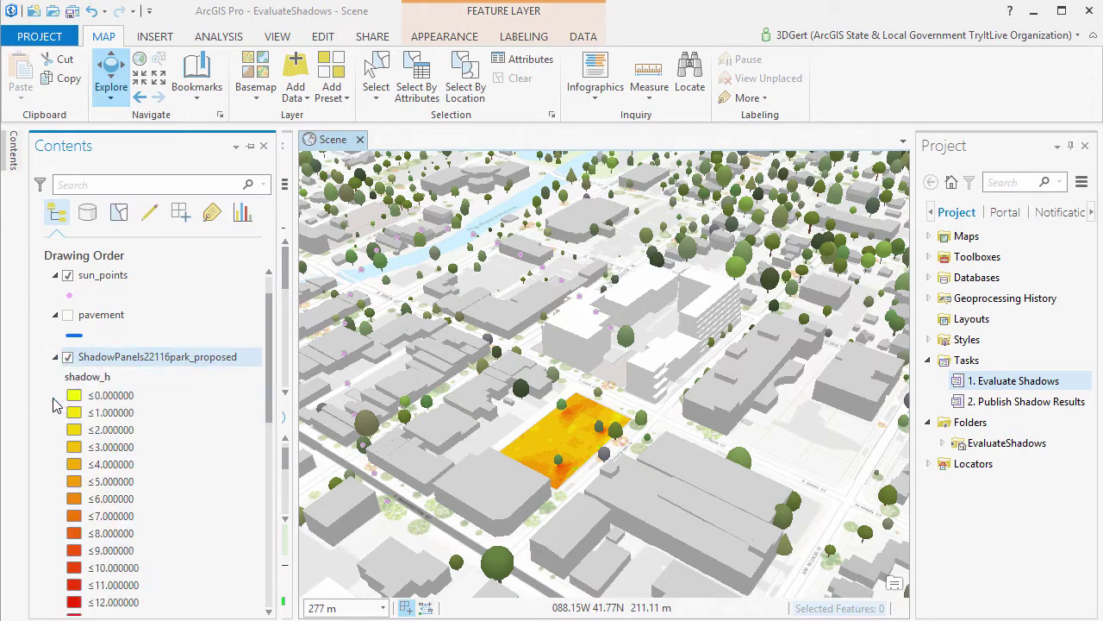
{"action": "scroll", "coordinate": [54, 402], "scroll_direction": "up", "scroll_amount": 3}
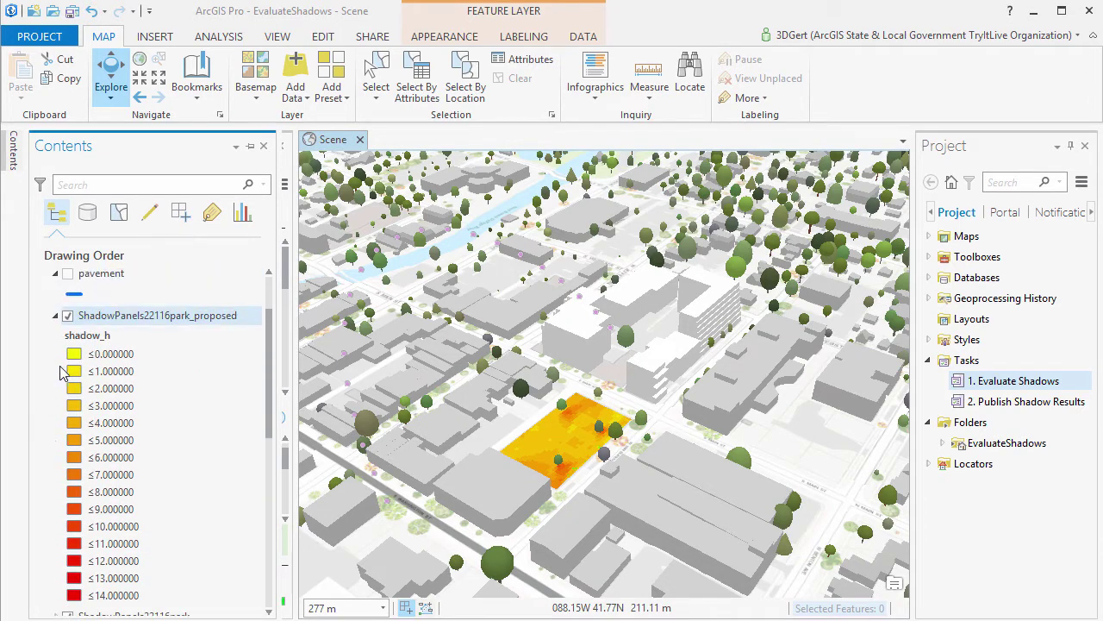
{"action": "left_click", "coordinate": [68, 317]}
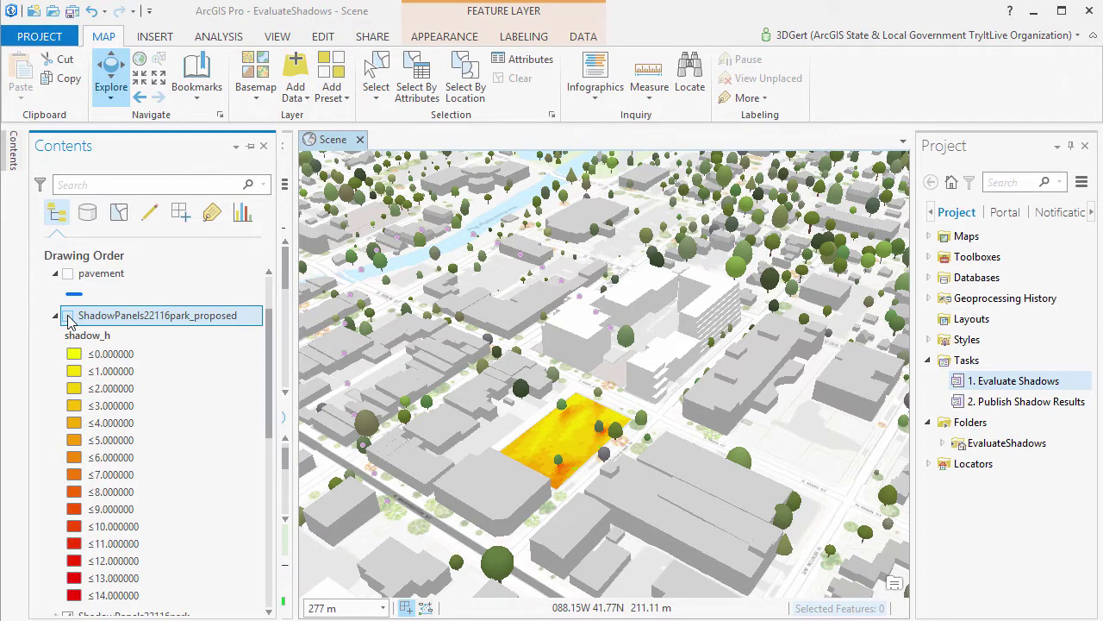
{"action": "left_click", "coordinate": [68, 317]}
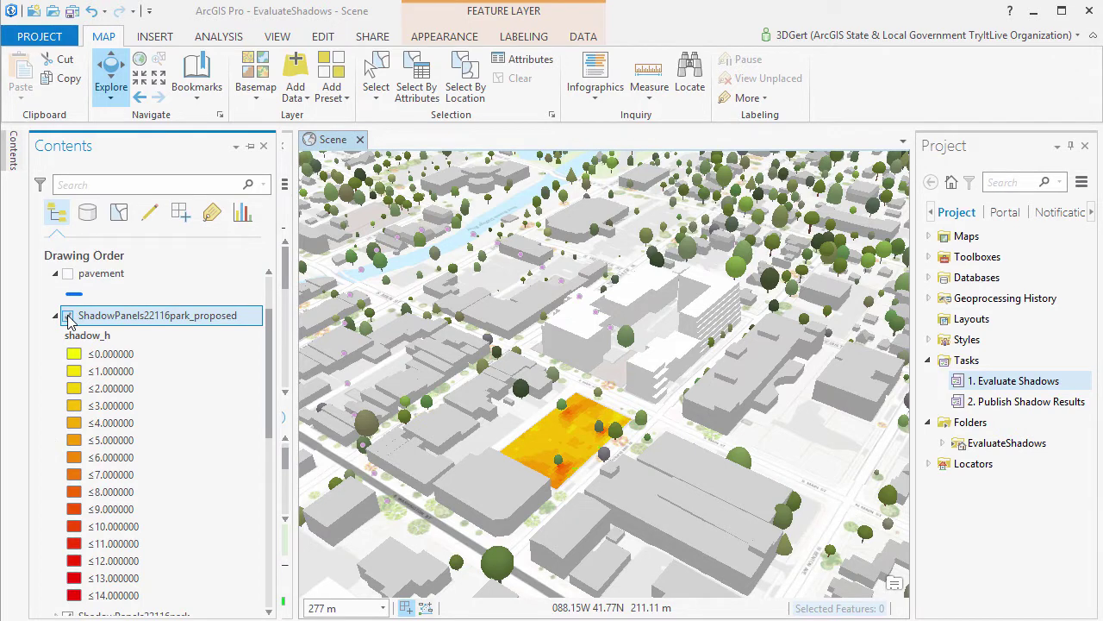
{"action": "left_click", "coordinate": [68, 317]}
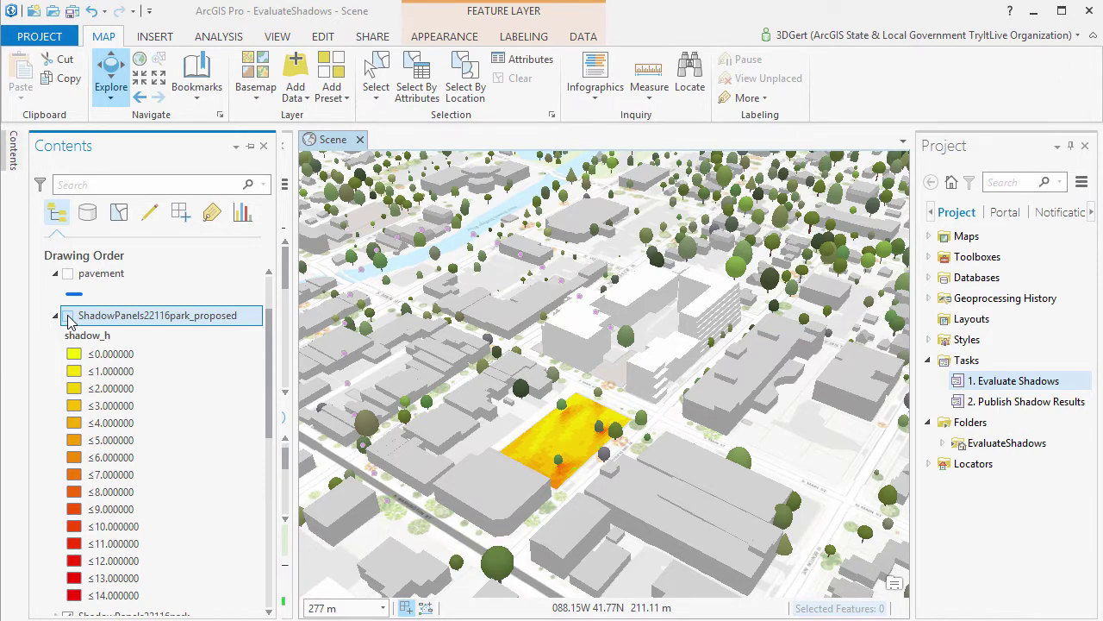
{"action": "left_click", "coordinate": [16, 150]}
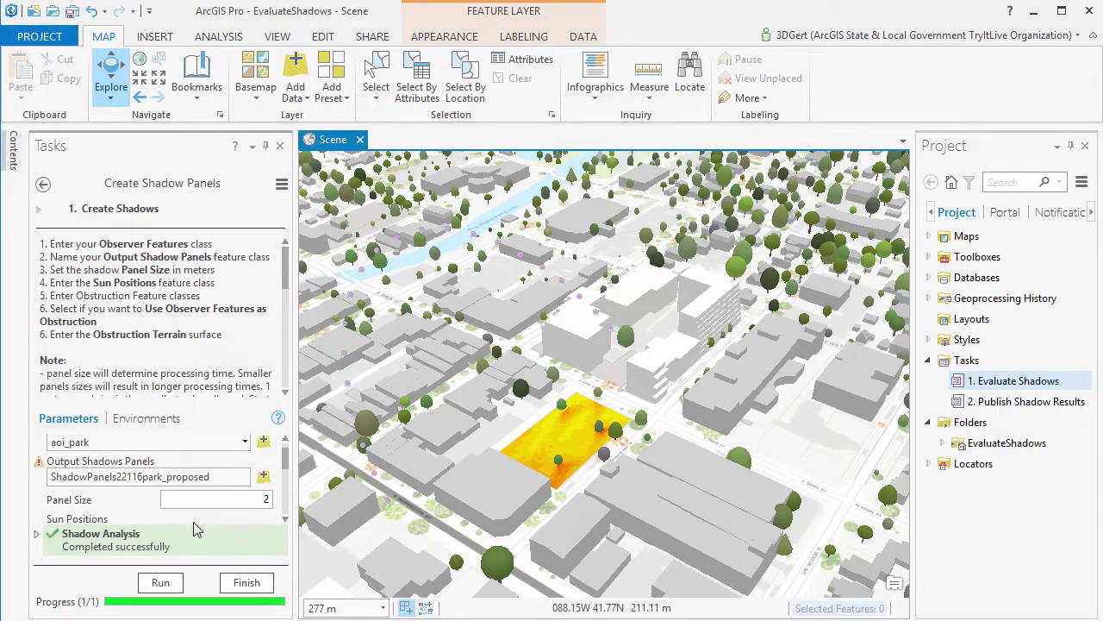
Run Compare Shadows with ShadowPanels22116park as base and ShadowPanels22116park_proposed as test
{"action": "left_click", "coordinate": [245, 583]}
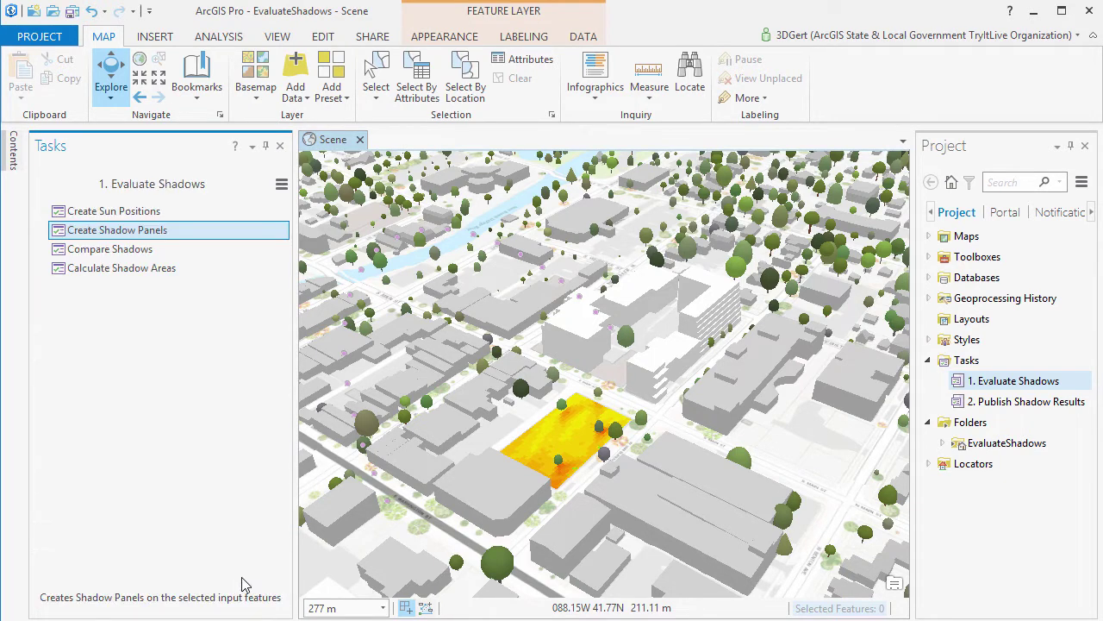
{"action": "double_click", "coordinate": [277, 249]}
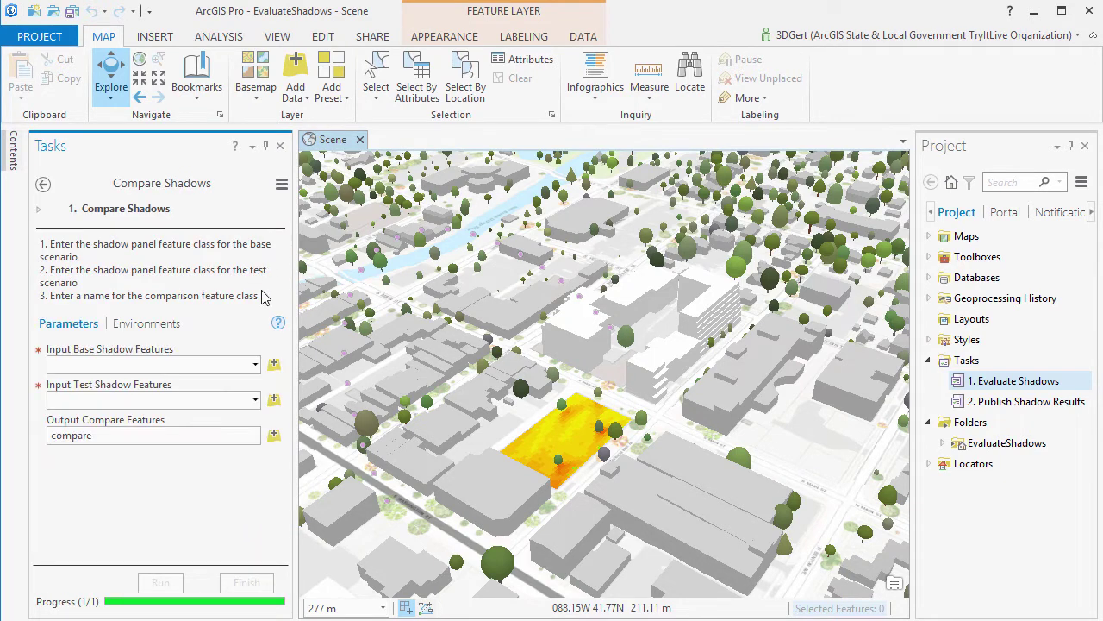
{"action": "left_click", "coordinate": [256, 365]}
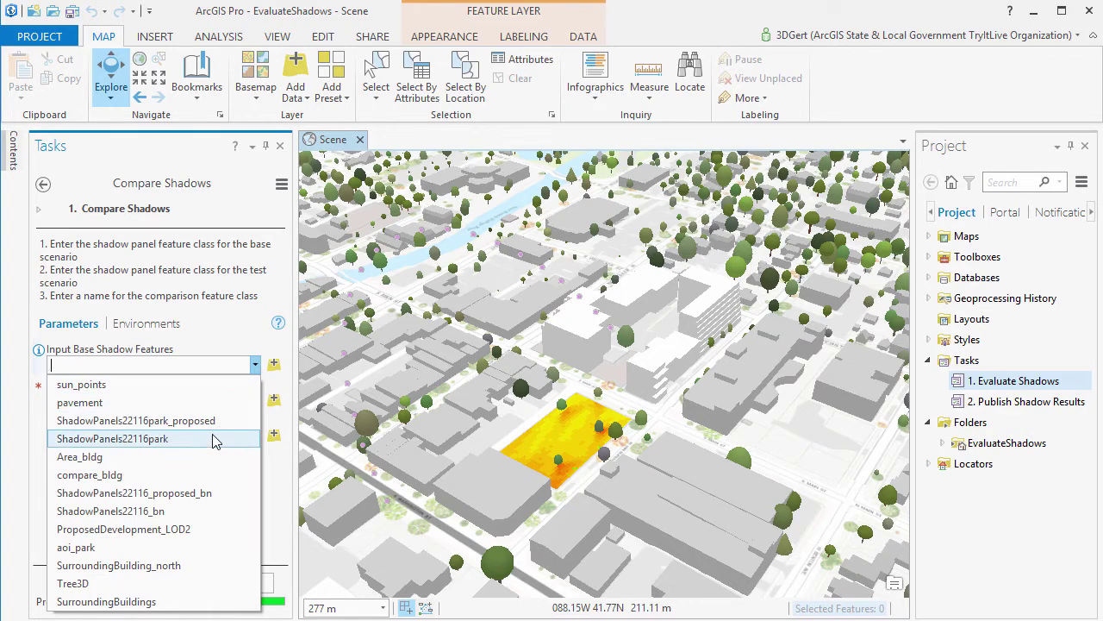
{"action": "left_click", "coordinate": [112, 439]}
{"action": "left_click", "coordinate": [256, 400]}
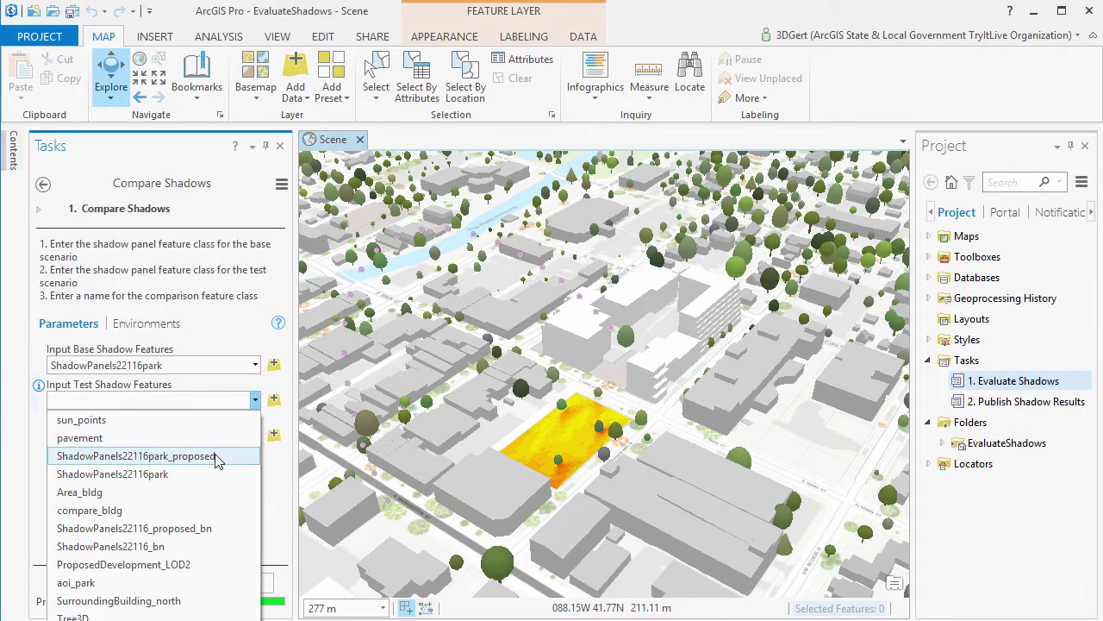
{"action": "left_click", "coordinate": [138, 456]}
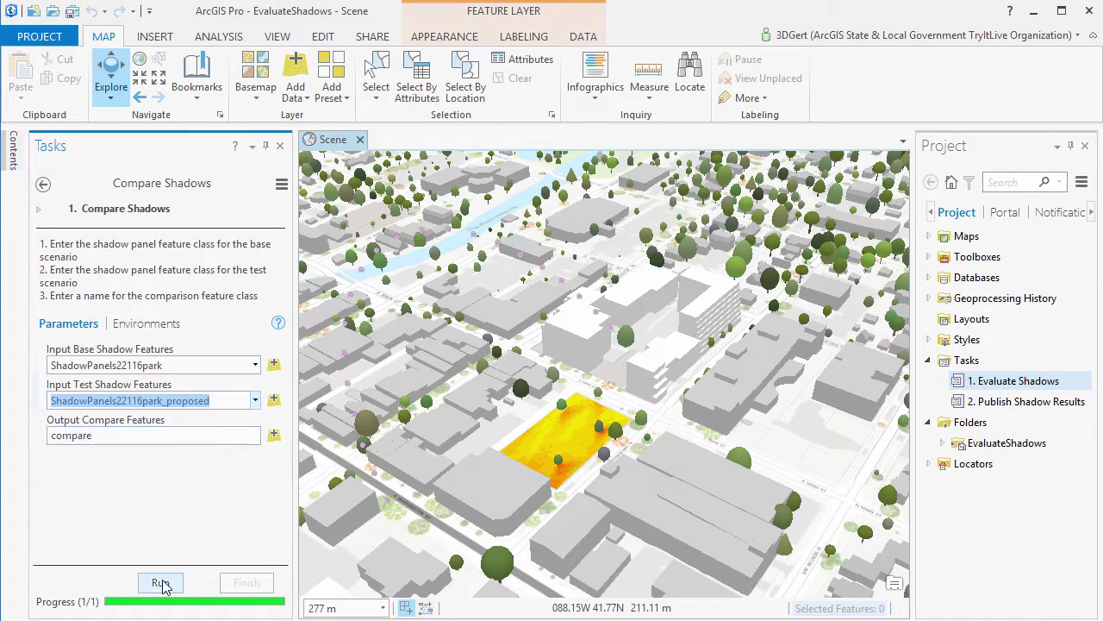
{"action": "left_click", "coordinate": [164, 584]}
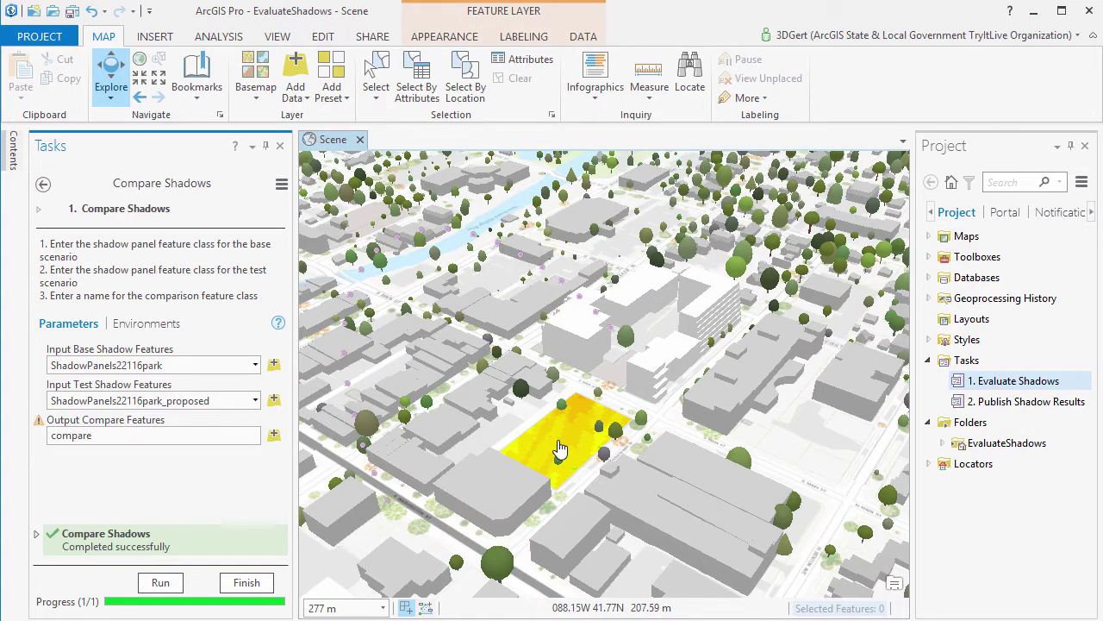
Inspect two shadow panels' comparison values in pop-ups, then finish Compare Shadows
{"action": "scroll", "coordinate": [558, 448], "scroll_direction": "up", "scroll_amount": 4}
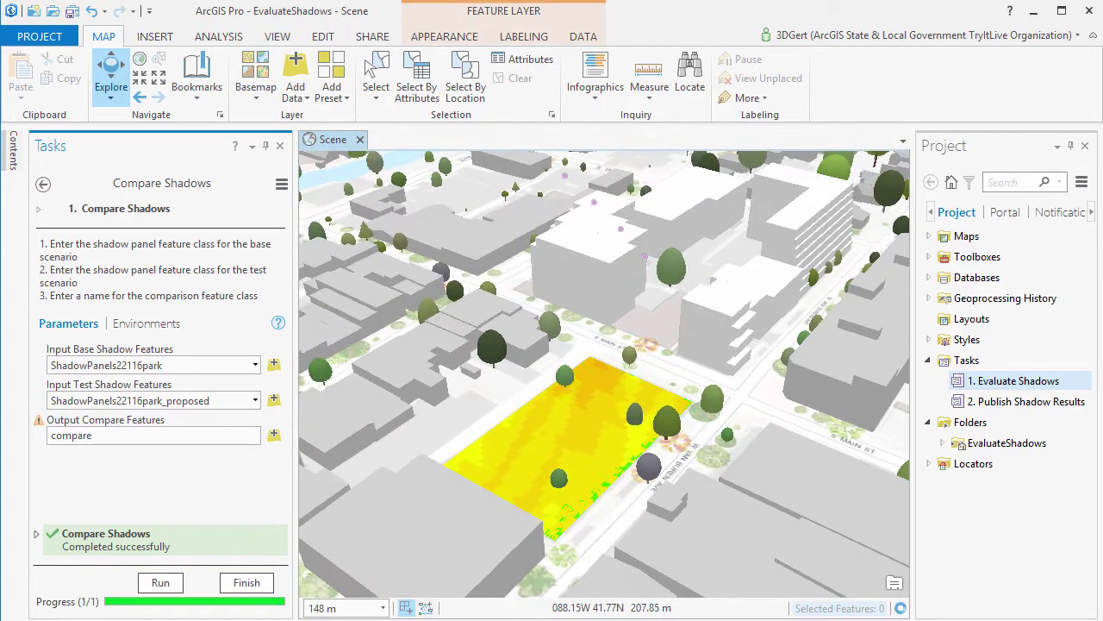
{"action": "left_click", "coordinate": [592, 385]}
{"action": "scroll", "coordinate": [570, 493], "scroll_direction": "down", "scroll_amount": 5}
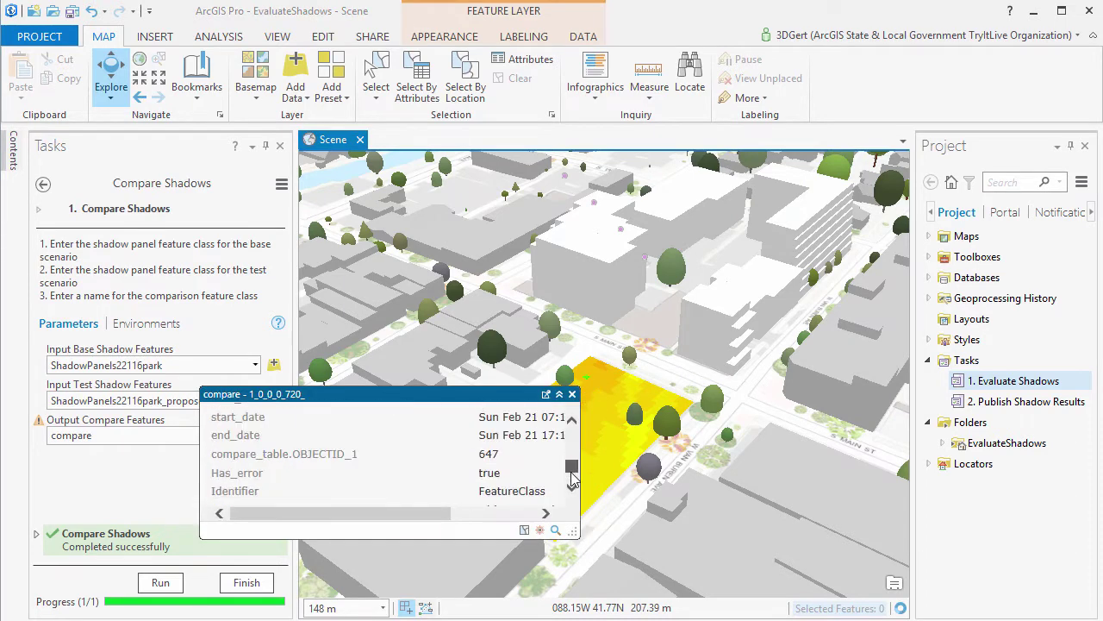
{"action": "left_click", "coordinate": [636, 438]}
{"action": "scroll", "coordinate": [569, 441], "scroll_direction": "down", "scroll_amount": 5}
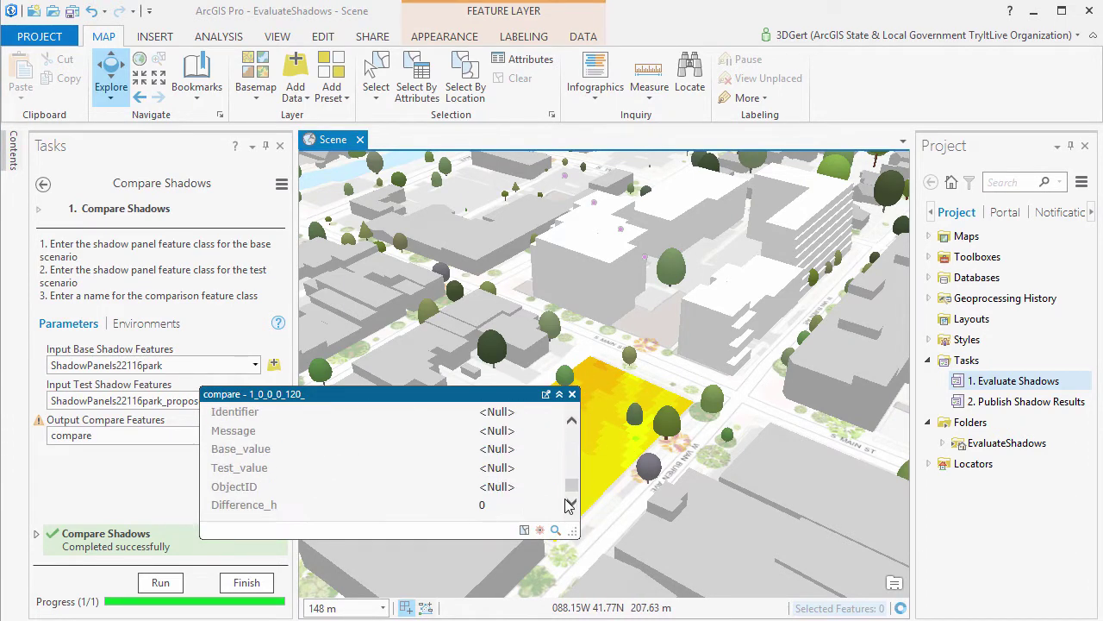
{"action": "left_click", "coordinate": [573, 395]}
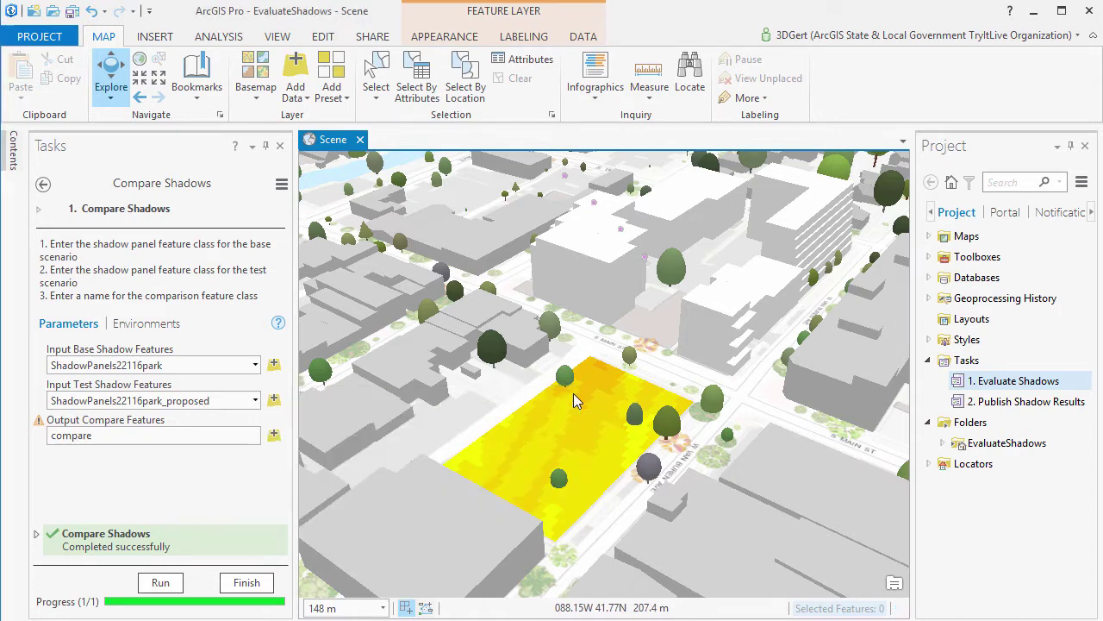
{"action": "left_click", "coordinate": [246, 582]}
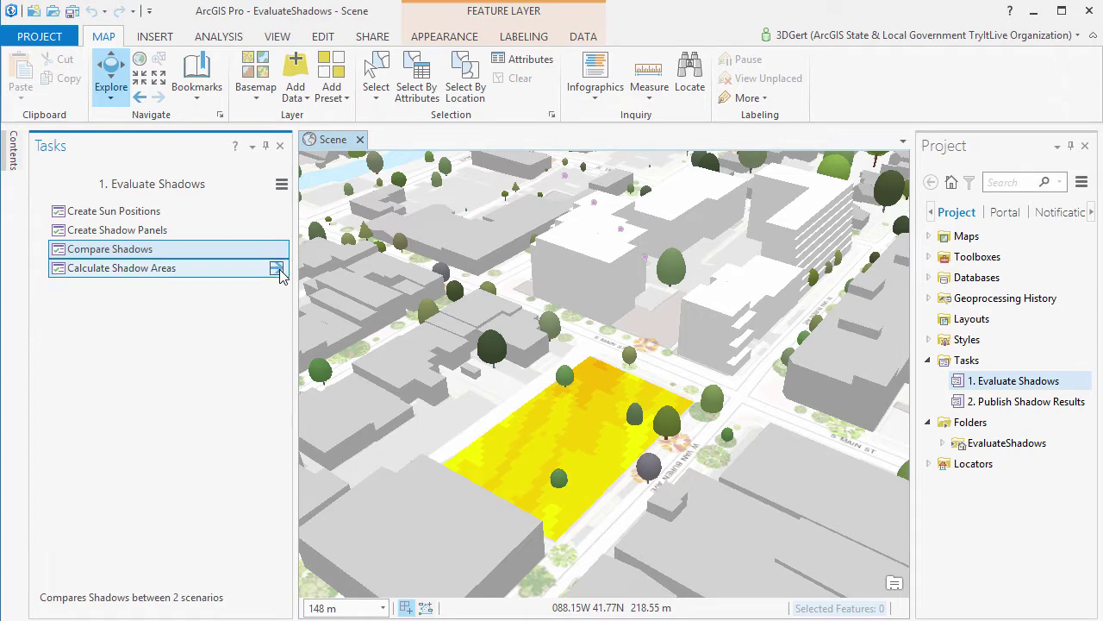
Calculate shadow areas where Shadow Difference is Greater than or Equal to 2 hours, output Area2h
{"action": "double_click", "coordinate": [278, 269]}
{"action": "left_click", "coordinate": [255, 363]}
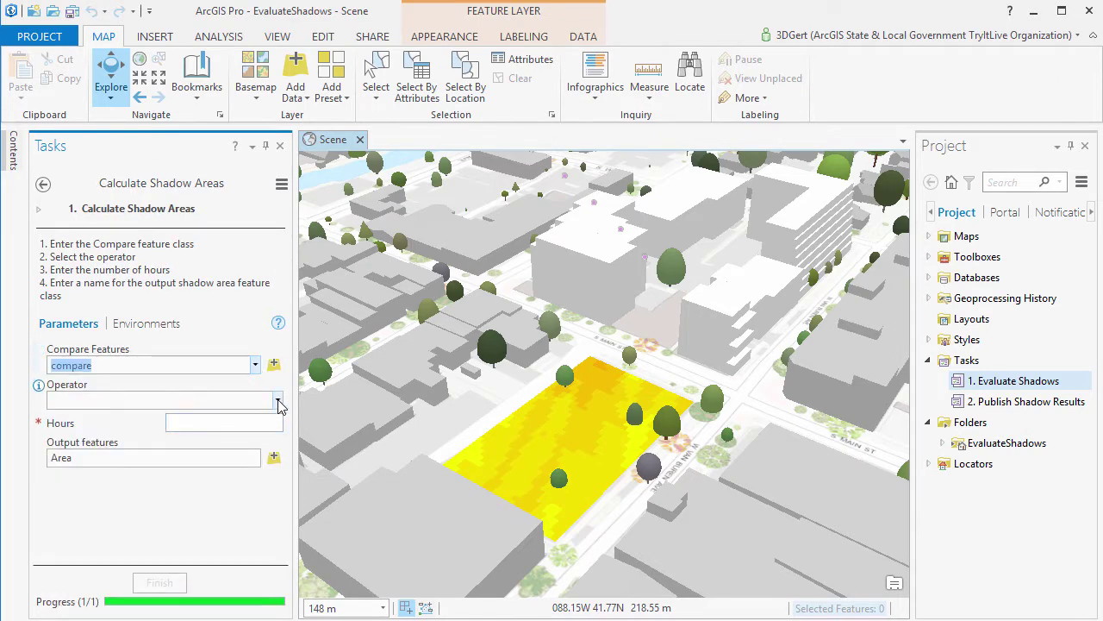
{"action": "left_click", "coordinate": [277, 399]}
{"action": "left_click", "coordinate": [255, 456]}
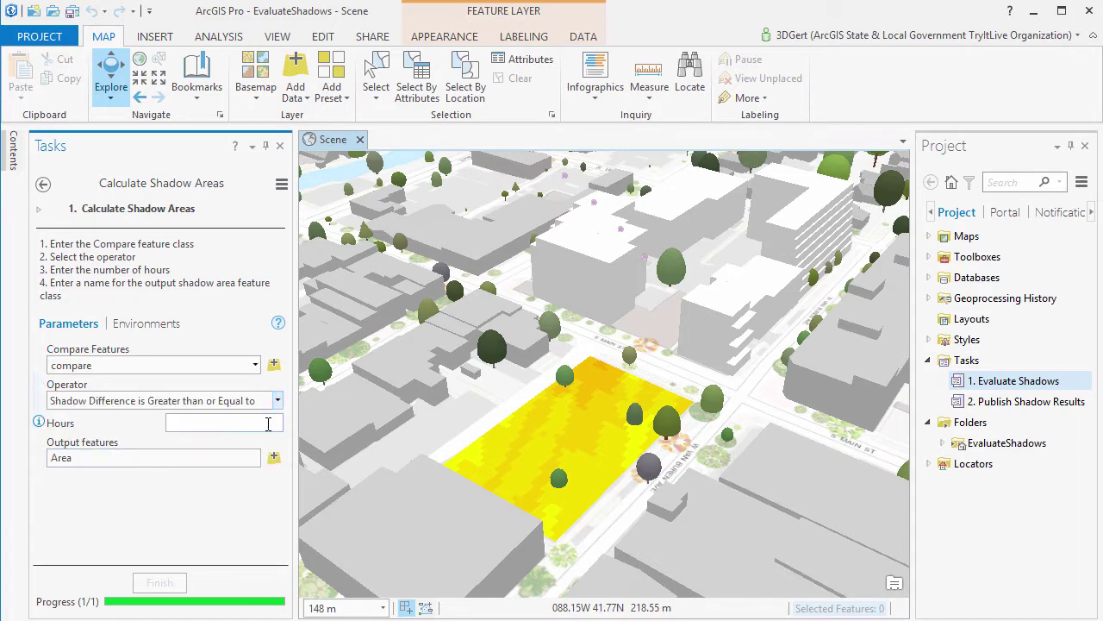
{"action": "left_click", "coordinate": [267, 422]}
{"action": "type", "text": "2"}
{"action": "left_click", "coordinate": [154, 458]}
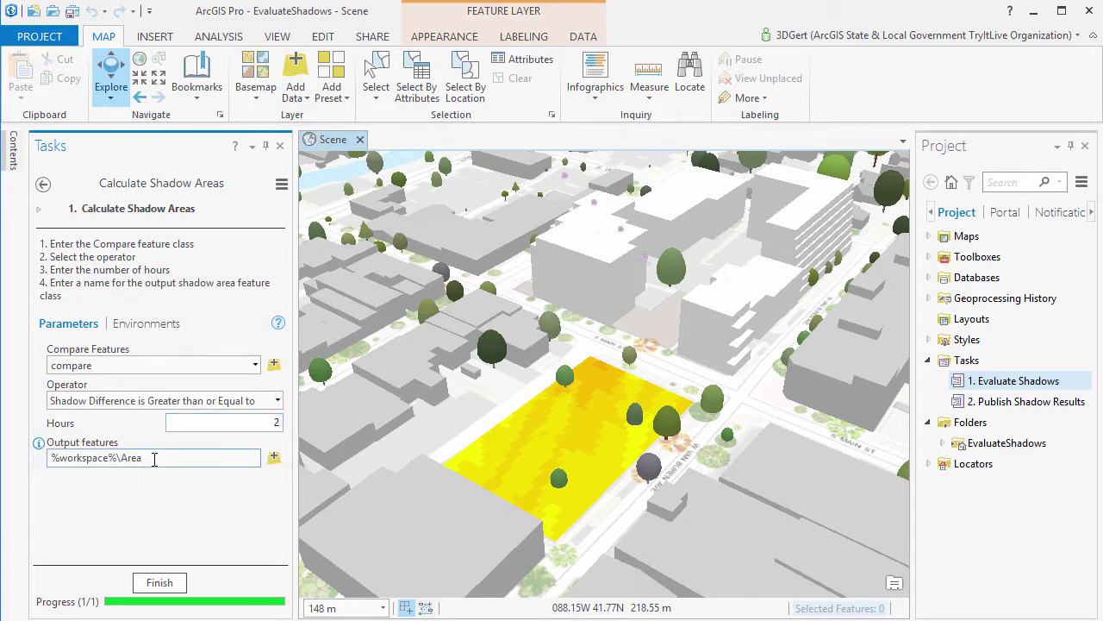
{"action": "type", "text": "2h"}
{"action": "left_click", "coordinate": [162, 582]}
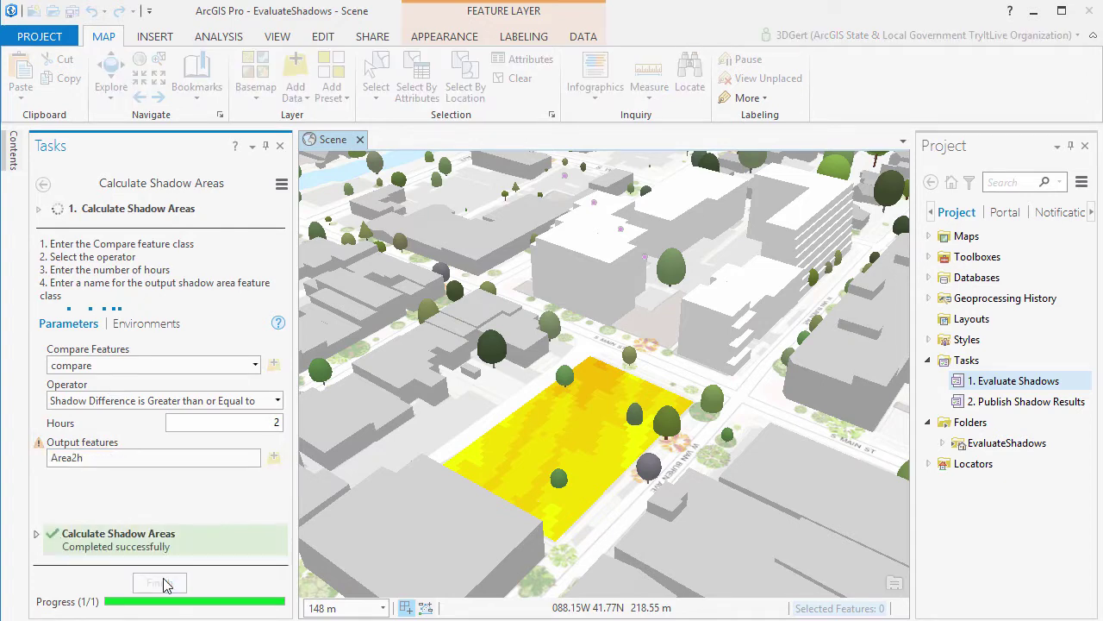
Hide the compare and shadow-panel layers, then orbit the view toward the central building
{"action": "left_click", "coordinate": [14, 151]}
{"action": "left_click", "coordinate": [52, 447]}
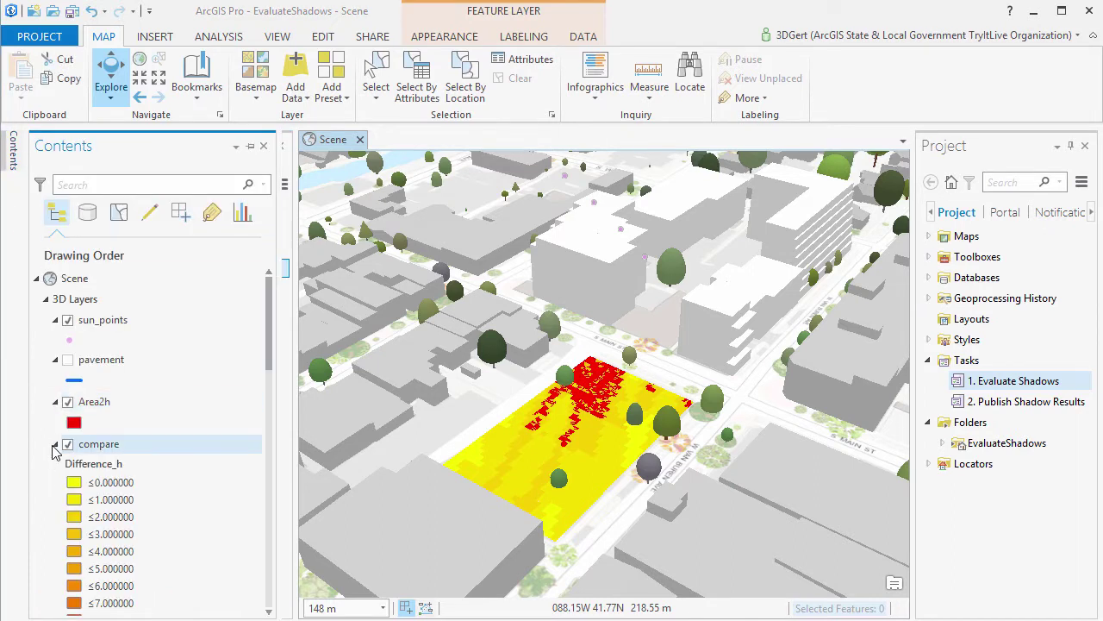
{"action": "left_click", "coordinate": [55, 444]}
{"action": "left_click", "coordinate": [68, 444]}
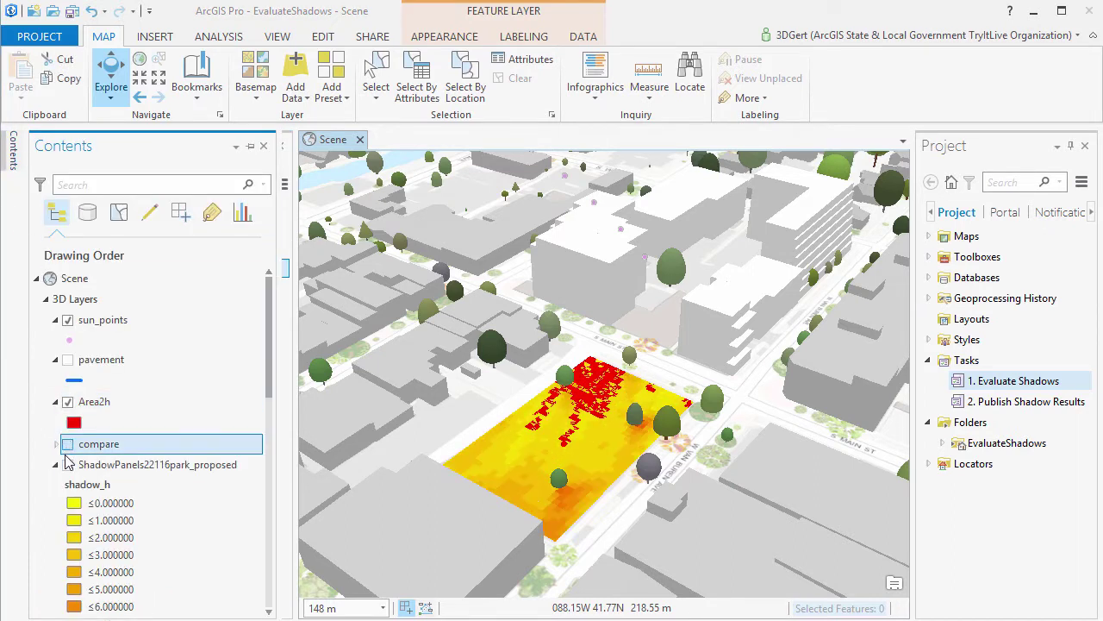
{"action": "left_click", "coordinate": [56, 465]}
{"action": "left_click", "coordinate": [68, 485]}
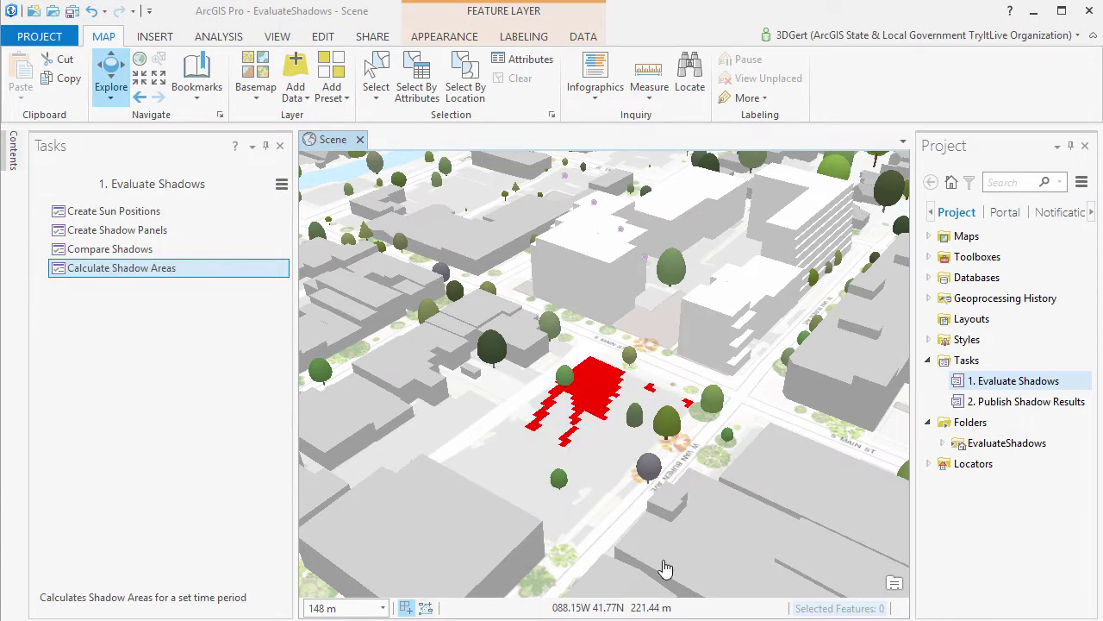
{"action": "middle_click_drag", "start_coordinate": [624, 471], "coordinate": [697, 568]}
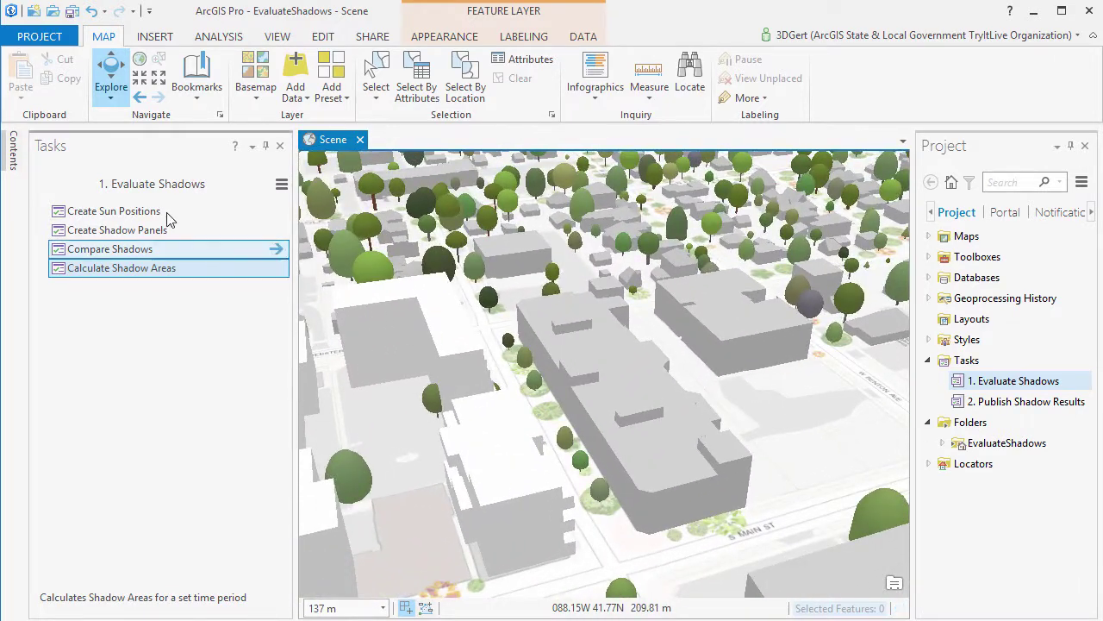
Show ShadowPanels22116_bn, hide SurroundingBuilding_north, then swap to ShadowPanels22116_proposed_bn facade shadows
{"action": "left_click", "coordinate": [12, 150]}
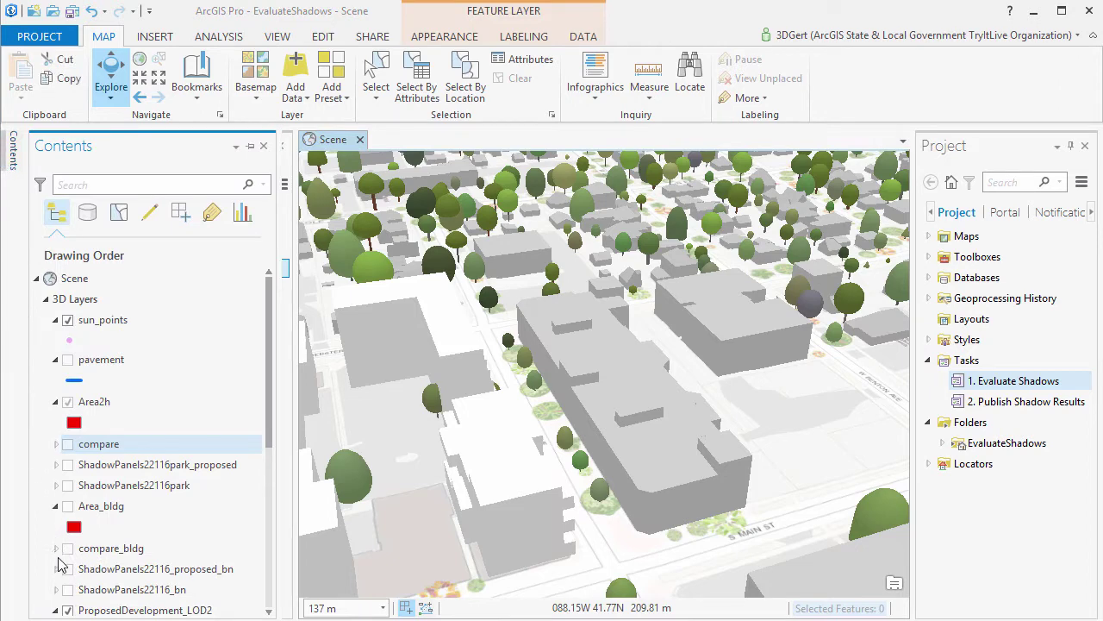
{"action": "left_click", "coordinate": [67, 590]}
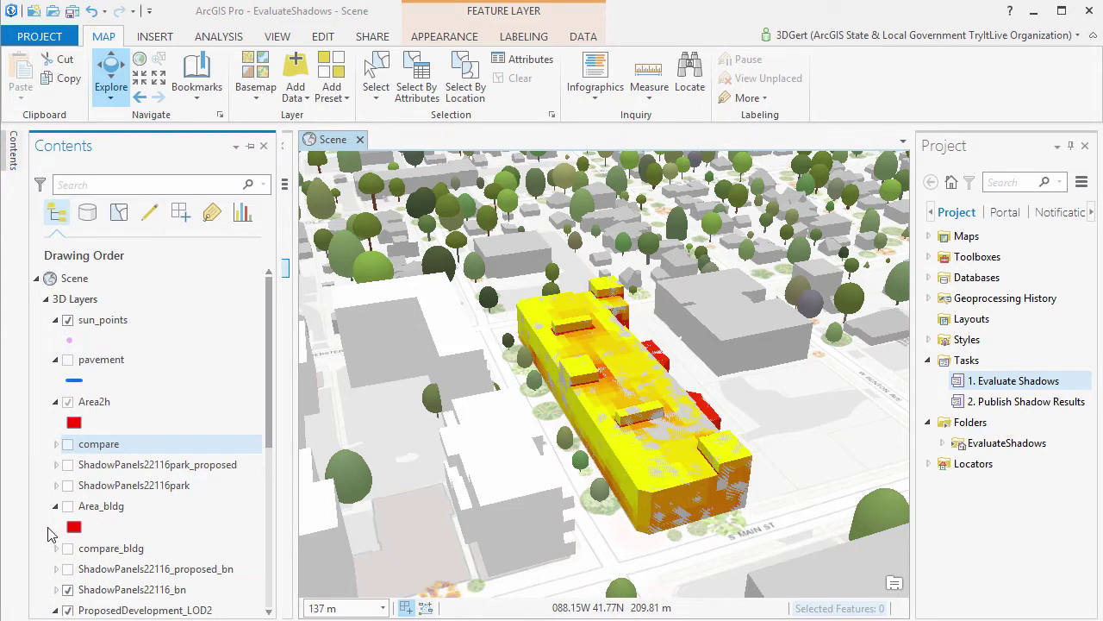
{"action": "scroll", "coordinate": [49, 534], "scroll_direction": "down", "scroll_amount": 5}
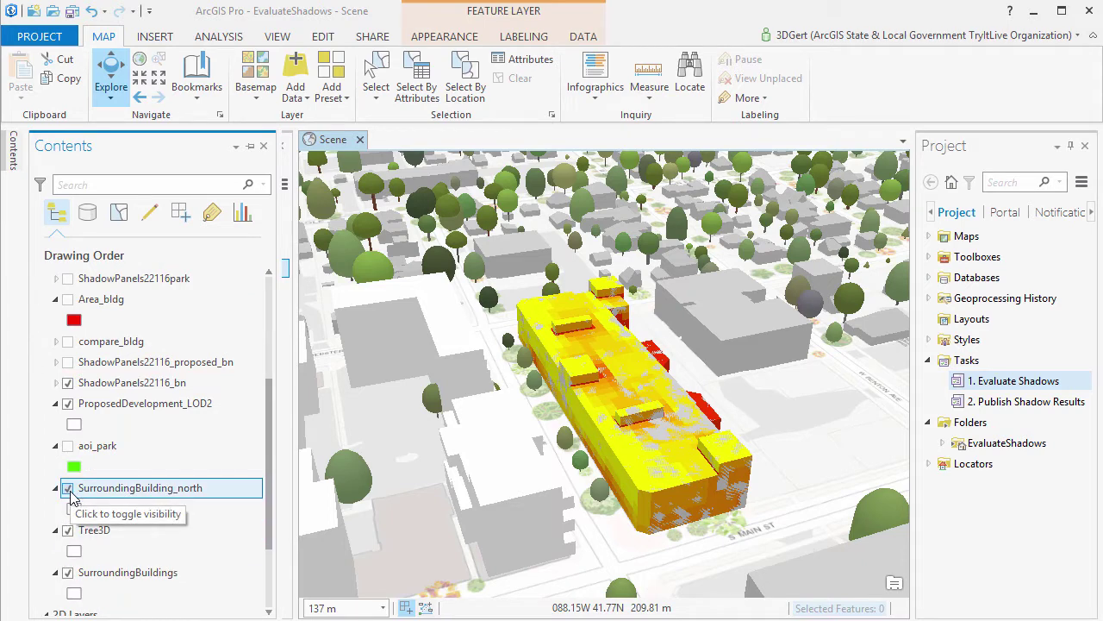
{"action": "left_click", "coordinate": [68, 489]}
{"action": "scroll", "coordinate": [135, 429], "scroll_direction": "up", "scroll_amount": 2}
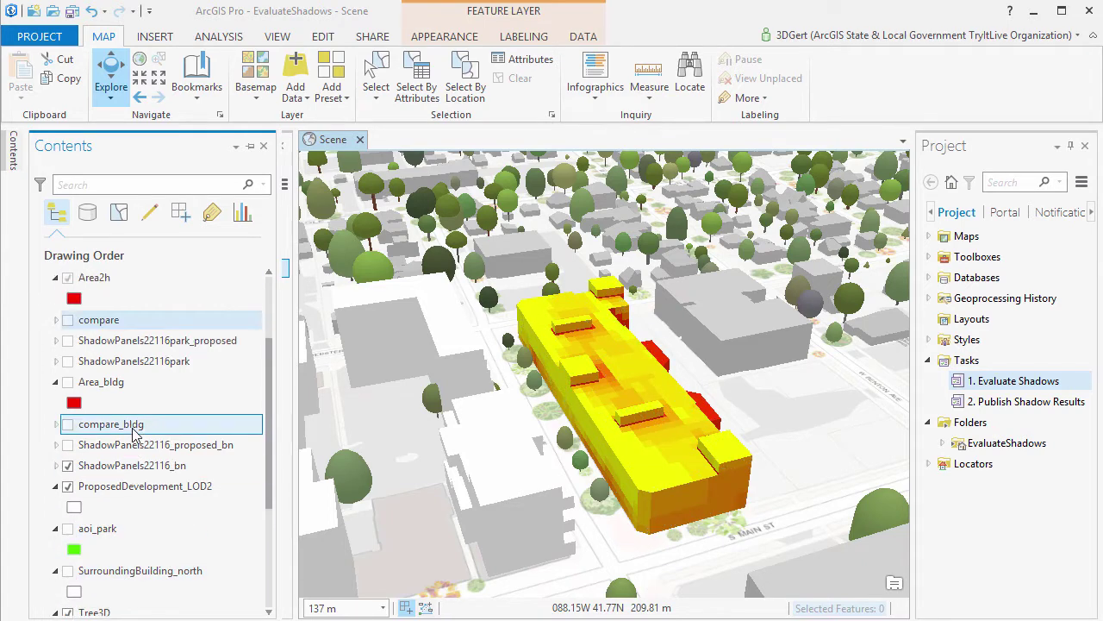
{"action": "scroll", "coordinate": [133, 434], "scroll_direction": "up", "scroll_amount": 1}
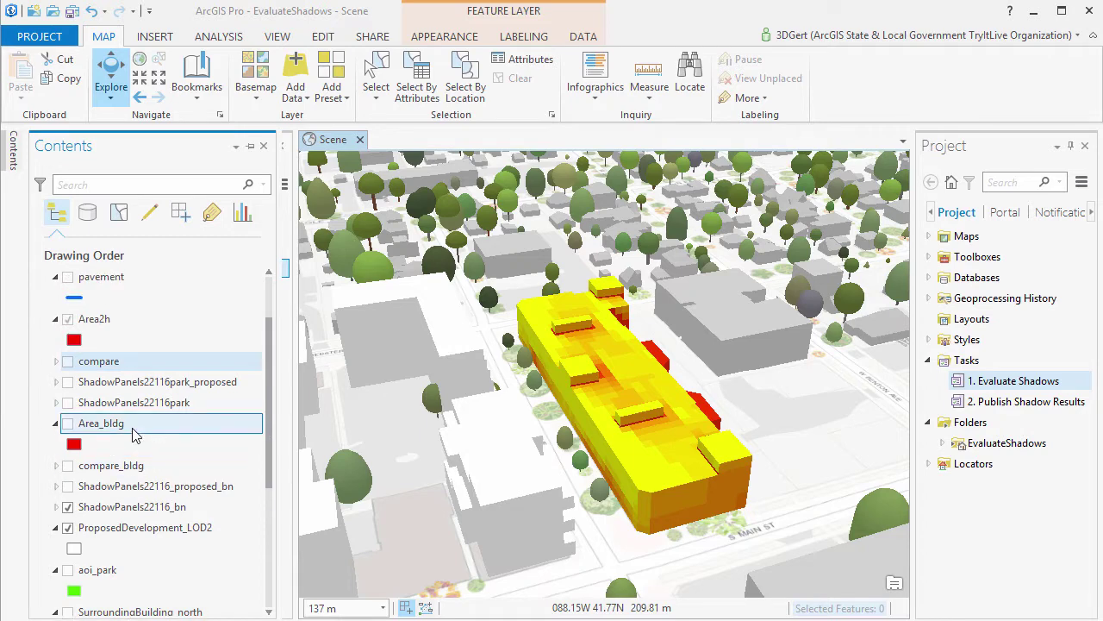
{"action": "left_click", "coordinate": [68, 486]}
{"action": "left_click", "coordinate": [68, 507]}
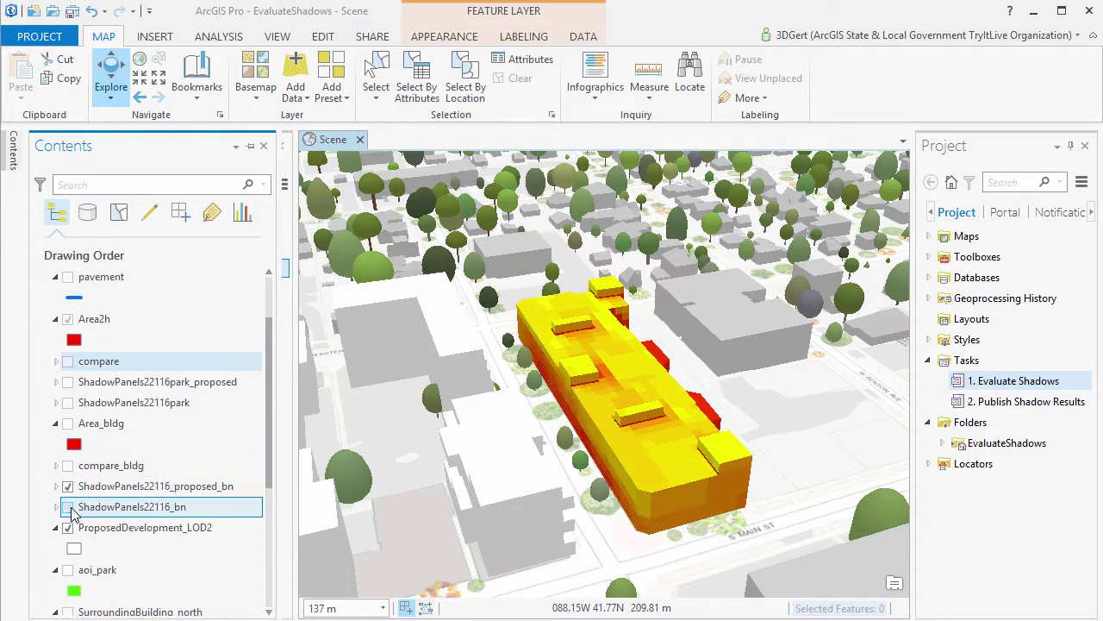
View compare_bldg, then show only the red Area_bldg shadow wall and orbit around it
{"action": "left_click", "coordinate": [71, 487]}
{"action": "left_click", "coordinate": [69, 465]}
{"action": "left_click", "coordinate": [68, 486]}
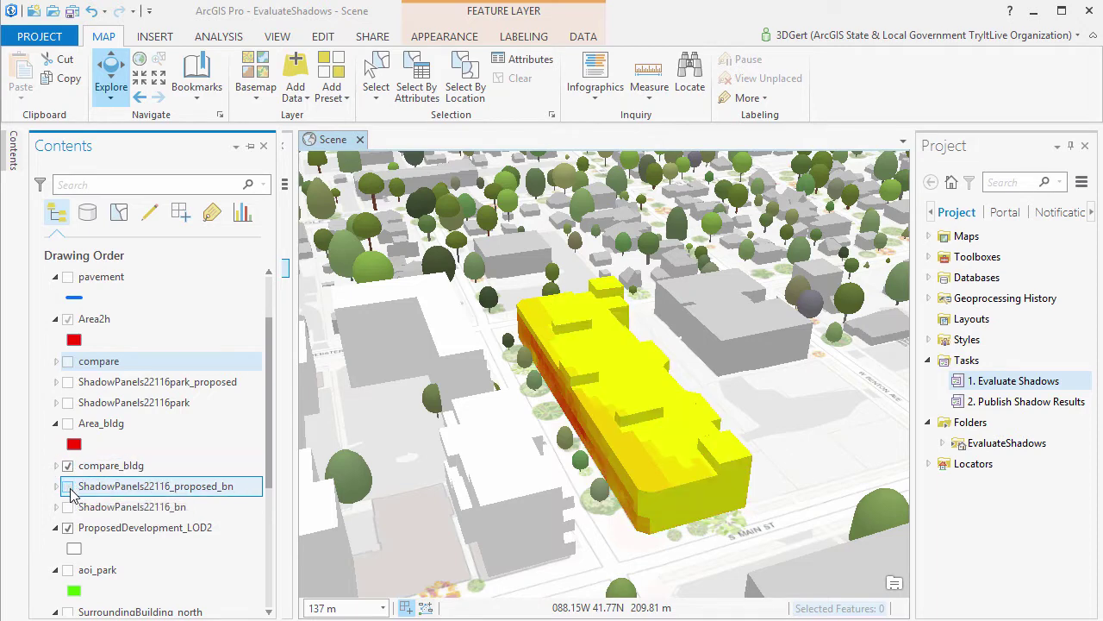
{"action": "left_click", "coordinate": [69, 465]}
{"action": "left_click", "coordinate": [67, 427]}
{"action": "left_click", "coordinate": [67, 423]}
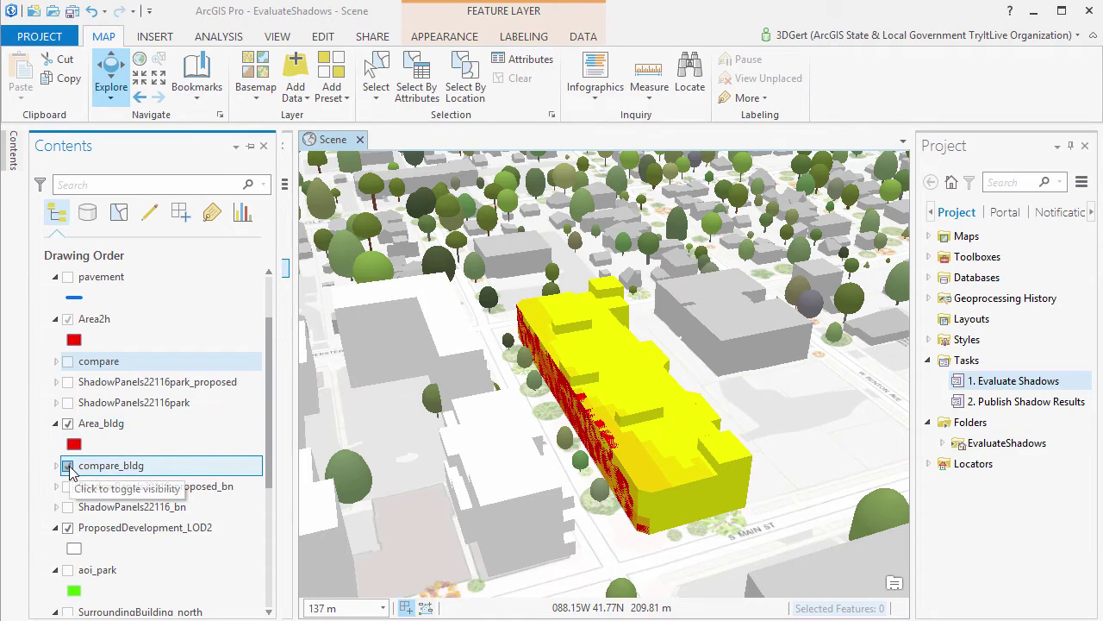
{"action": "left_click", "coordinate": [68, 465]}
{"action": "scroll", "coordinate": [595, 478], "scroll_direction": "up", "scroll_amount": 4}
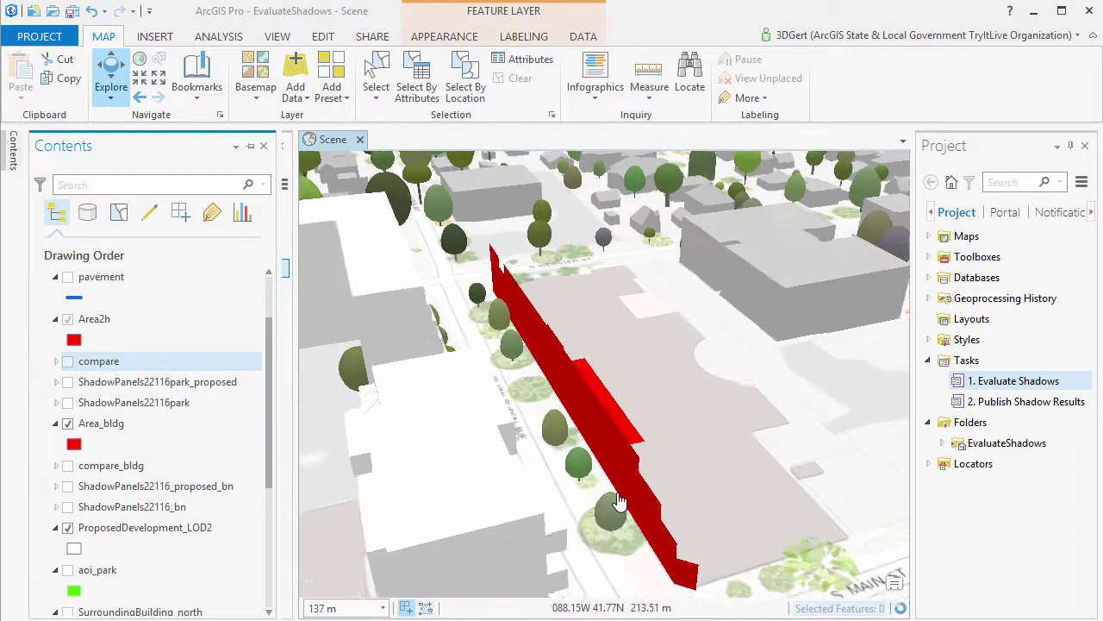
{"action": "middle_click_drag", "start_coordinate": [619, 473], "coordinate": [672, 481]}
{"action": "scroll", "coordinate": [686, 495], "scroll_direction": "down", "scroll_amount": 3}
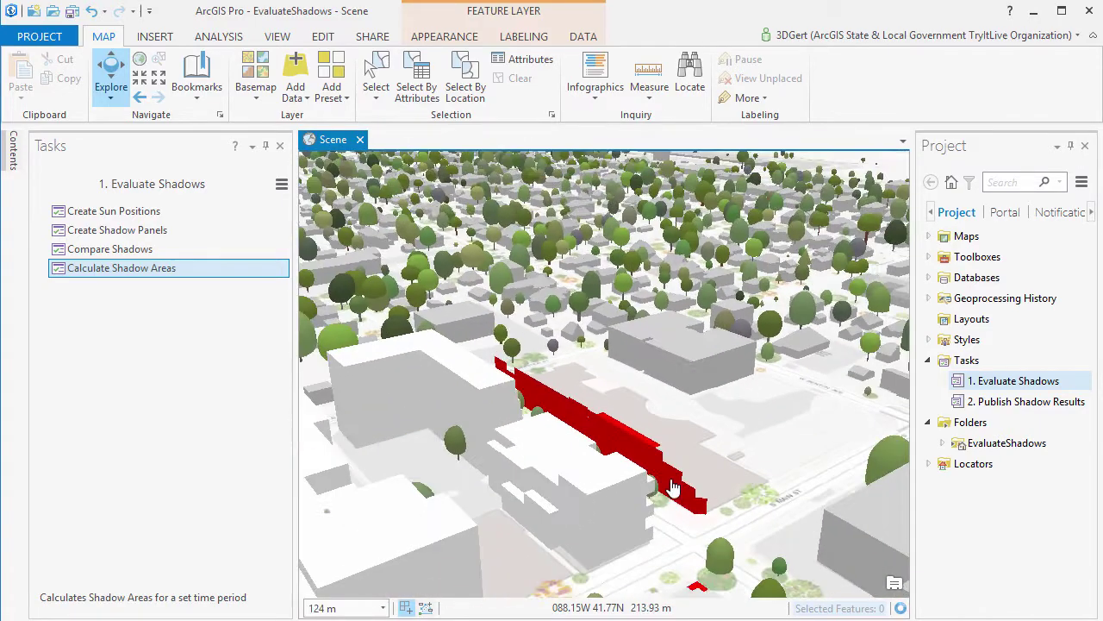
{"action": "scroll", "coordinate": [694, 510], "scroll_direction": "down", "scroll_amount": 5}
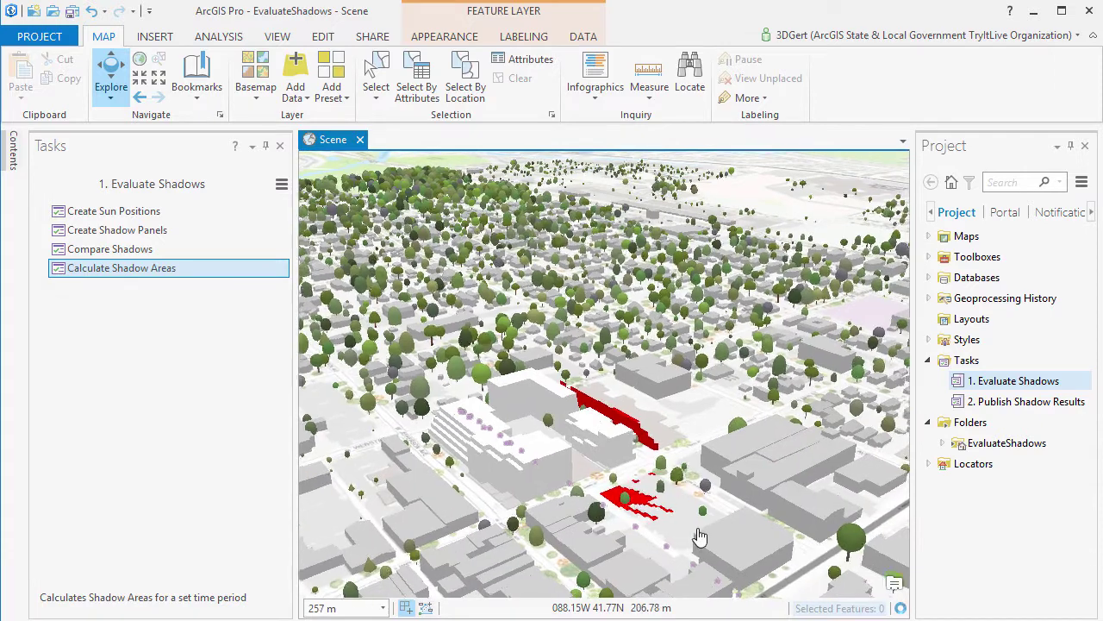
Turn off Area_bldg and Area2h and turn on the yellow ShadowPanels22116park layer
{"action": "scroll", "coordinate": [697, 537], "scroll_direction": "up", "scroll_amount": 5}
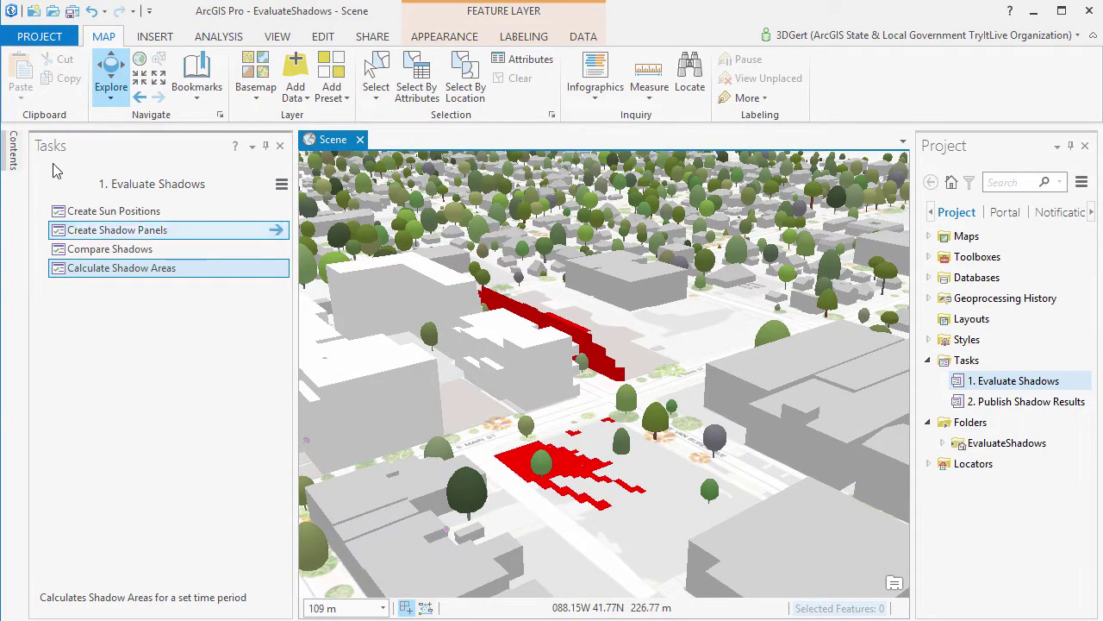
{"action": "left_click", "coordinate": [13, 153]}
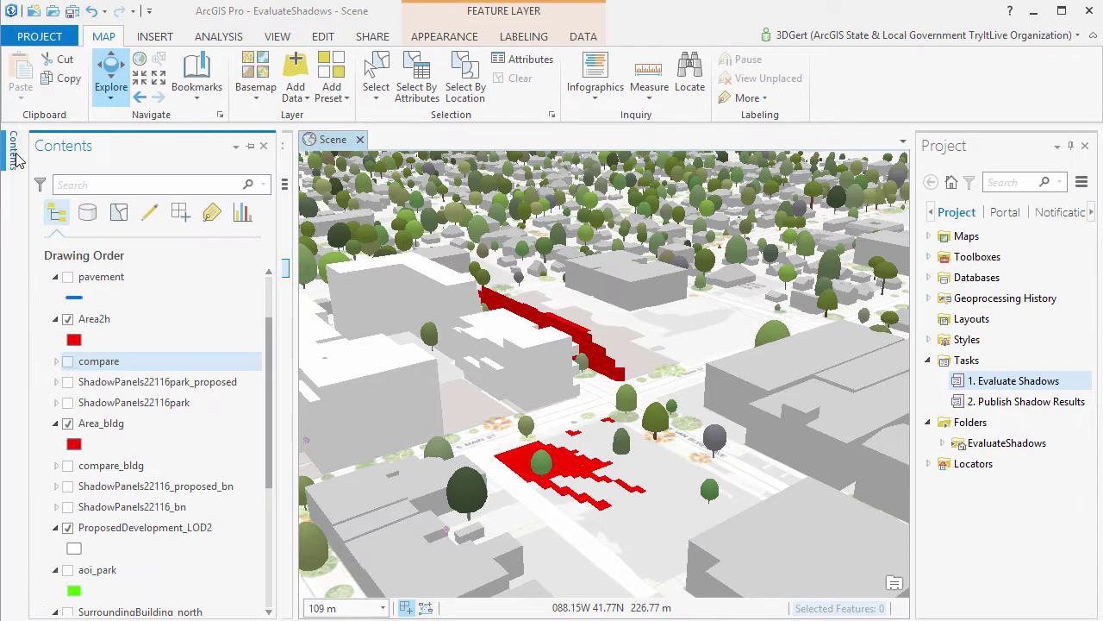
{"action": "left_click", "coordinate": [68, 423]}
{"action": "left_click", "coordinate": [68, 319]}
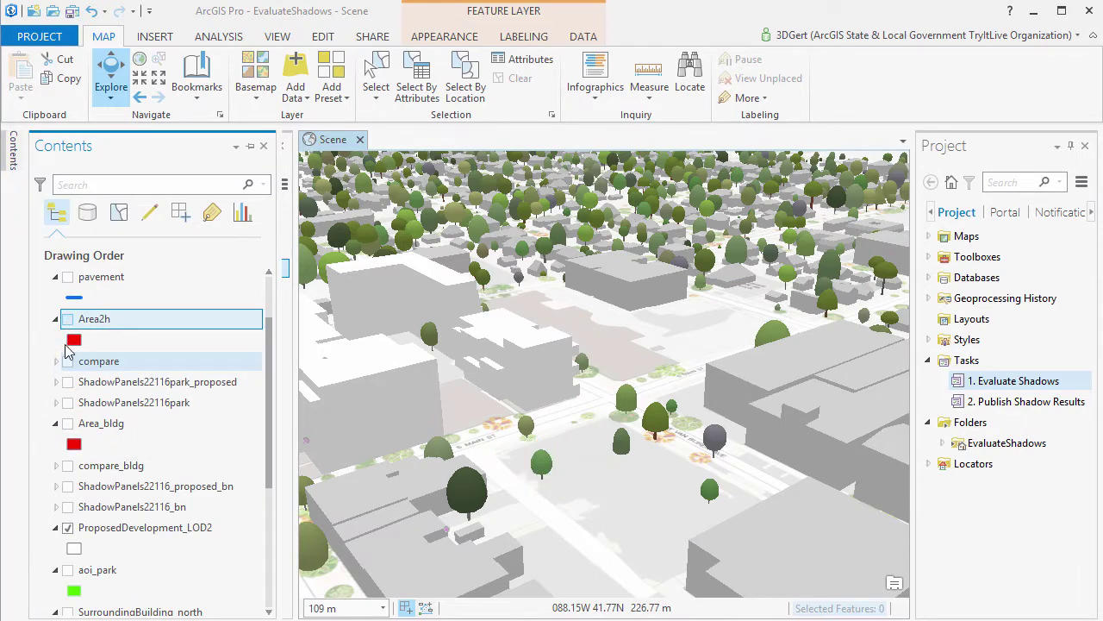
{"action": "scroll", "coordinate": [129, 500], "scroll_direction": "down", "scroll_amount": 4}
{"action": "left_click", "coordinate": [186, 489]}
{"action": "scroll", "coordinate": [185, 487], "scroll_direction": "up", "scroll_amount": 6}
{"action": "left_click", "coordinate": [159, 444]}
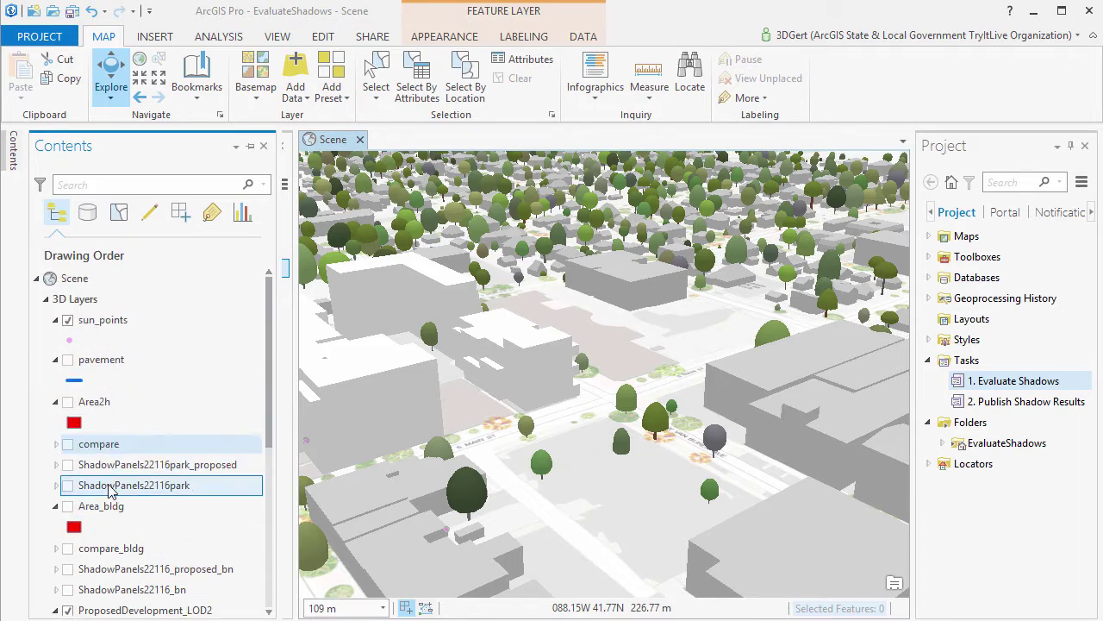
{"action": "left_click", "coordinate": [68, 486]}
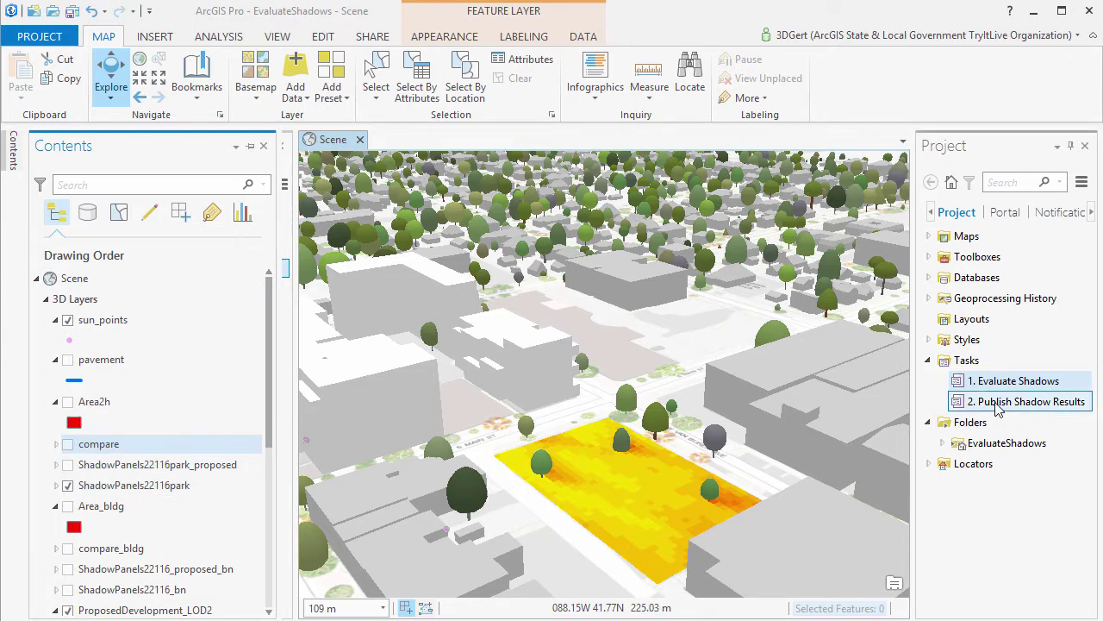
Load Publish Shadow Results and package ShadowPanels22116park as the scene layer package shadows_existing.spk
{"action": "left_click_drag", "start_coordinate": [998, 408], "coordinate": [155, 275]}
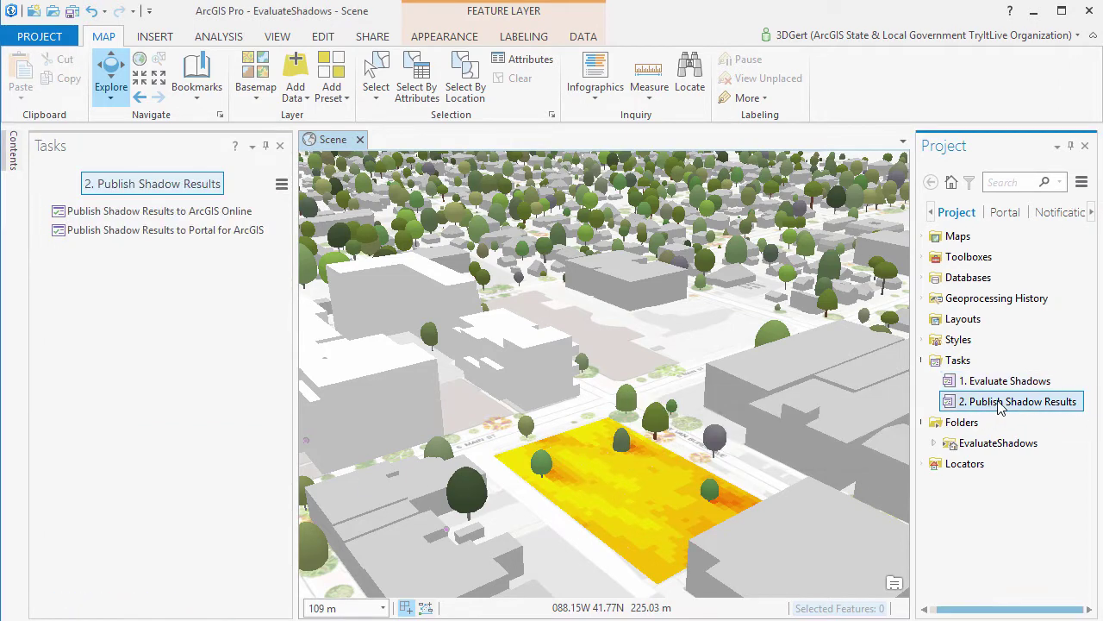
{"action": "double_click", "coordinate": [287, 219]}
{"action": "left_click", "coordinate": [256, 327]}
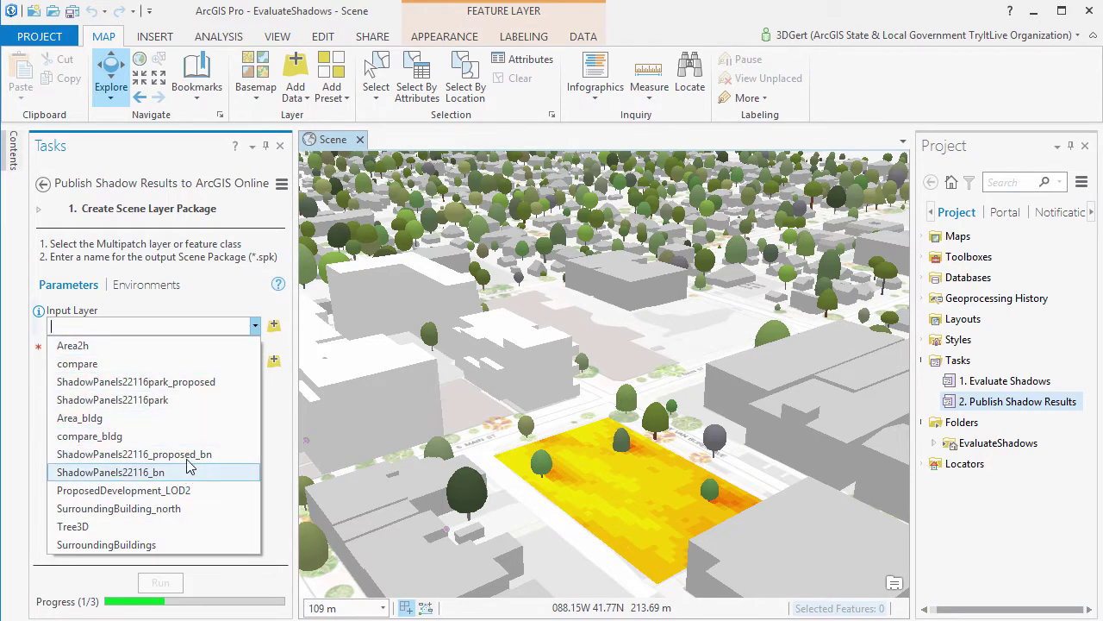
{"action": "left_click", "coordinate": [112, 399]}
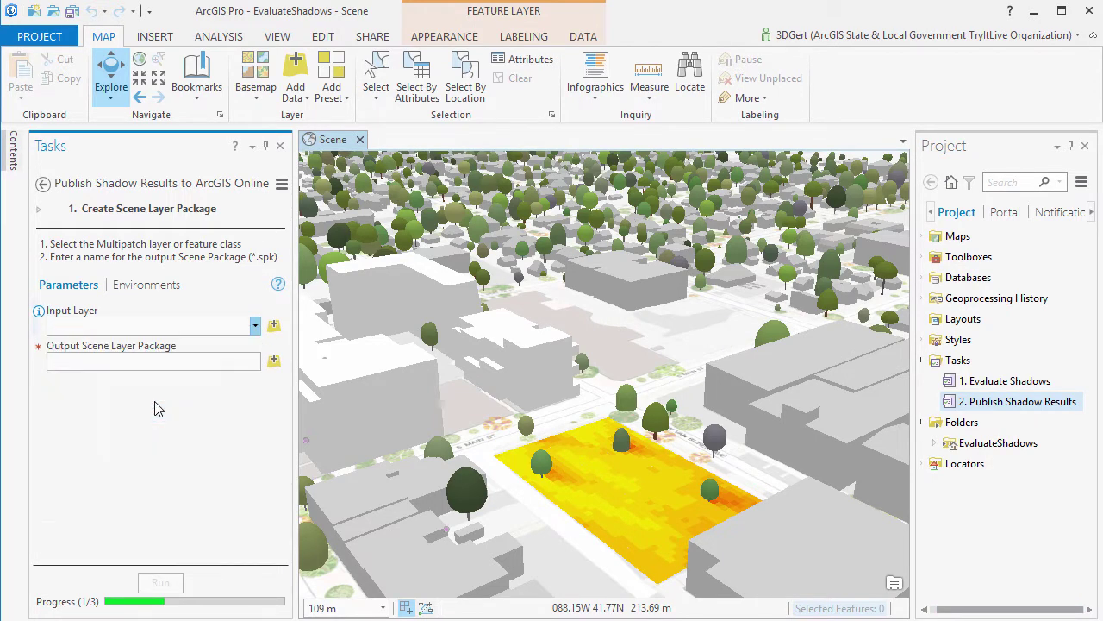
{"action": "left_click", "coordinate": [274, 360]}
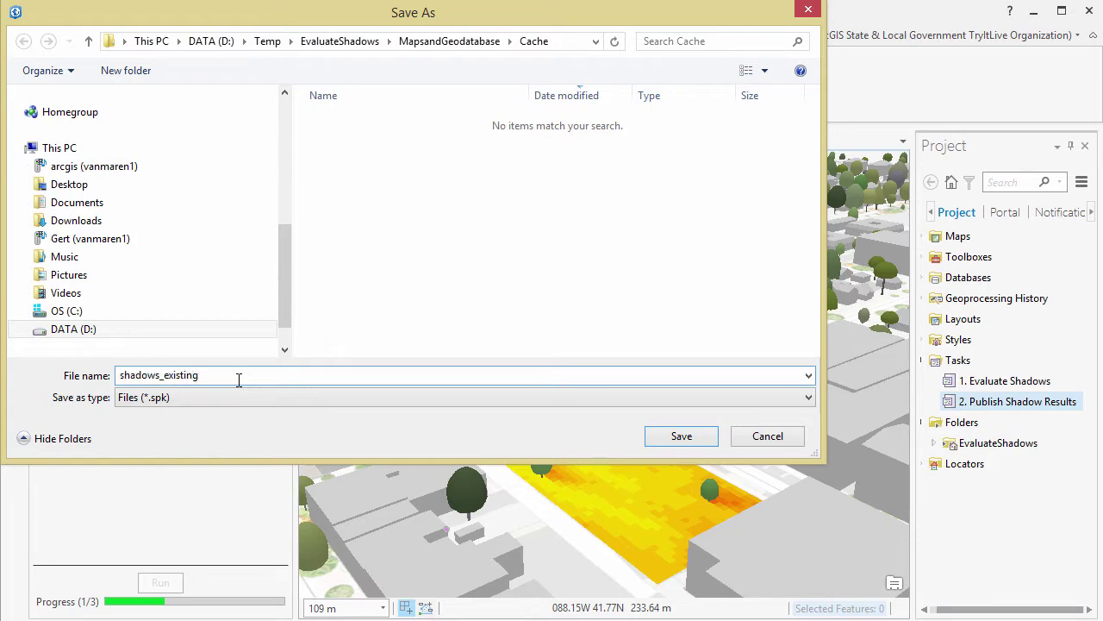
{"action": "left_click", "coordinate": [699, 442]}
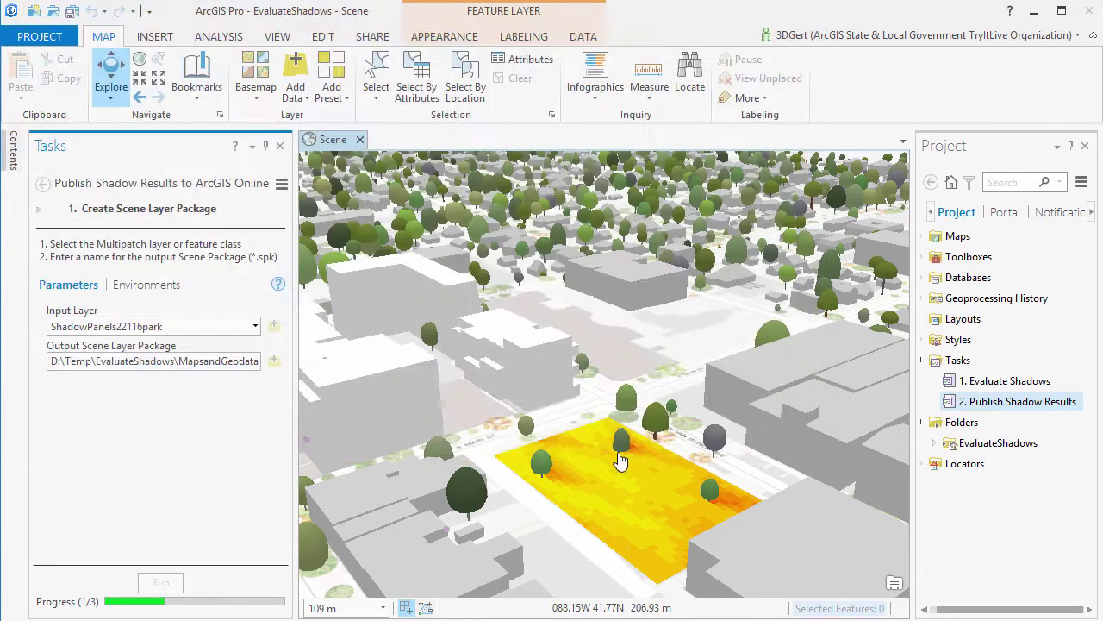
{"action": "left_click", "coordinate": [164, 582]}
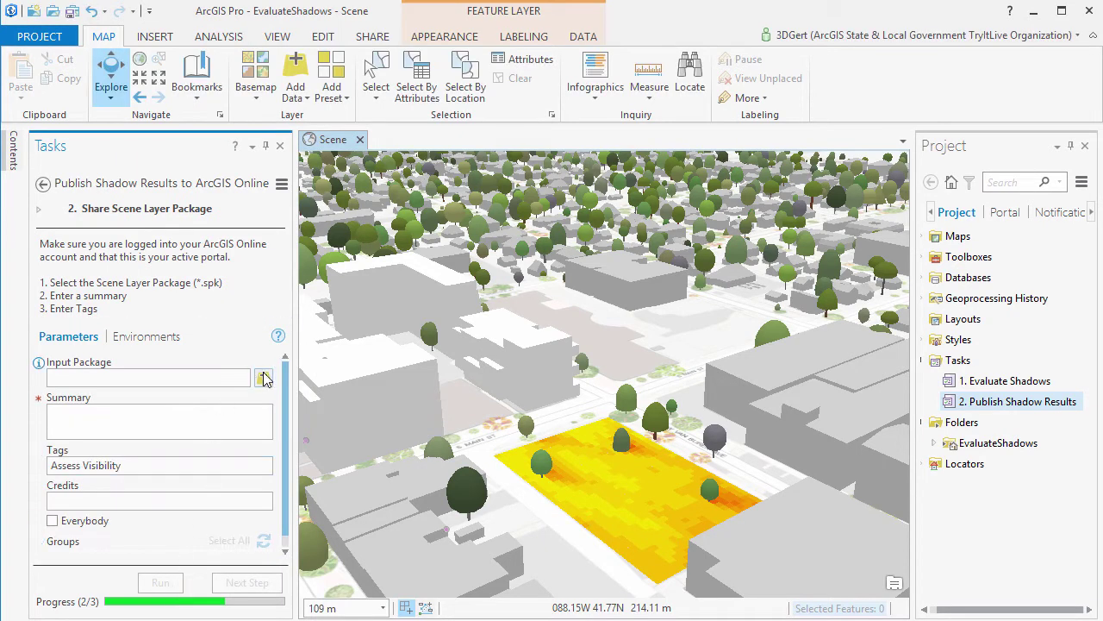
Select shadows_existing.spk as the scene layer package to share
{"action": "left_click", "coordinate": [264, 378]}
{"action": "left_click", "coordinate": [342, 123]}
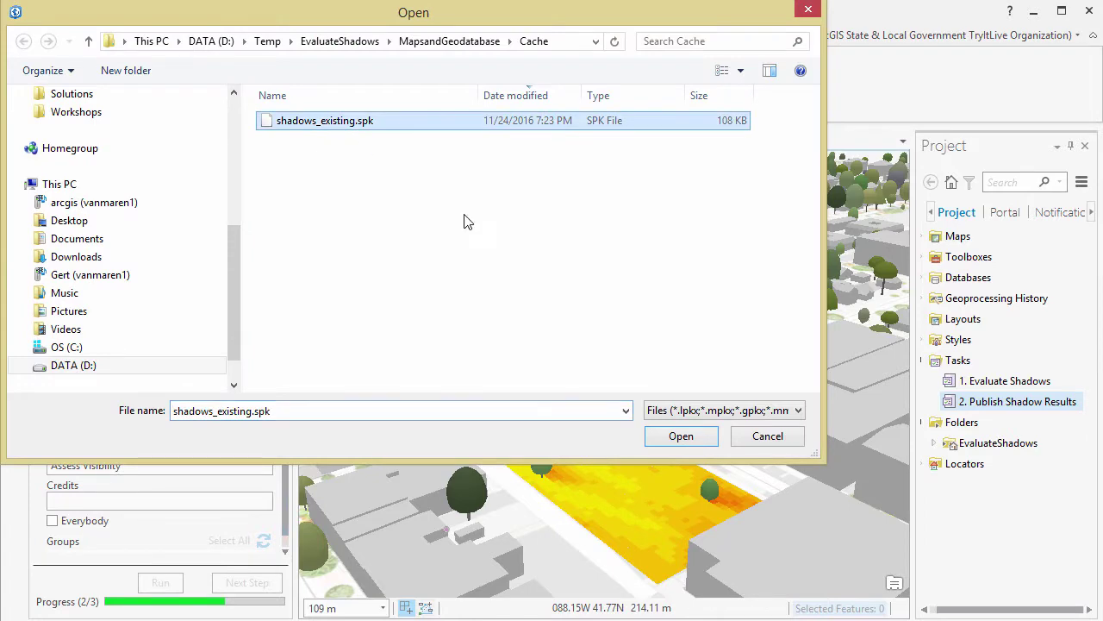
{"action": "left_click", "coordinate": [707, 435]}
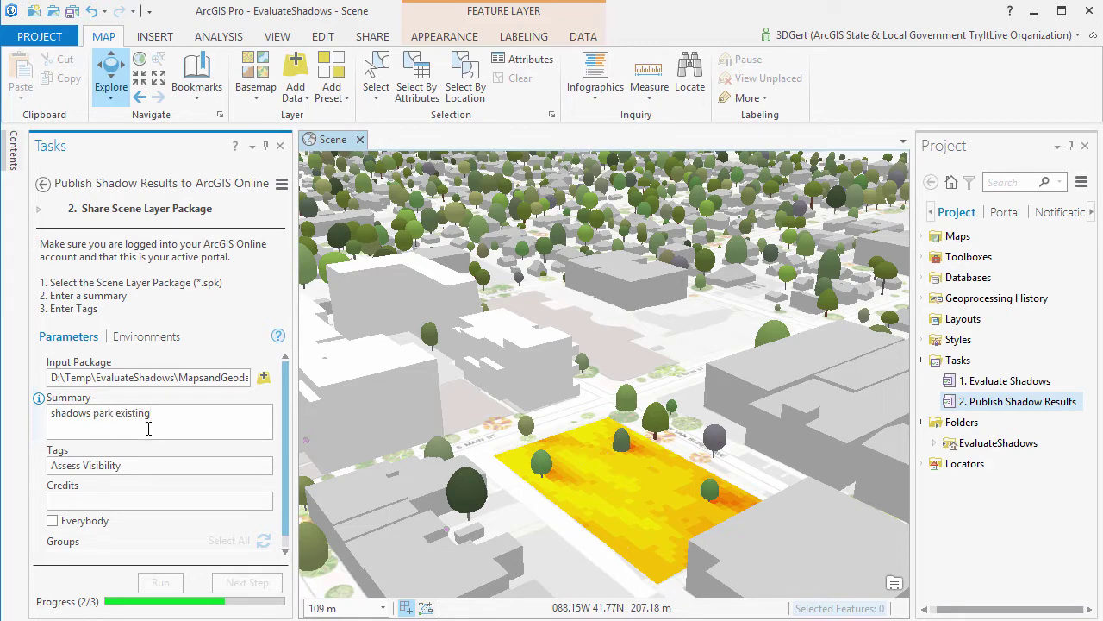
Replace the tag with Shadows and share the package online, moving on to the publish step
{"action": "left_click_drag", "start_coordinate": [141, 465], "coordinate": [50, 470]}
{"action": "type", "text": "sh"}
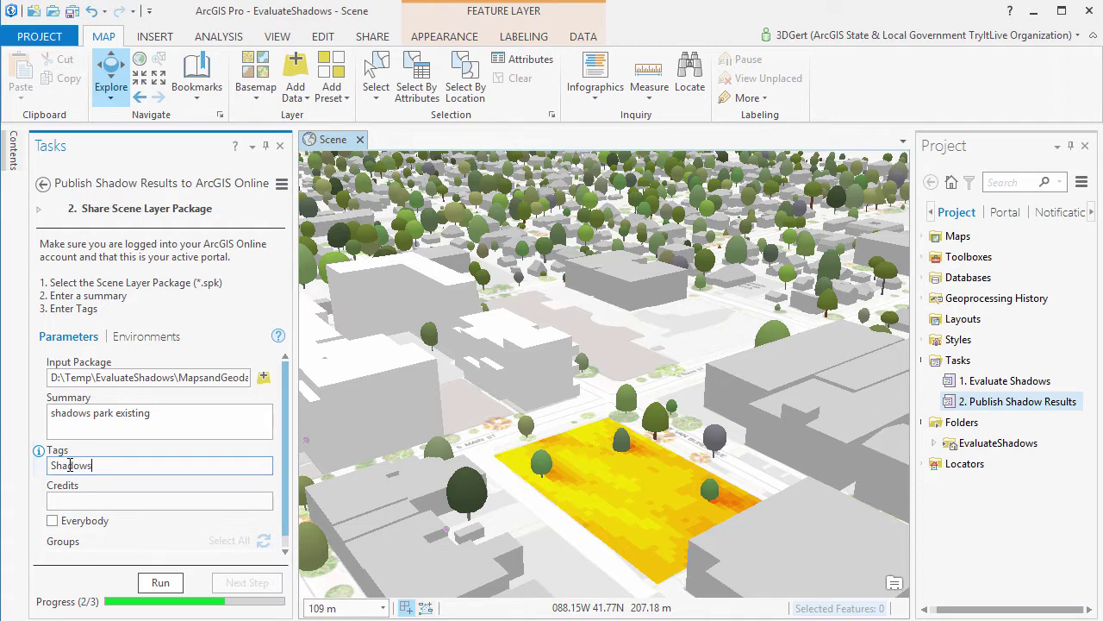
{"action": "left_click", "coordinate": [161, 582]}
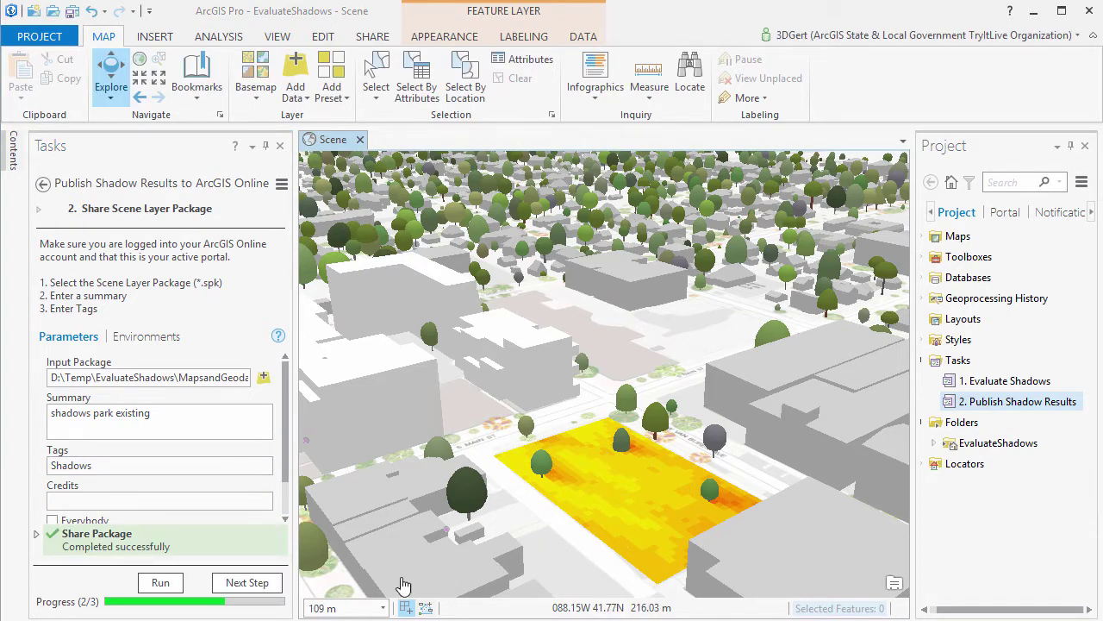
{"action": "left_click", "coordinate": [251, 584]}
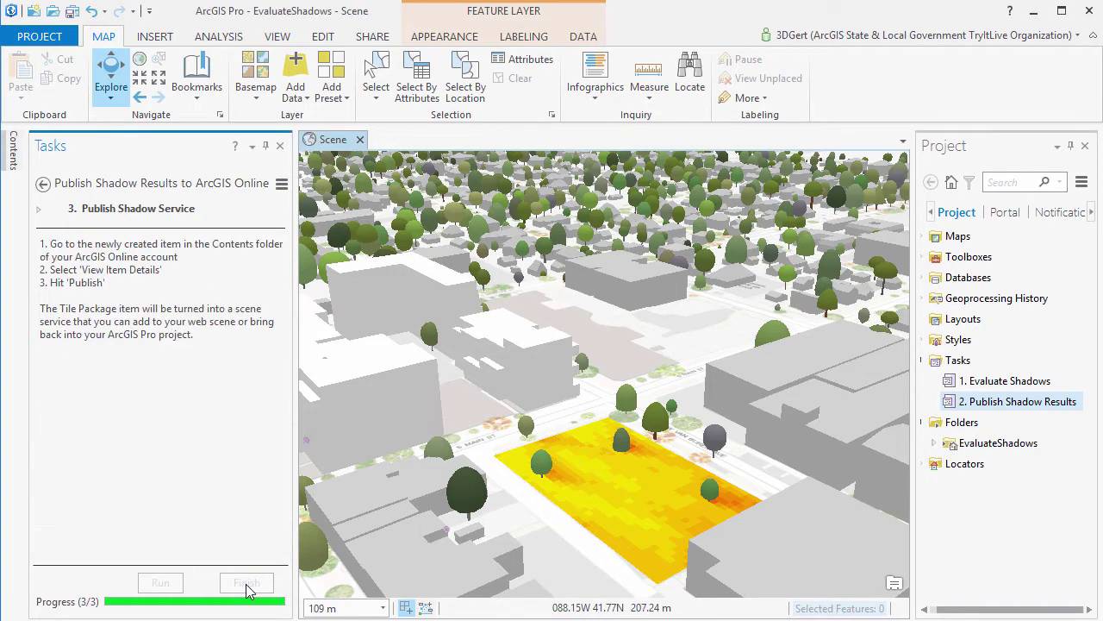
Run and finish the Publish Shadow Service step, then open the shadows_existing item online
{"action": "left_click", "coordinate": [164, 579]}
{"action": "left_click", "coordinate": [251, 583]}
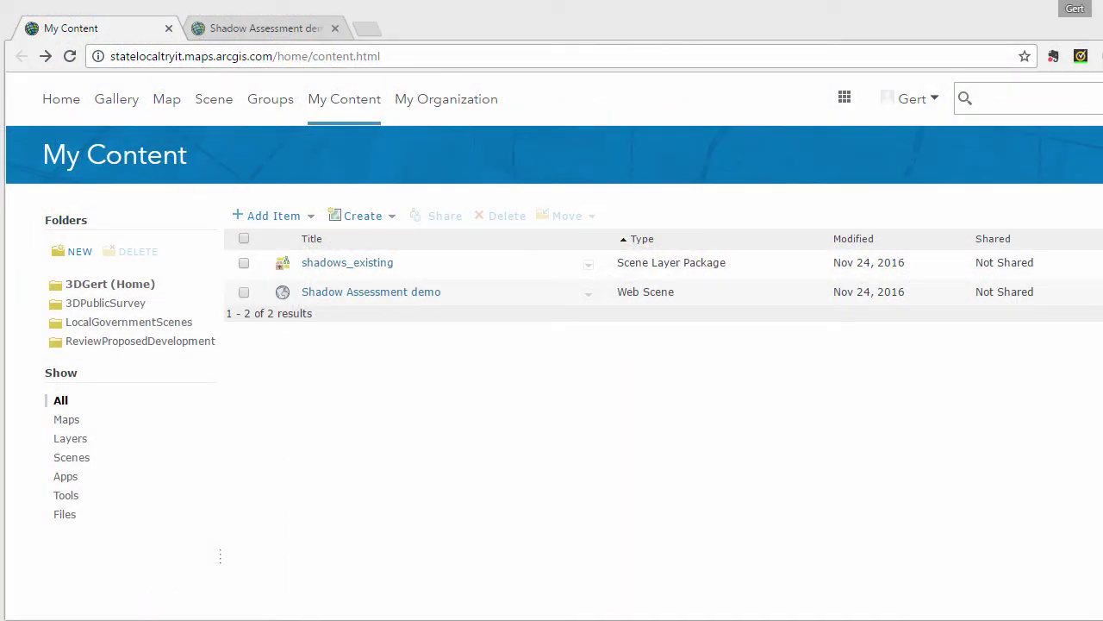
{"action": "left_click", "coordinate": [365, 264]}
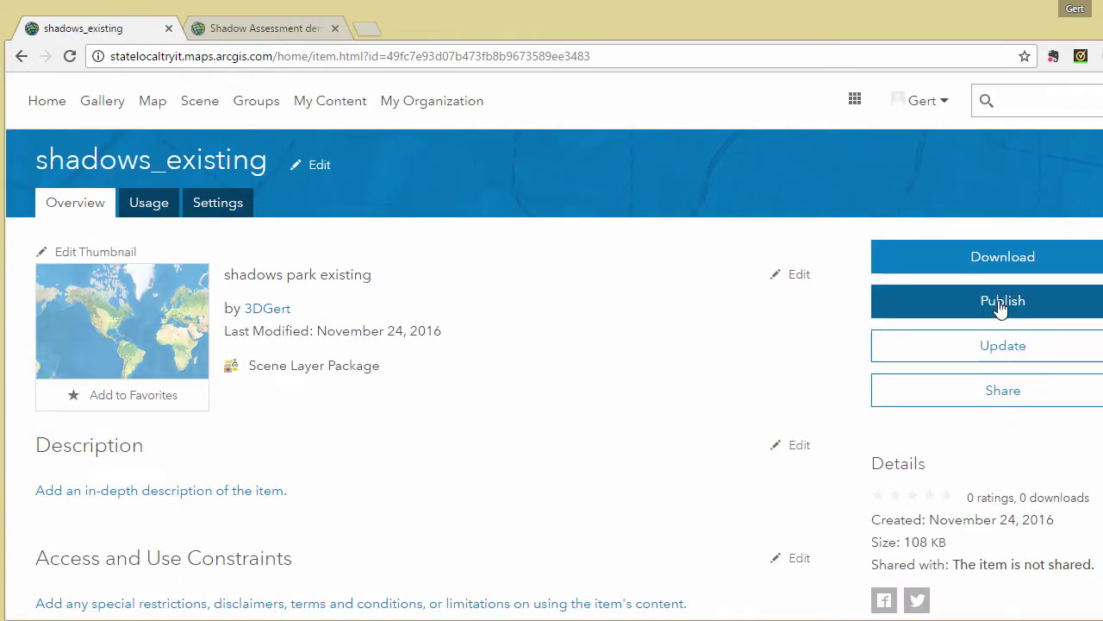
Publish shadows_existing as a hosted scene layer with extra tags demo and rpd
{"action": "left_click", "coordinate": [1000, 302]}
{"action": "left_click", "coordinate": [369, 421]}
{"action": "type", "text": "demo"}
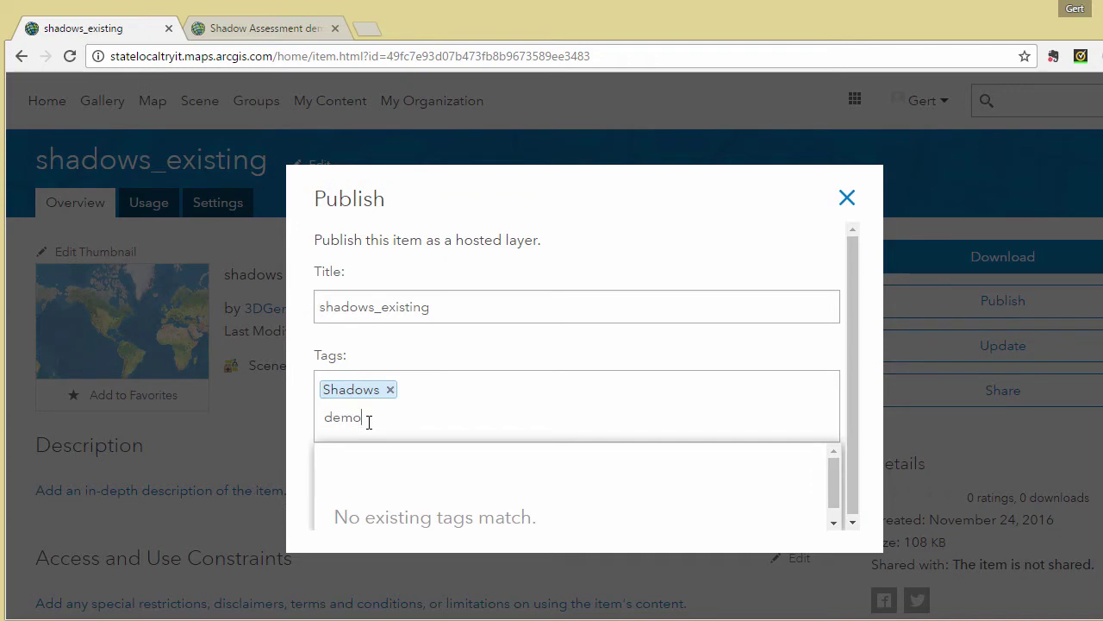
{"action": "type", "text": ",rpd"}
{"action": "key", "text": "Return"}
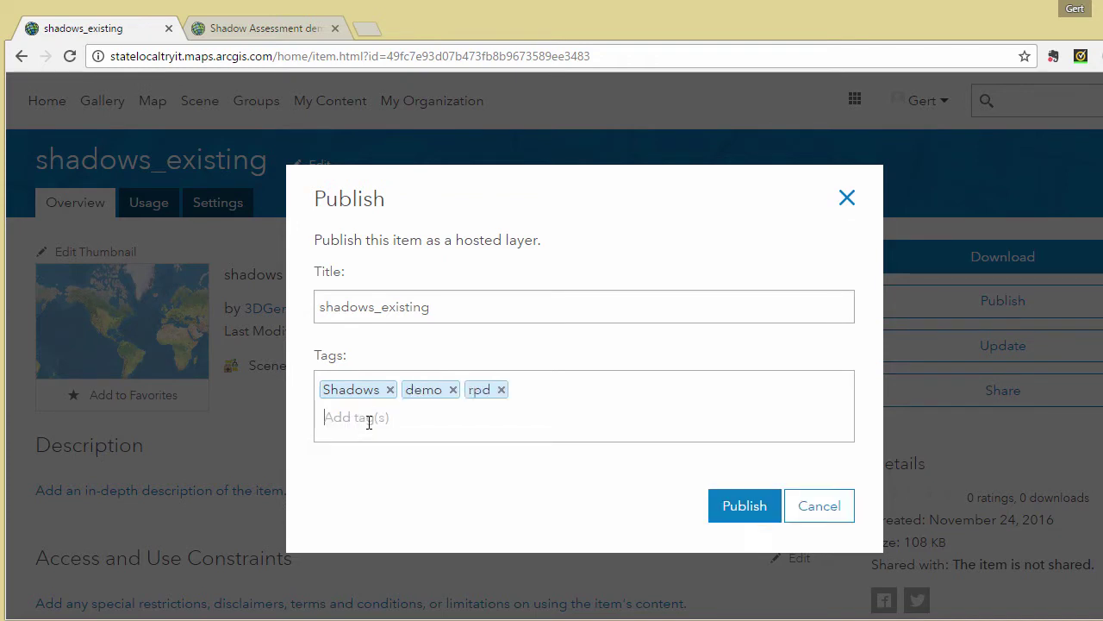
{"action": "left_click", "coordinate": [743, 519]}
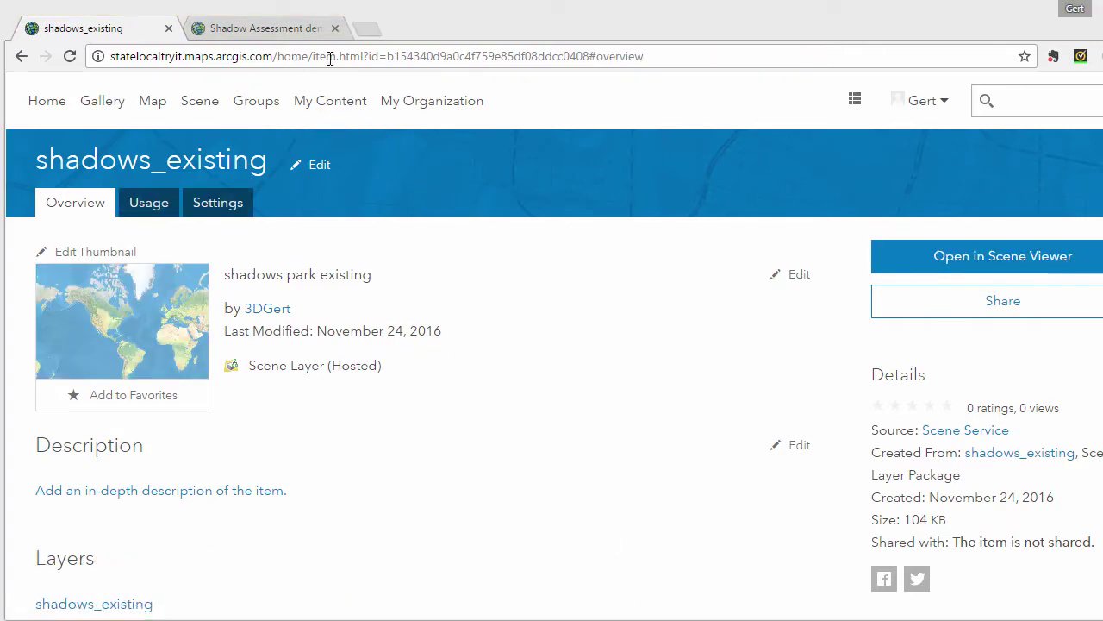
Search layers for 'demo' and add shadows_existing to the Shadow Assessment demo web scene
{"action": "left_click", "coordinate": [299, 31]}
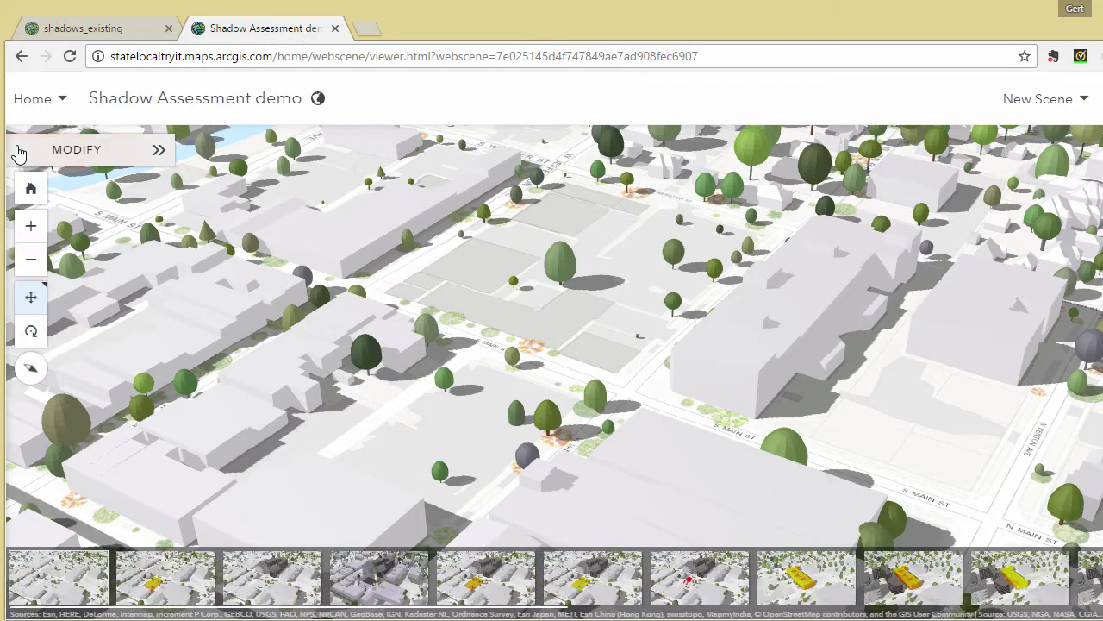
{"action": "left_click", "coordinate": [21, 150]}
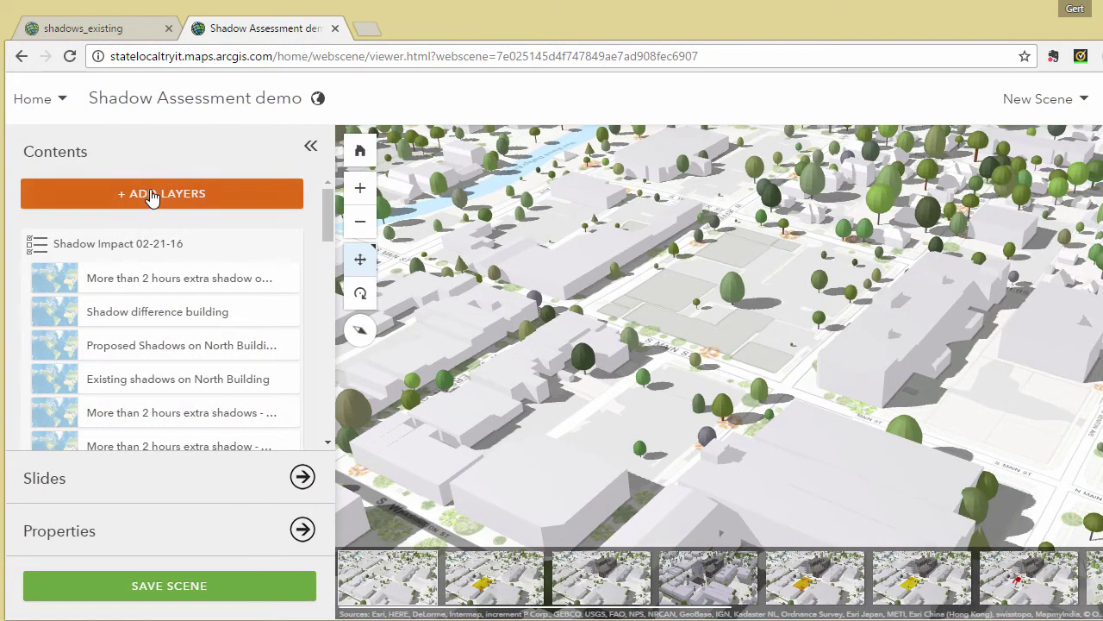
{"action": "left_click", "coordinate": [150, 194]}
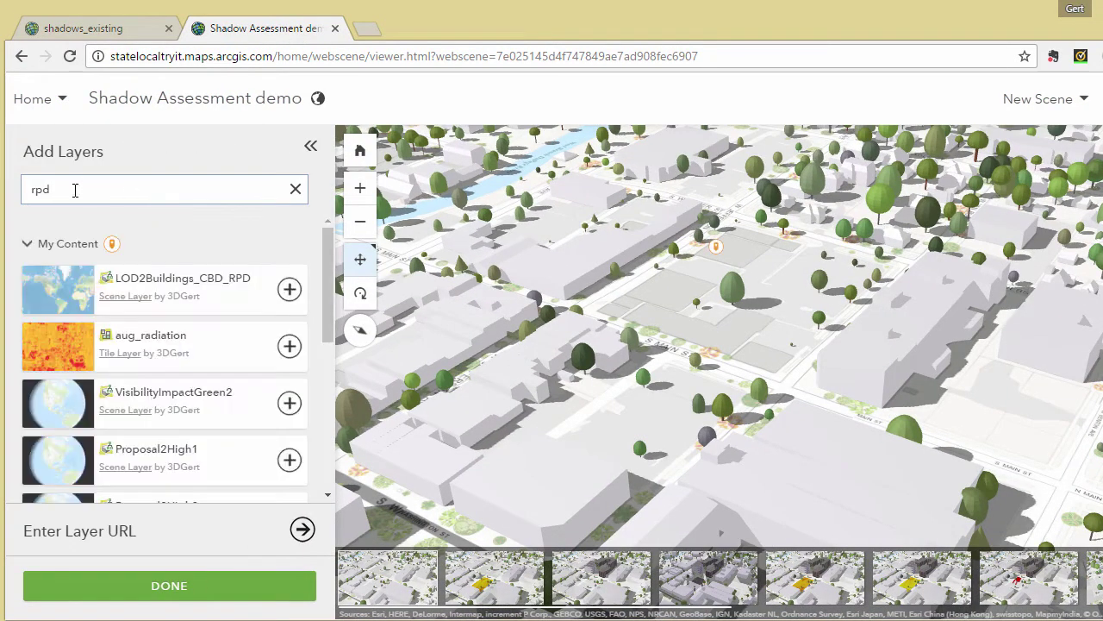
{"action": "left_click_drag", "start_coordinate": [74, 187], "coordinate": [29, 188]}
{"action": "type", "text": "demo"}
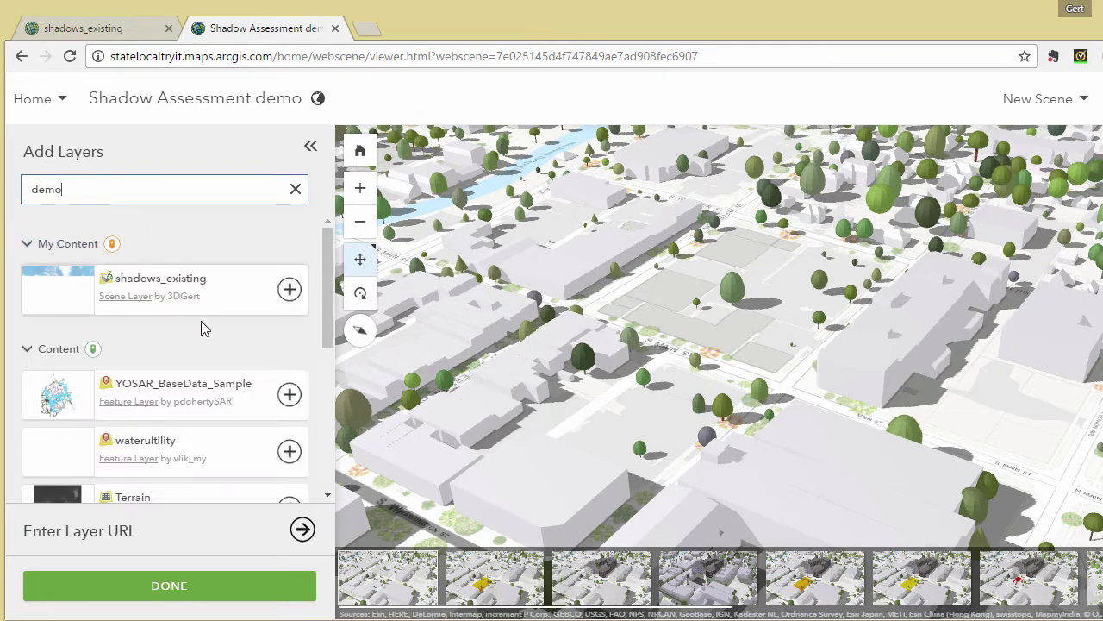
{"action": "left_click", "coordinate": [291, 290]}
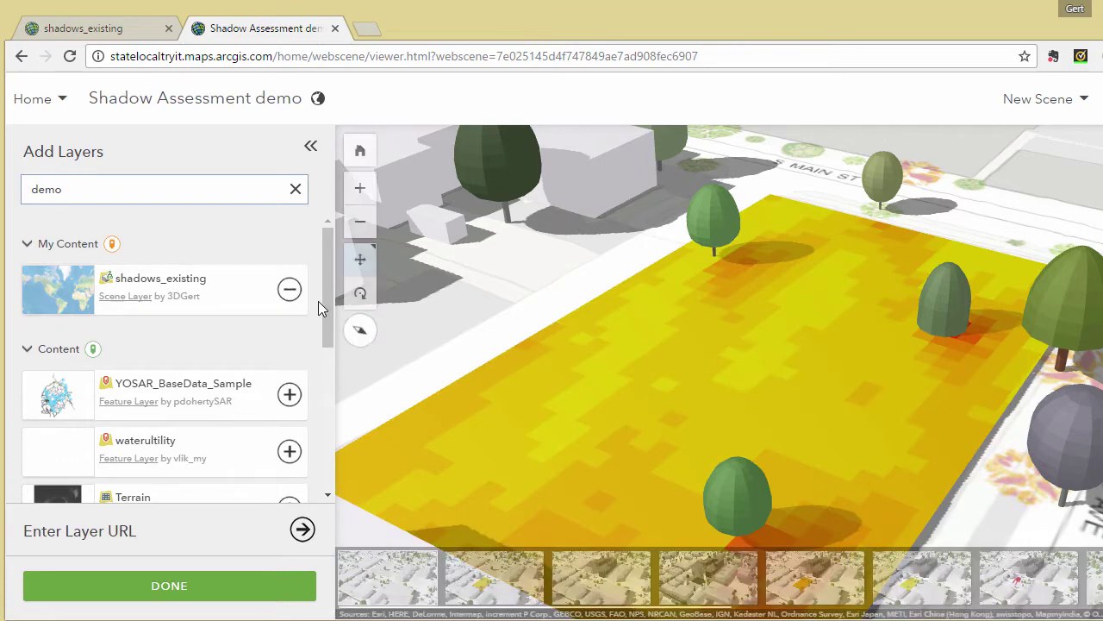
{"action": "left_click", "coordinate": [311, 146]}
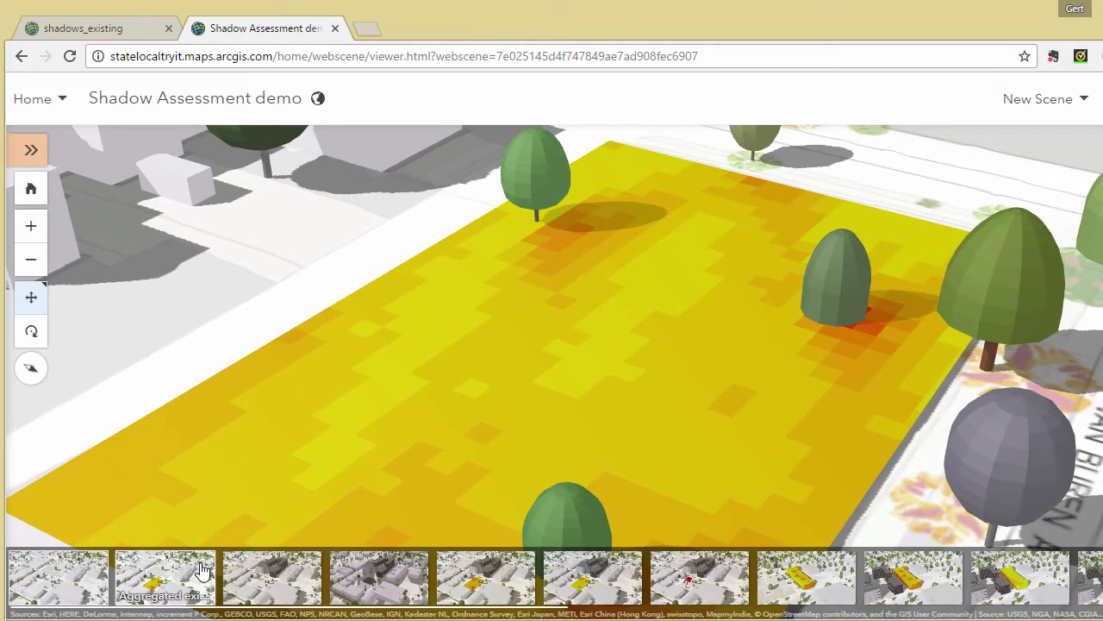
Show the slides for proposed buildings, the lot's aggregated shadow grid and its extra shadow in red
{"action": "scroll", "coordinate": [589, 399], "scroll_direction": "down", "scroll_amount": 5}
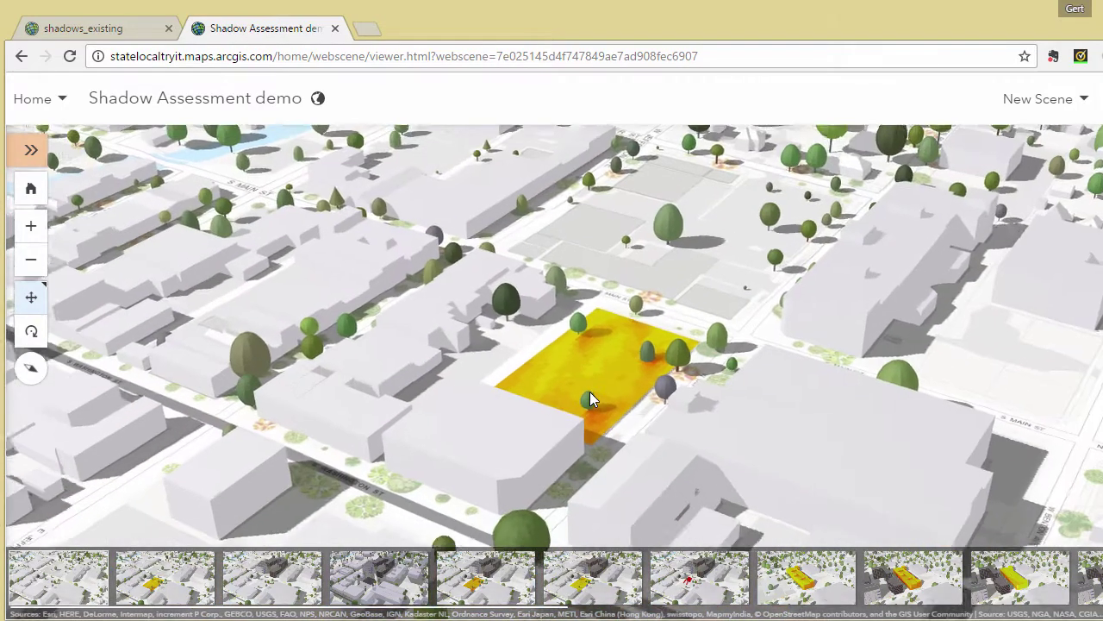
{"action": "left_click", "coordinate": [278, 582]}
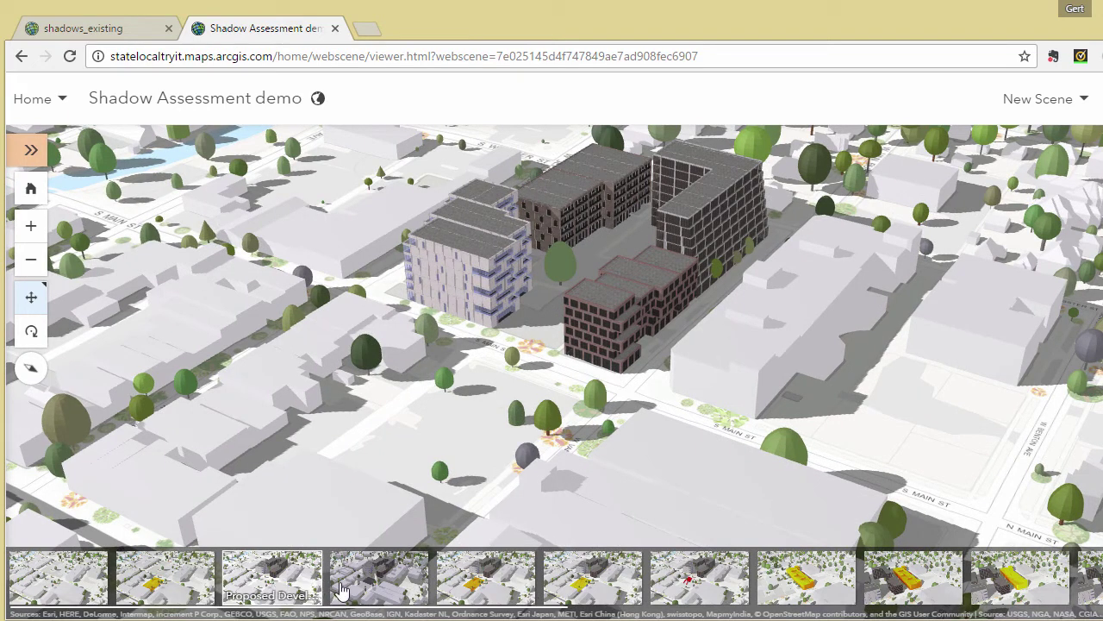
{"action": "left_click", "coordinate": [479, 582]}
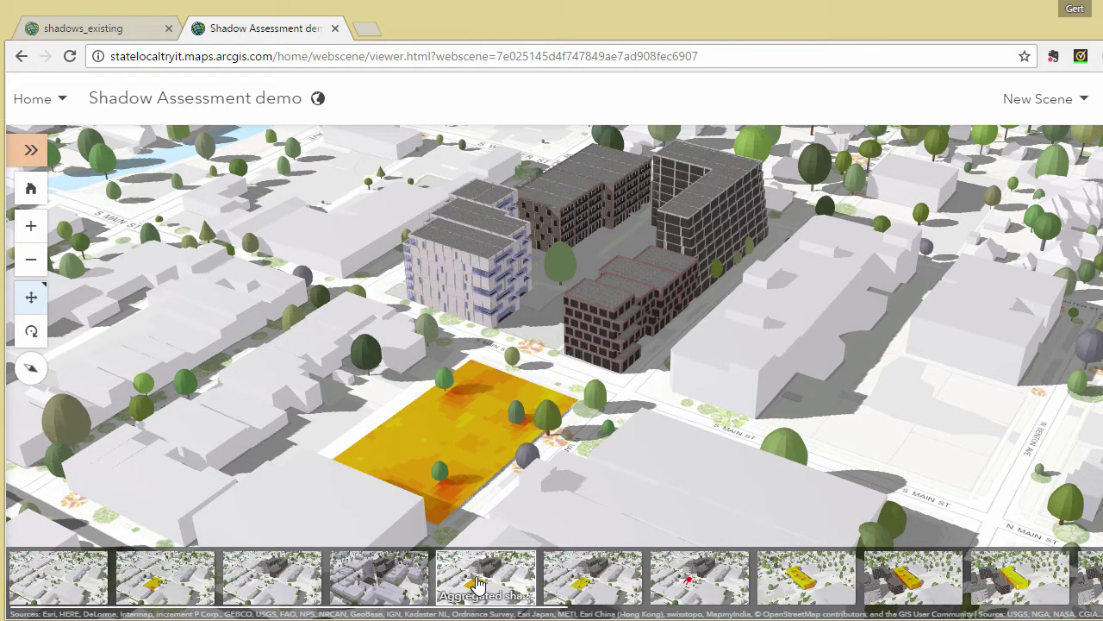
{"action": "left_click", "coordinate": [583, 586]}
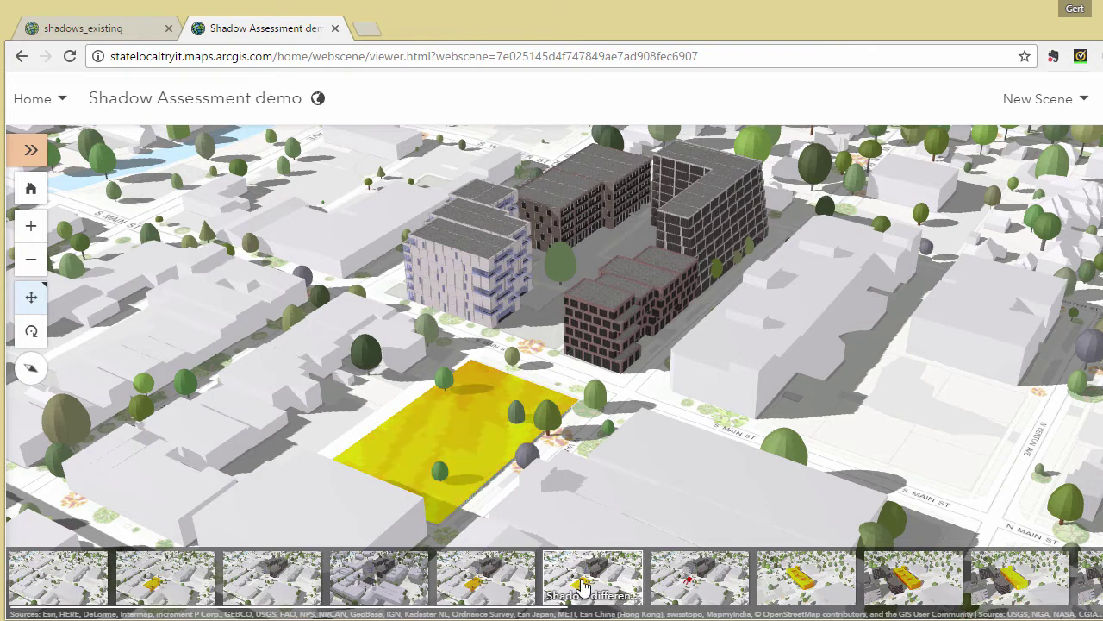
{"action": "left_click", "coordinate": [685, 584]}
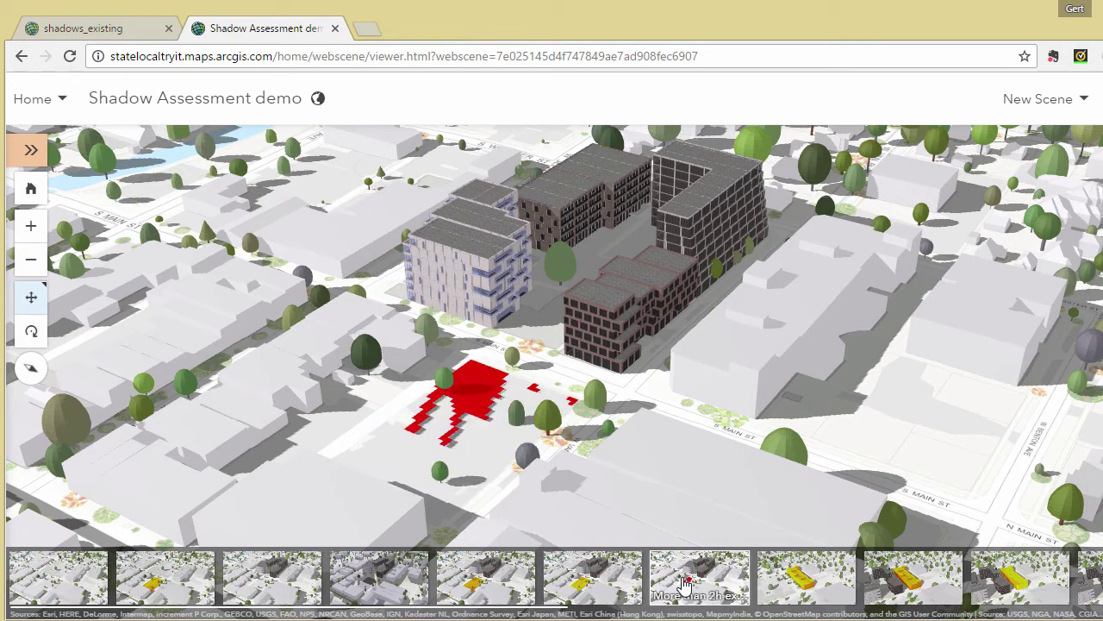
Show the building shadow-volume slides, ending on the red added-shadow wall, and orbit around it
{"action": "left_click", "coordinate": [802, 580]}
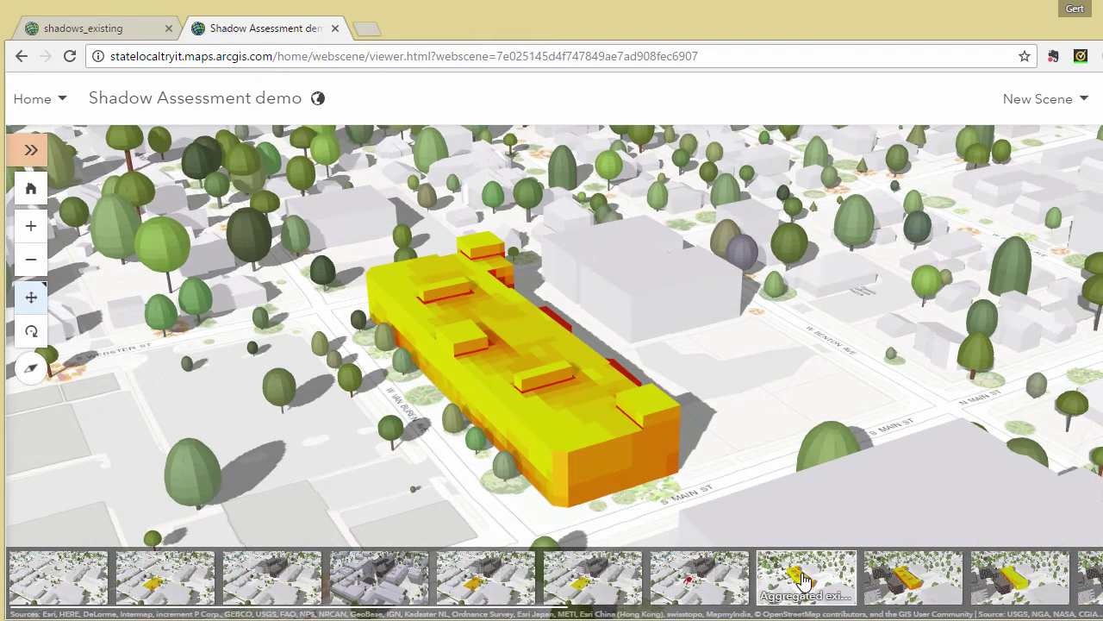
{"action": "left_click", "coordinate": [901, 580]}
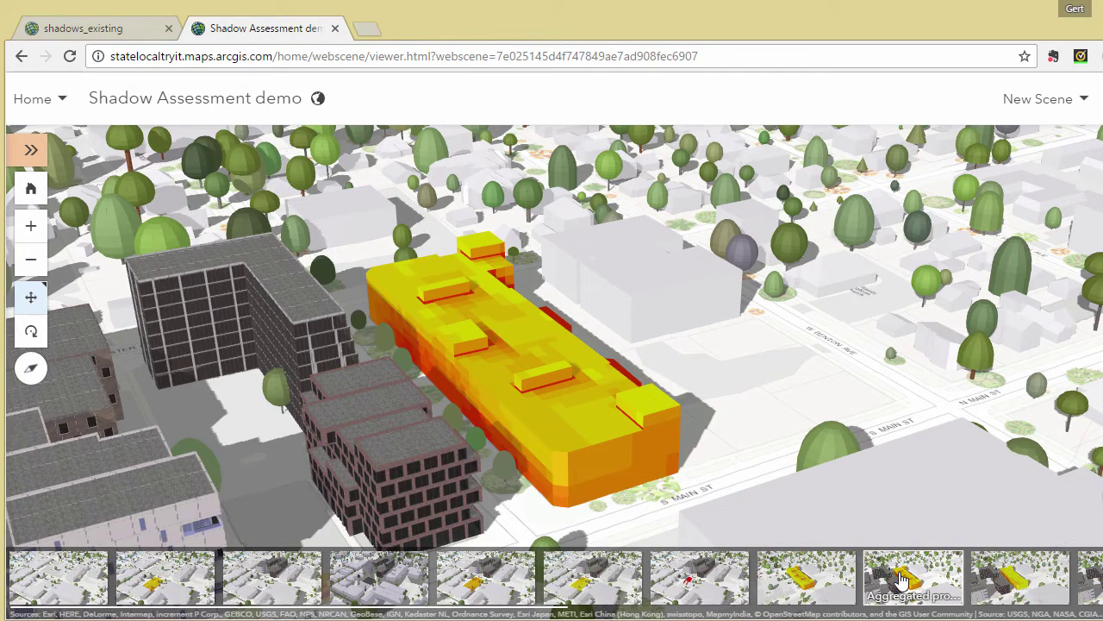
{"action": "left_click", "coordinate": [1016, 587]}
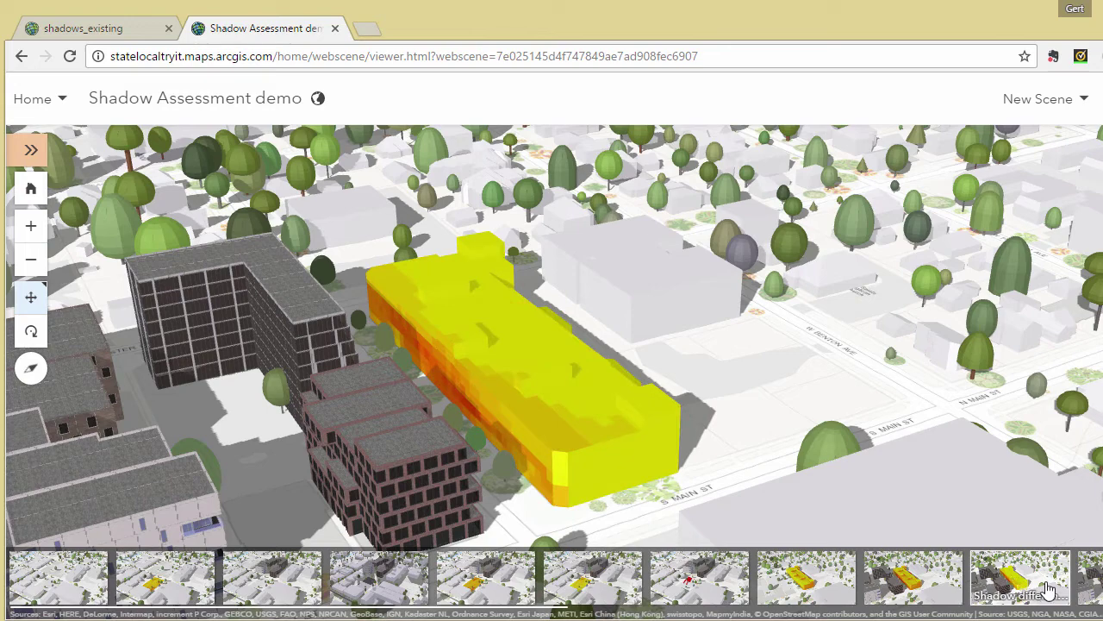
{"action": "left_click", "coordinate": [1094, 583]}
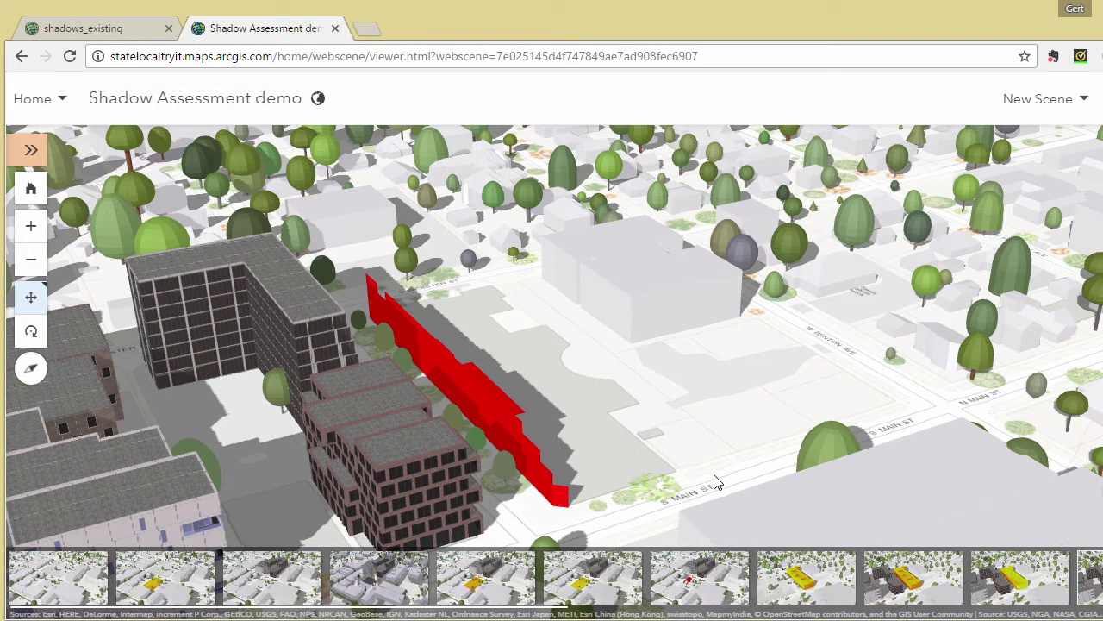
{"action": "right_click_drag", "start_coordinate": [714, 483], "coordinate": [440, 453]}
{"action": "right_click_drag", "start_coordinate": [502, 401], "coordinate": [549, 463]}
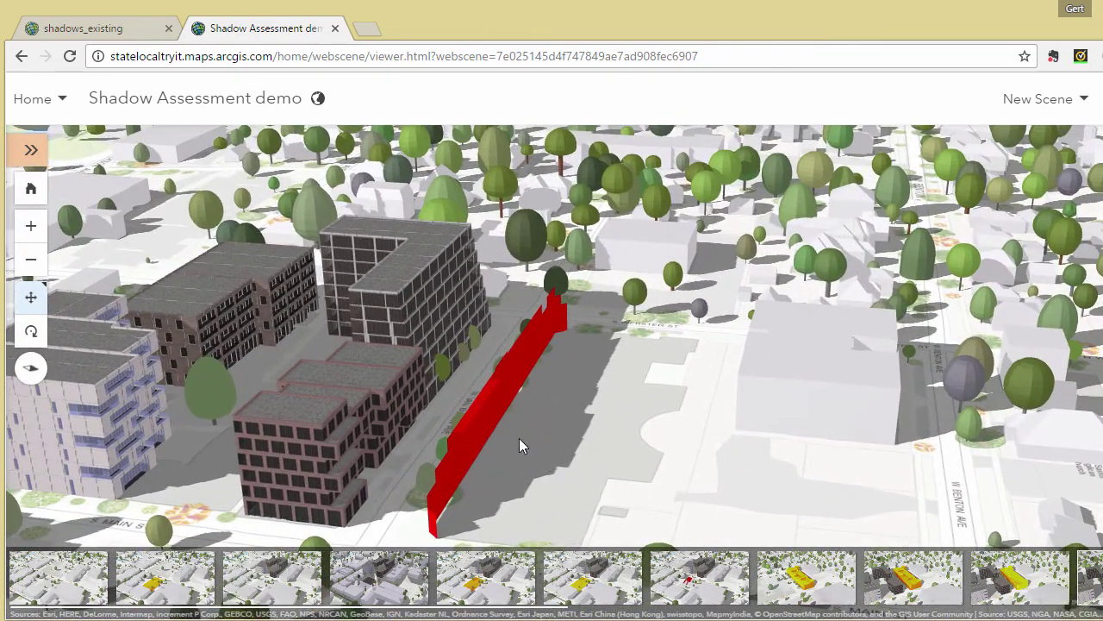
Reopen the side panel, finish adding layers, and save the Shadow Assessment demo web scene
{"action": "left_click", "coordinate": [31, 150]}
{"action": "left_click", "coordinate": [154, 588]}
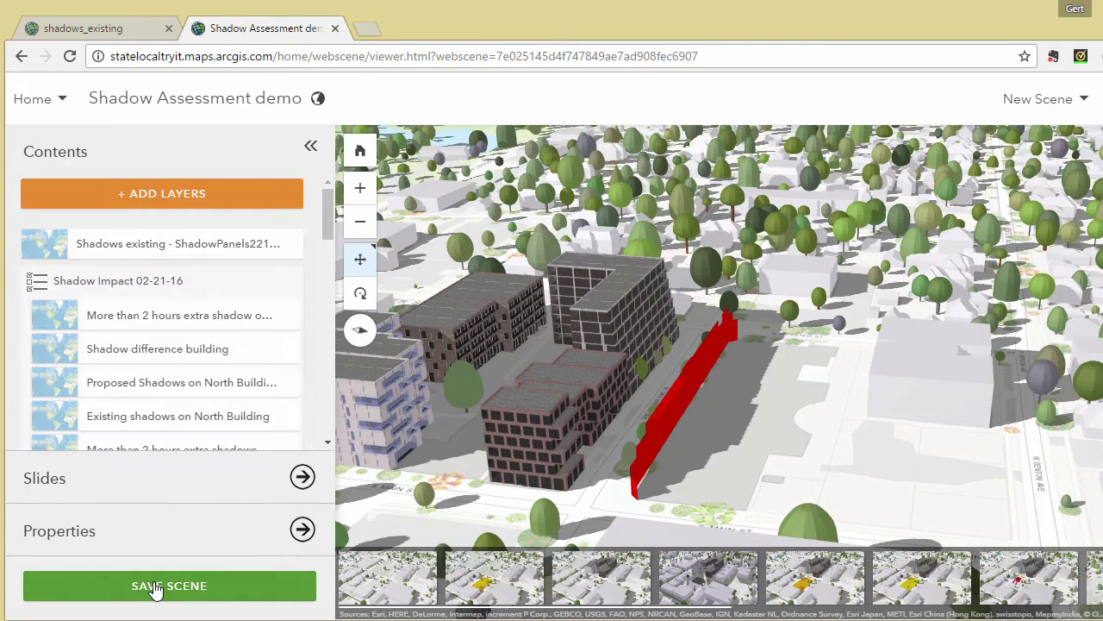
{"action": "left_click", "coordinate": [154, 588]}
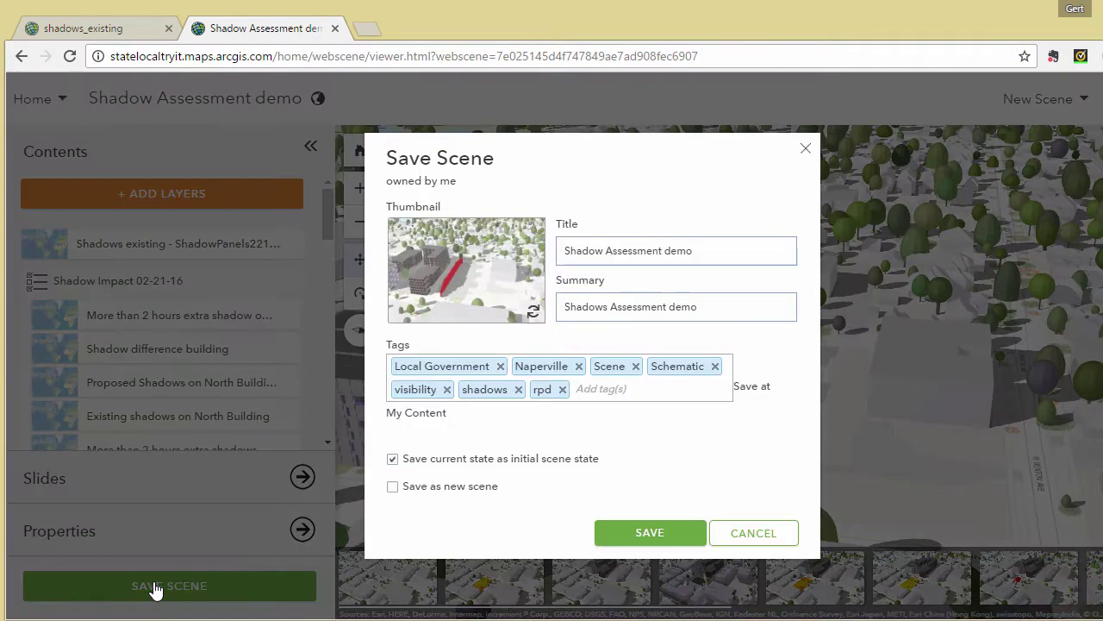
{"action": "left_click", "coordinate": [651, 533]}
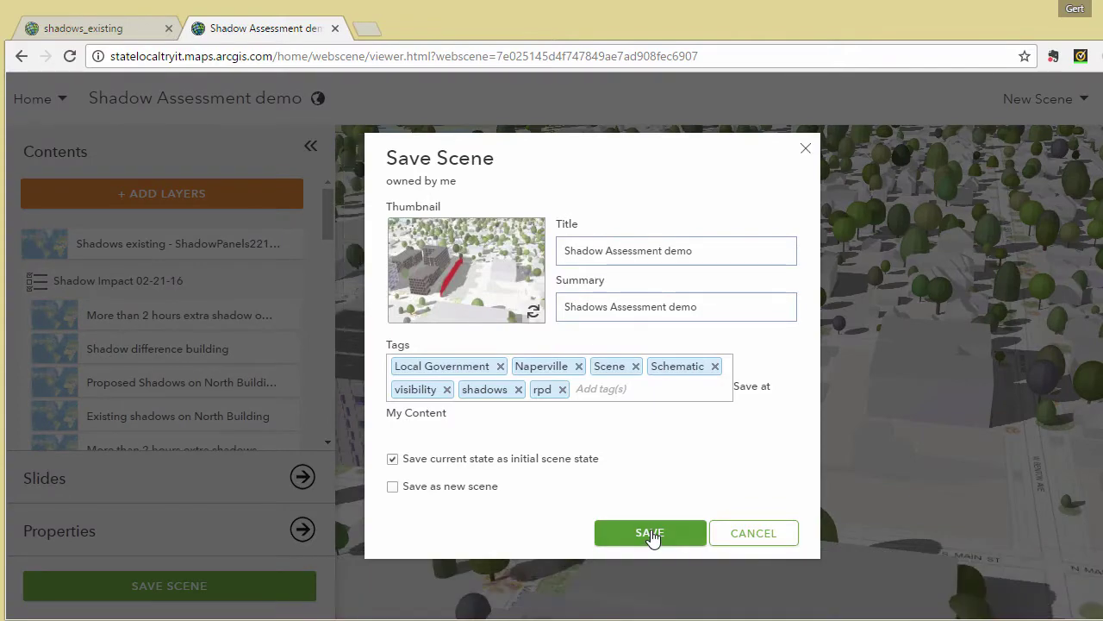